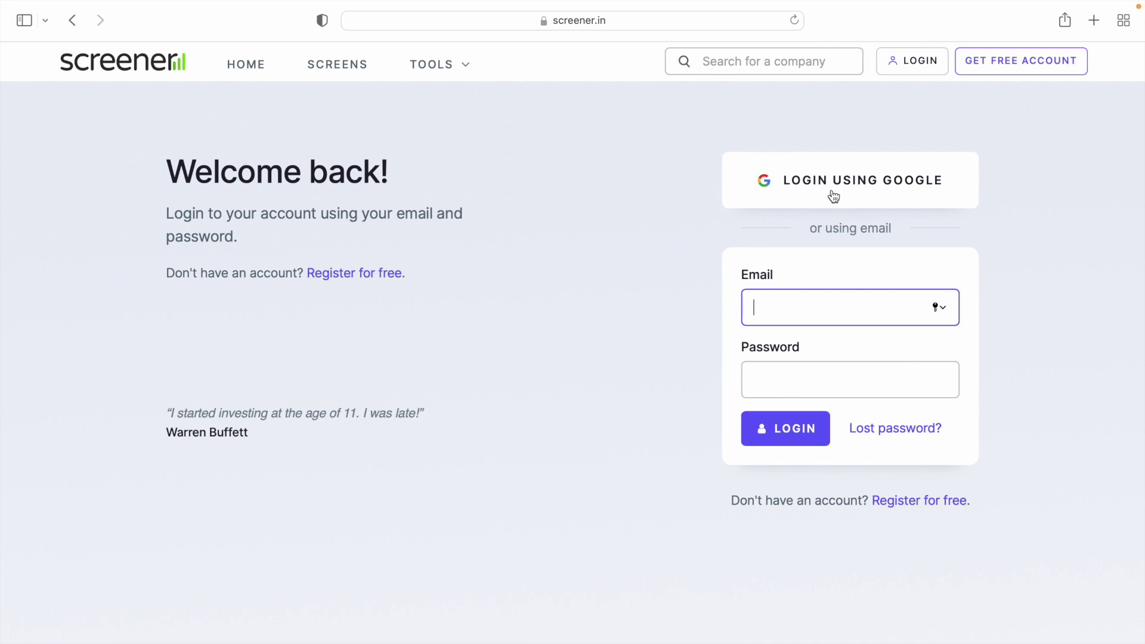
# Step: Log in to the site using Google and open the Hindustan Unilever Ltd company page
pyautogui.click(855, 187)
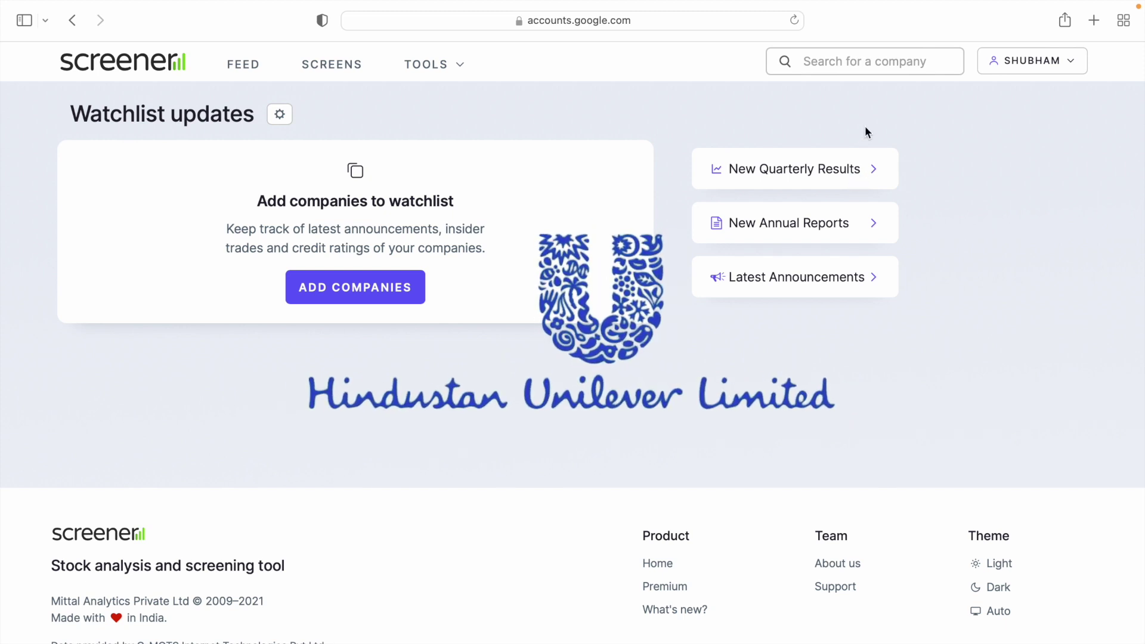
pyautogui.click(853, 63)
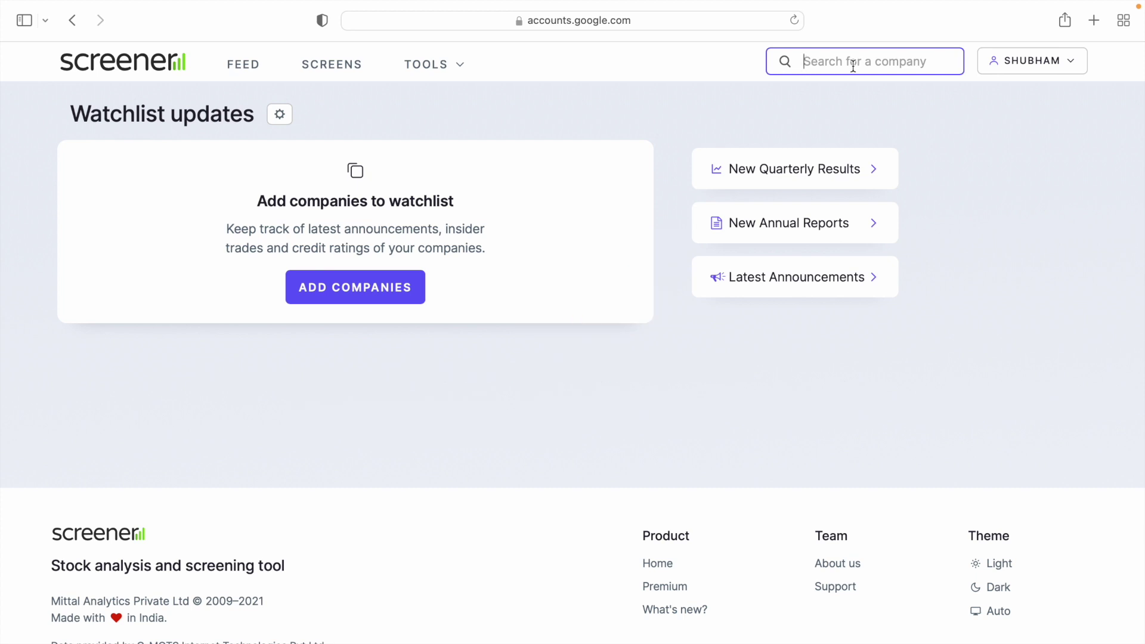
pyautogui.write('hin')
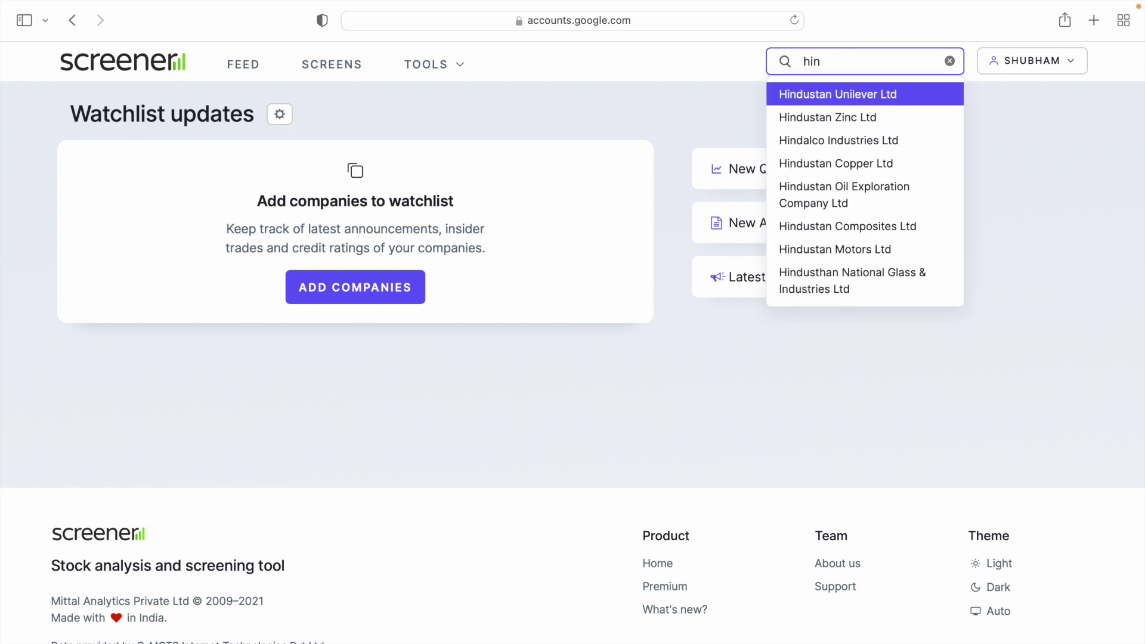
pyautogui.click(852, 98)
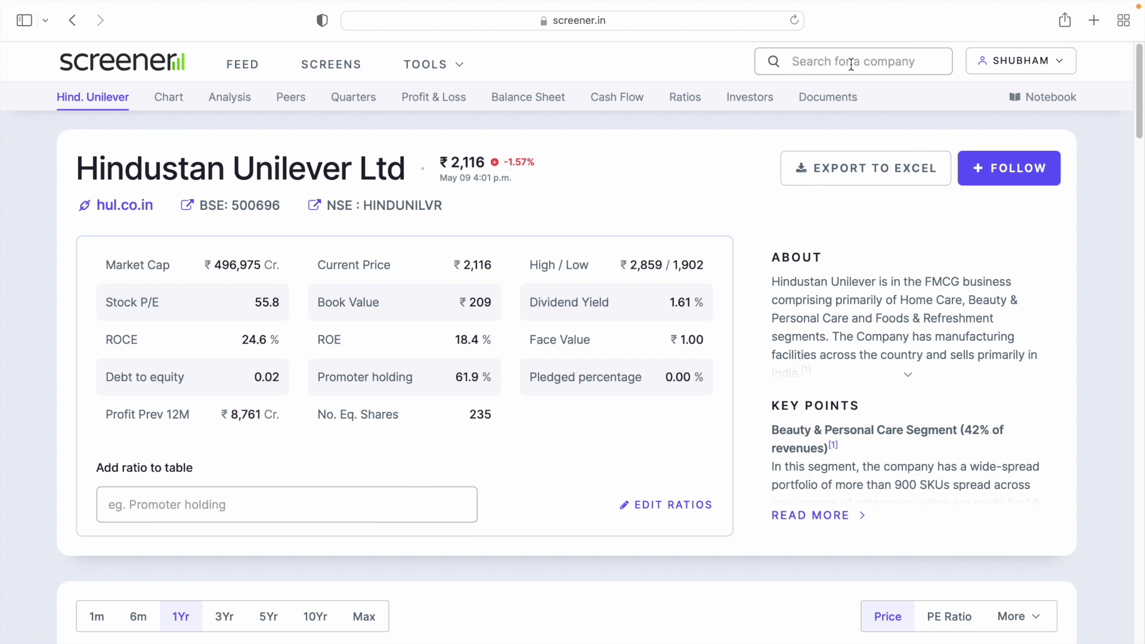
# Step: Add the Debt to equity ratio to Hindustan Unilever's key ratio table
pyautogui.moveTo(104, 266); pyautogui.dragTo(710, 343)
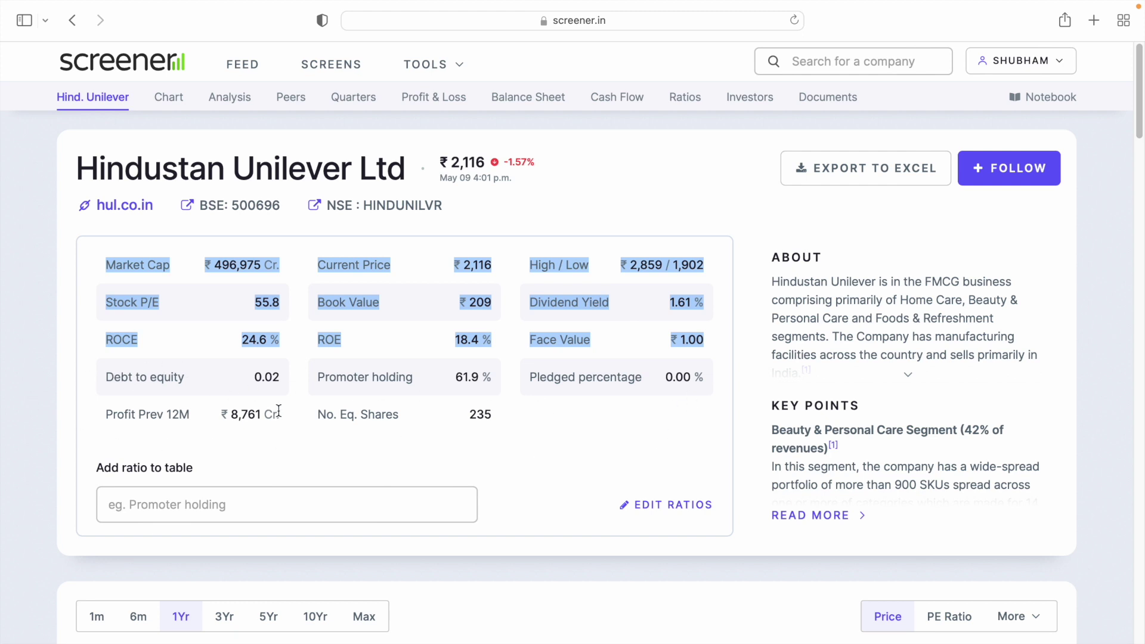
pyautogui.moveTo(94, 469); pyautogui.dragTo(199, 471)
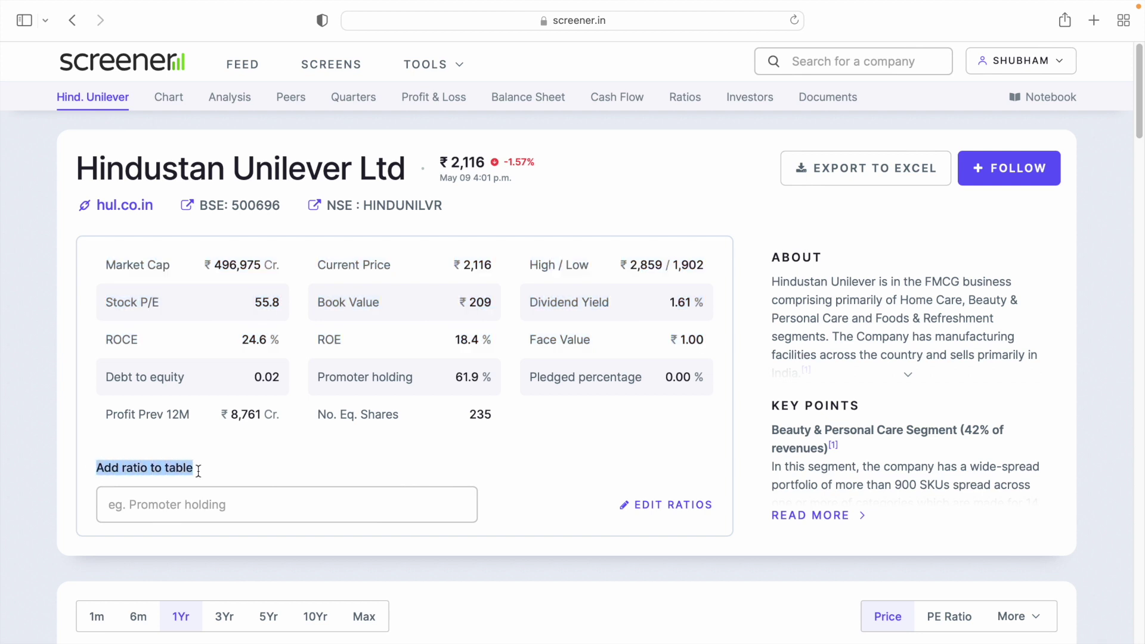
pyautogui.click(113, 504)
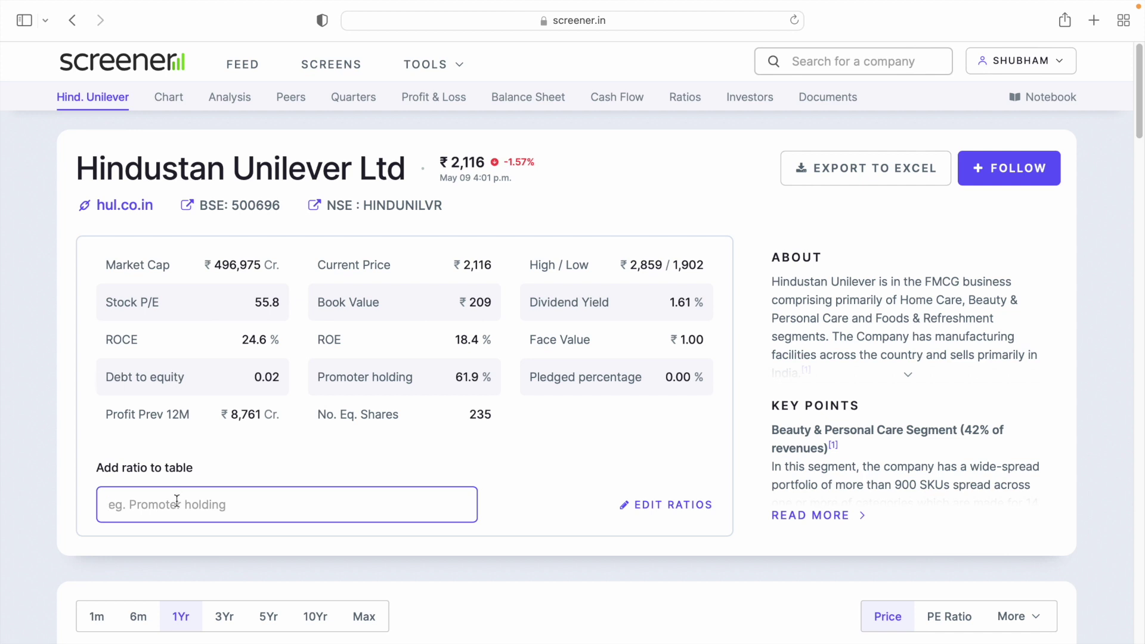
pyautogui.write('b')
pyautogui.press('BackSpace')
pyautogui.write('debt')
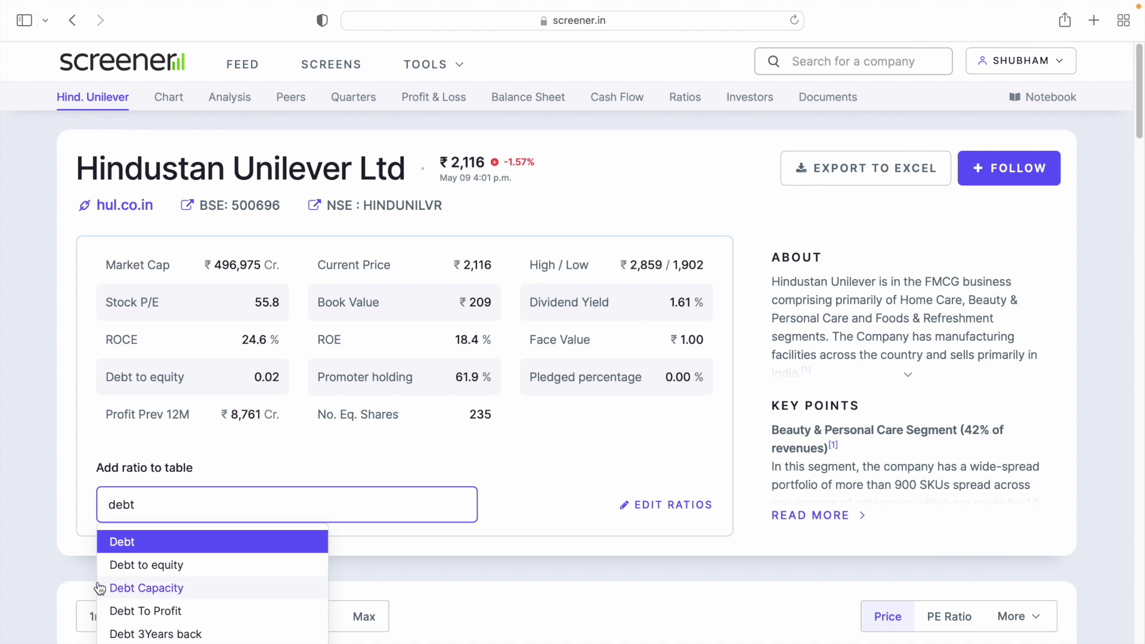
pyautogui.click(147, 570)
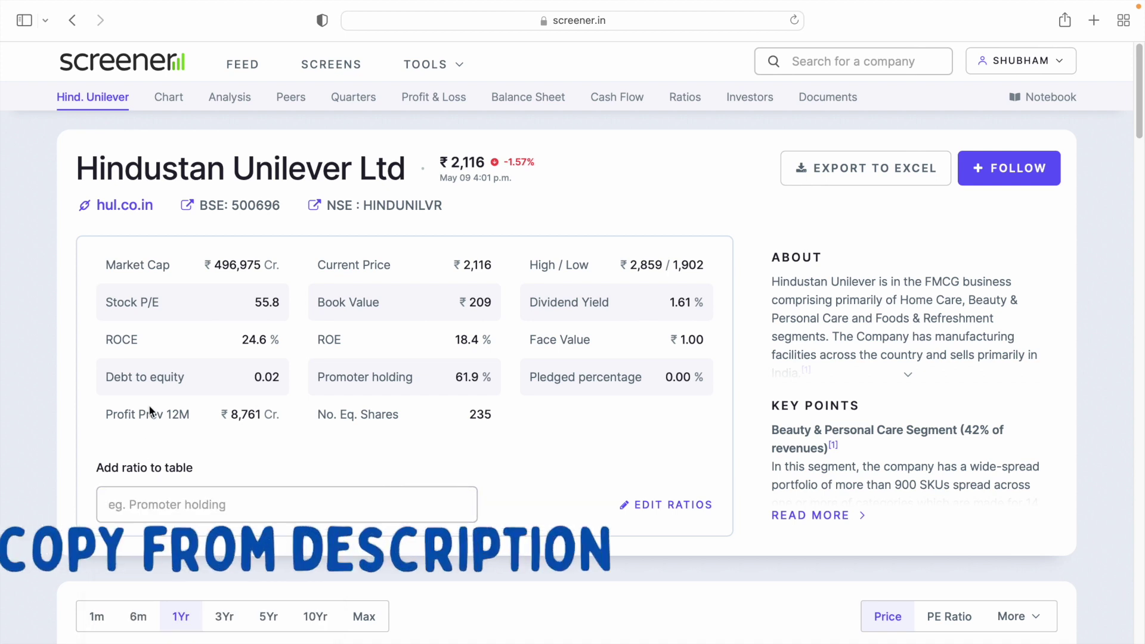
pyautogui.moveTo(106, 377); pyautogui.dragTo(283, 377)
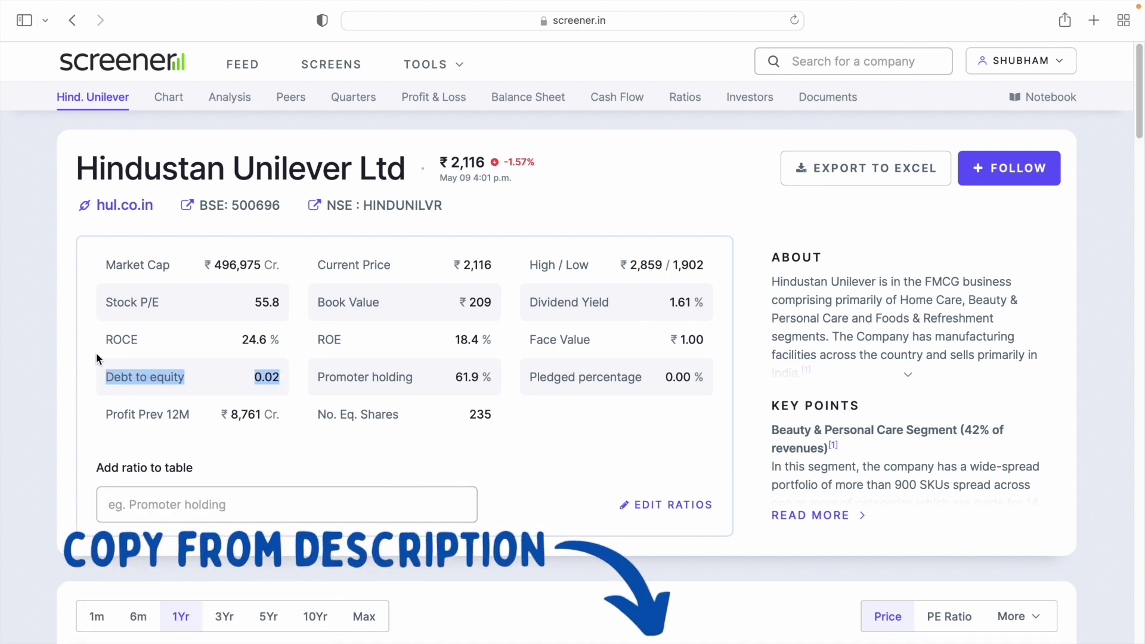
# Step: Add the Promoter holding ratio to Hindustan Unilever's key ratio table
pyautogui.click(228, 518)
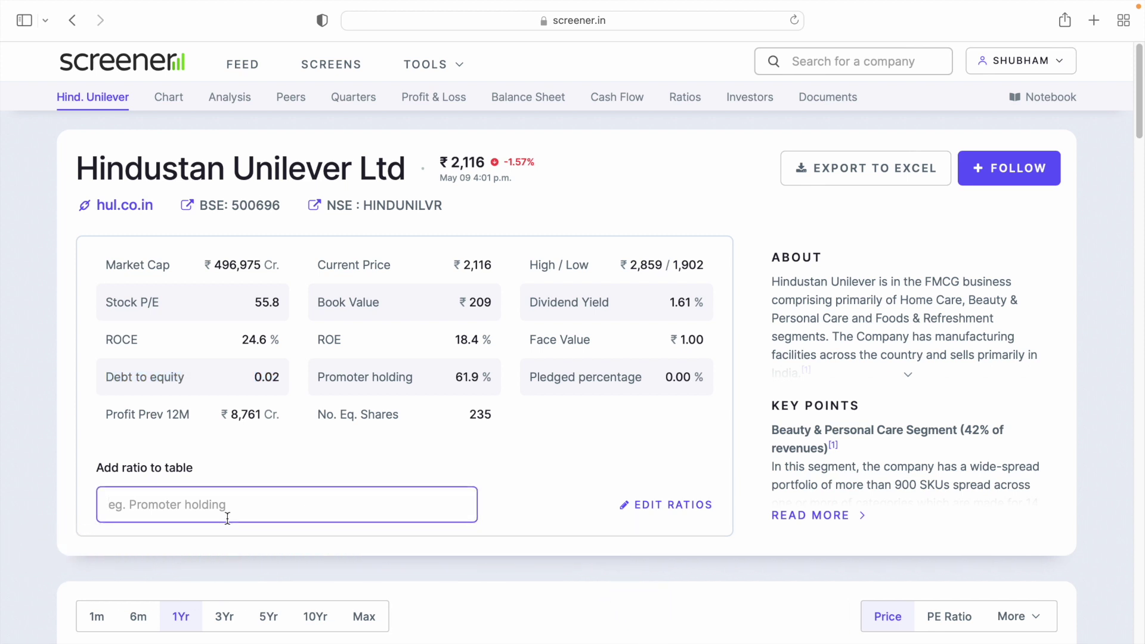
pyautogui.write('promo')
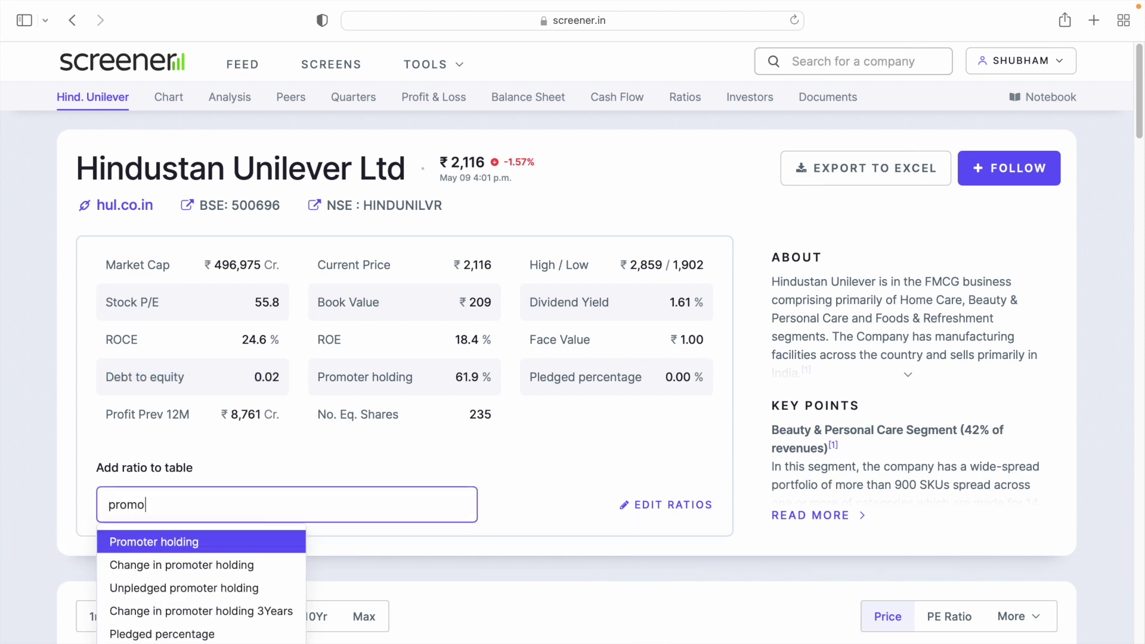
pyautogui.click(115, 540)
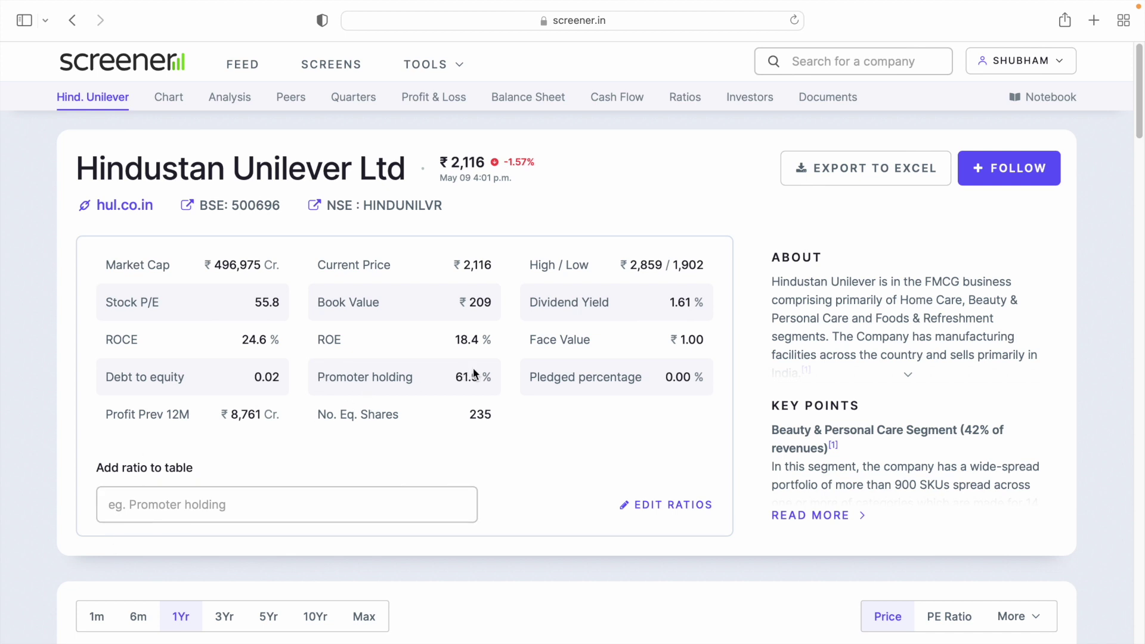
# Step: Add the Pledged percentage ratio to Hindustan Unilever's key ratio table
pyautogui.click(201, 502)
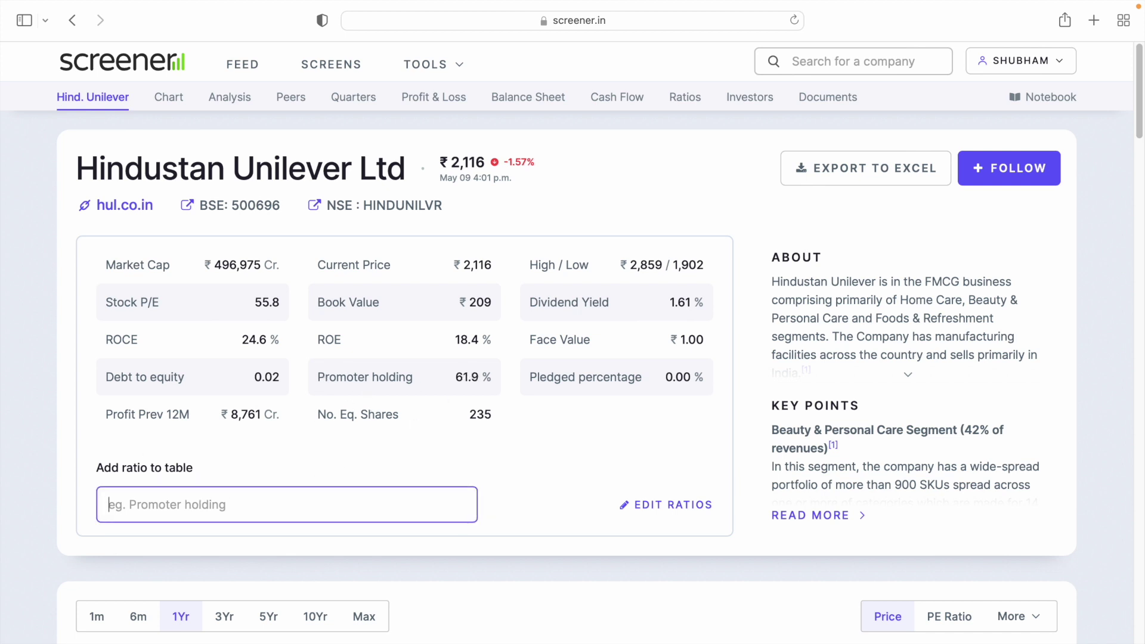
pyautogui.write('pledg')
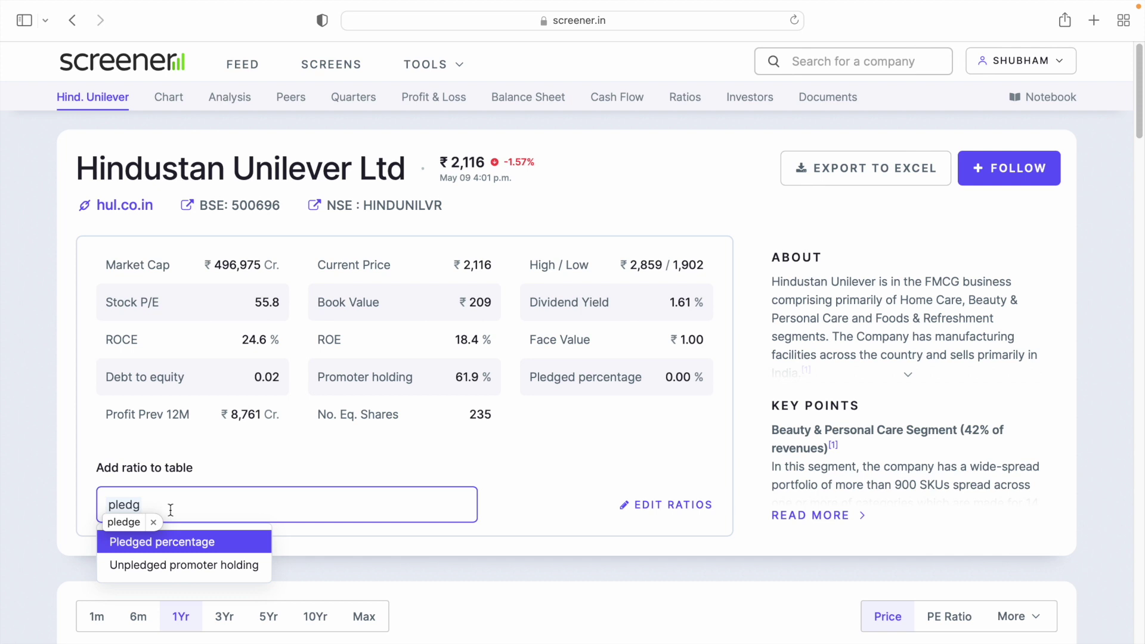
pyautogui.click(149, 546)
pyautogui.moveTo(539, 385)
pyautogui.mouseDown()
pyautogui.moveTo(749, 376)
pyautogui.moveTo(533, 380)
pyautogui.mouseUp()
pyautogui.tripleClick(533, 379)
pyautogui.click(548, 395)
# Step: Add the Net profit preceding 12months ratio to Hindustan Unilever's key ratio table
pyautogui.click(131, 504)
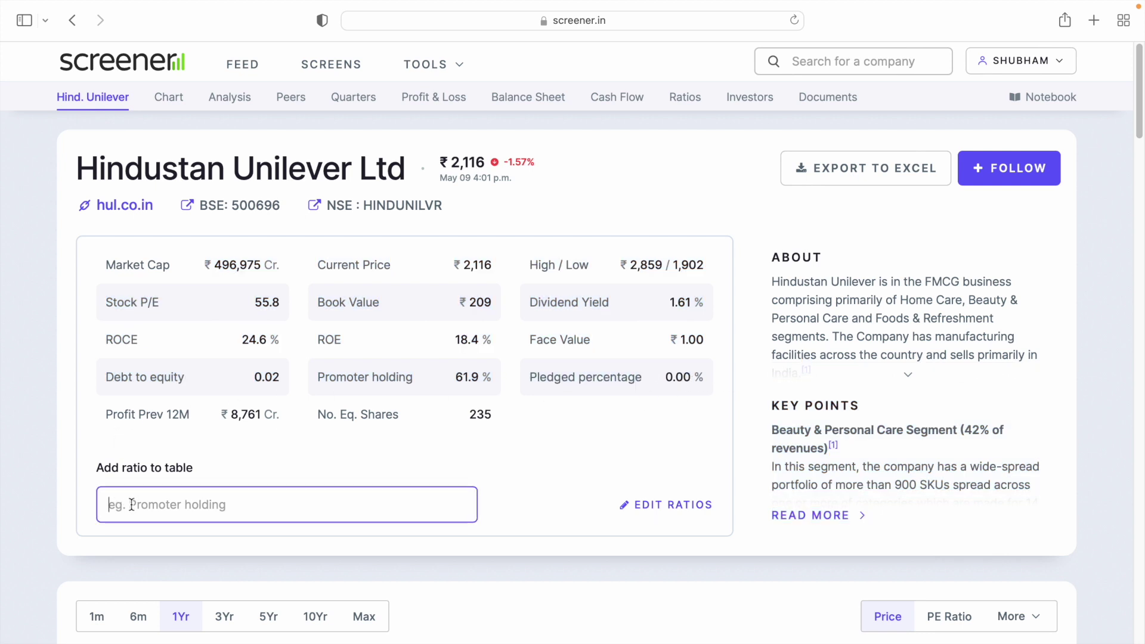
pyautogui.write('net profit pre')
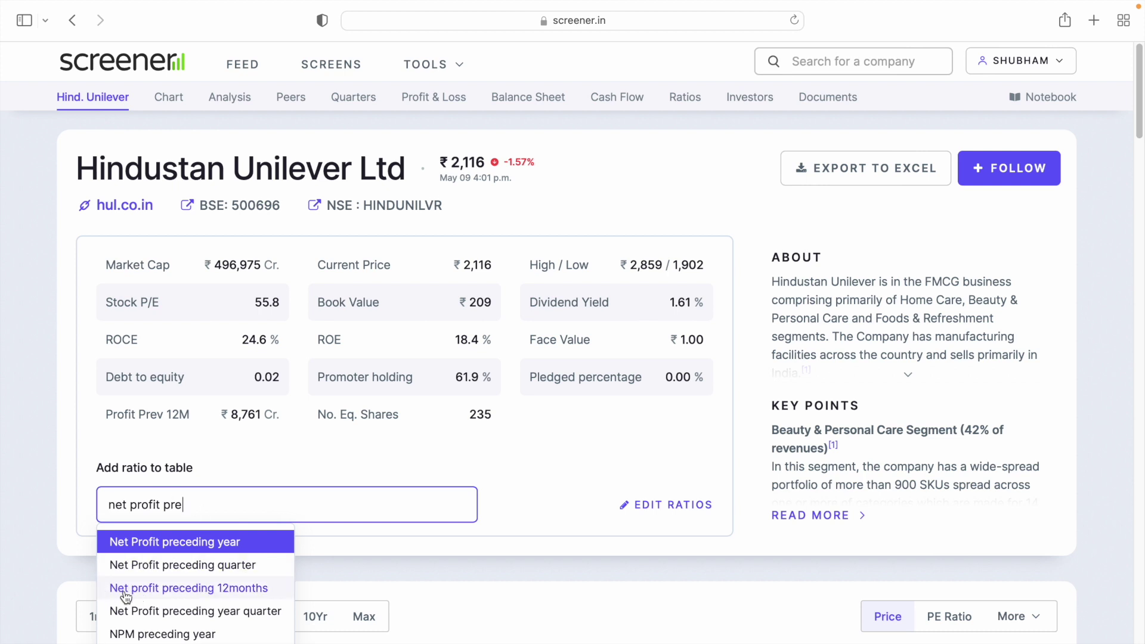
pyautogui.click(247, 595)
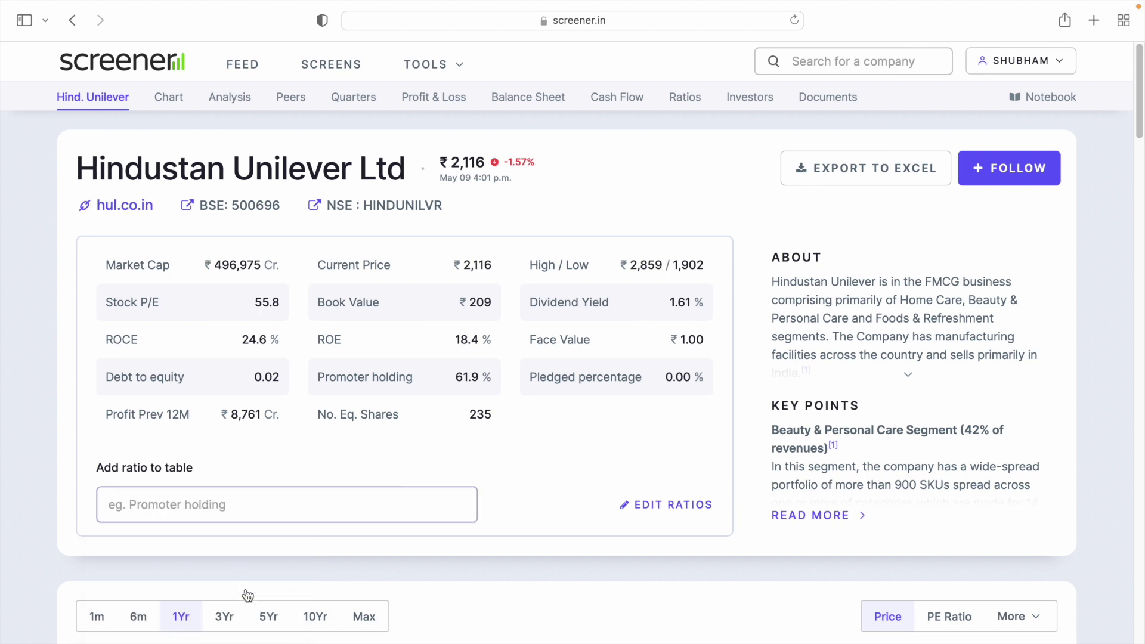
pyautogui.moveTo(107, 413); pyautogui.dragTo(518, 422)
pyautogui.click(276, 415)
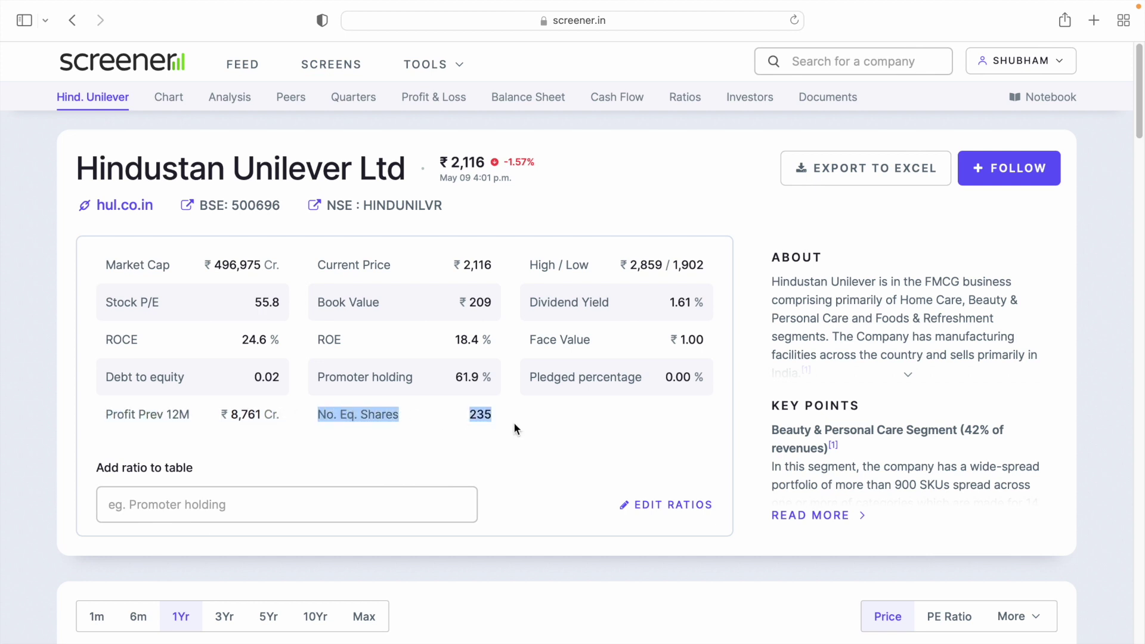
pyautogui.click(503, 425)
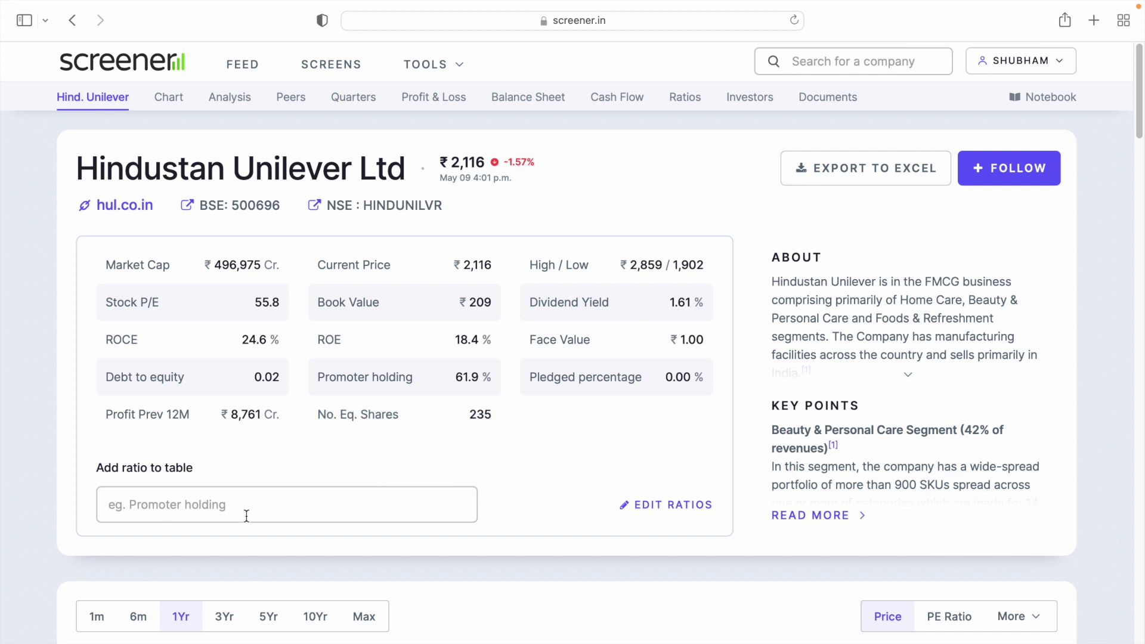
# Step: Add the Number of equity shares ratio to Hindustan Unilever's key ratio table
pyautogui.click(136, 507)
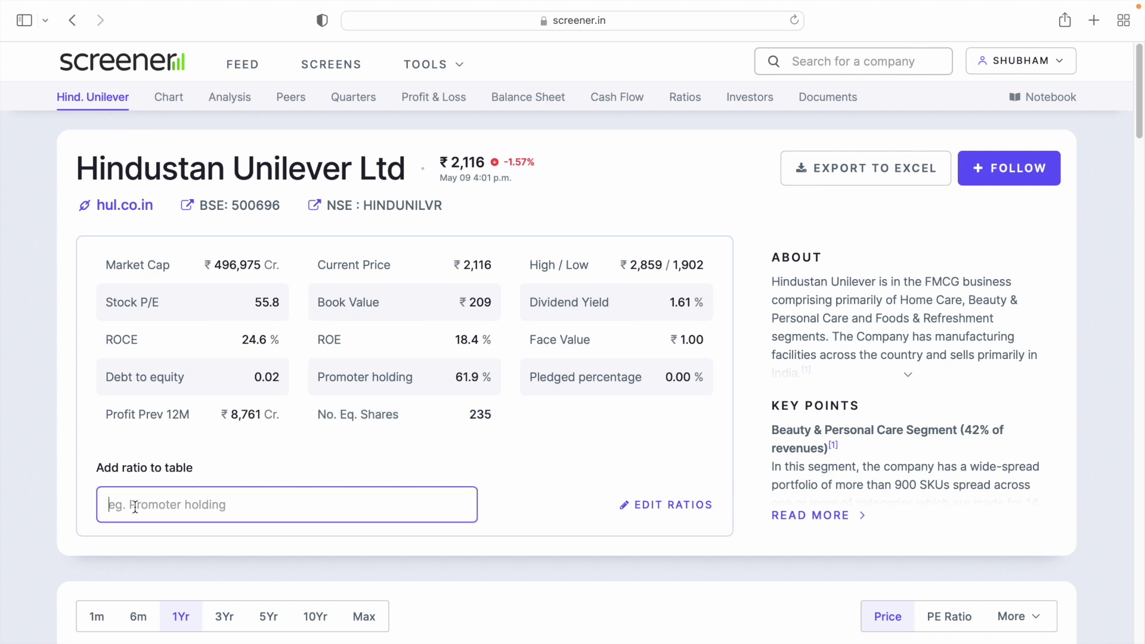
pyautogui.write('no')
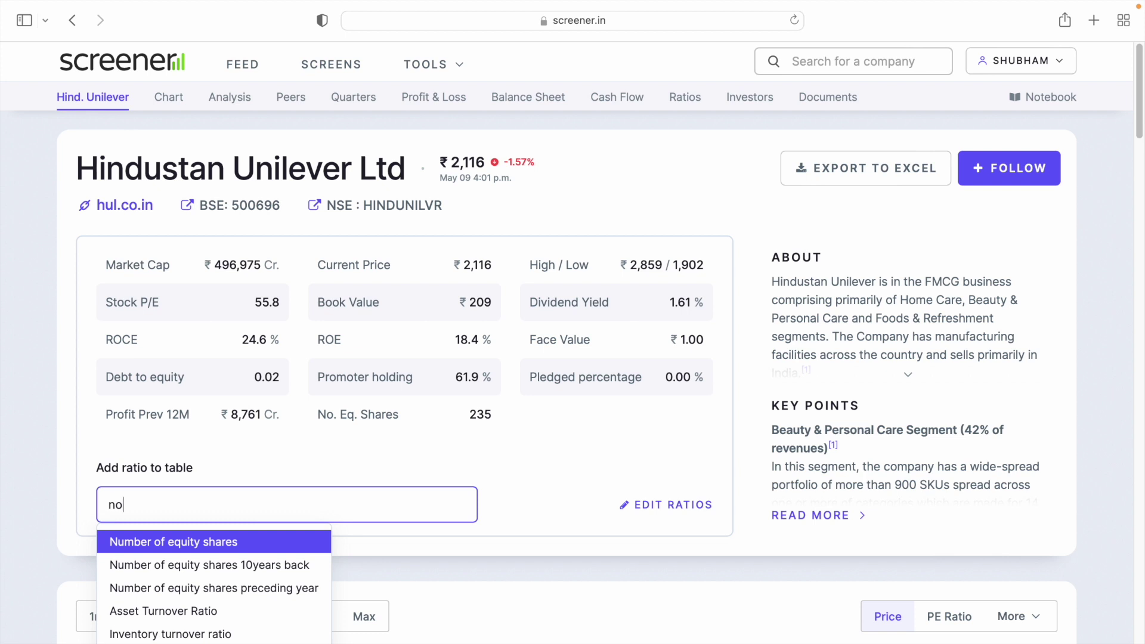
pyautogui.click(161, 543)
pyautogui.moveTo(286, 414); pyautogui.dragTo(541, 419)
pyautogui.doubleClick(515, 409)
pyautogui.click(515, 409)
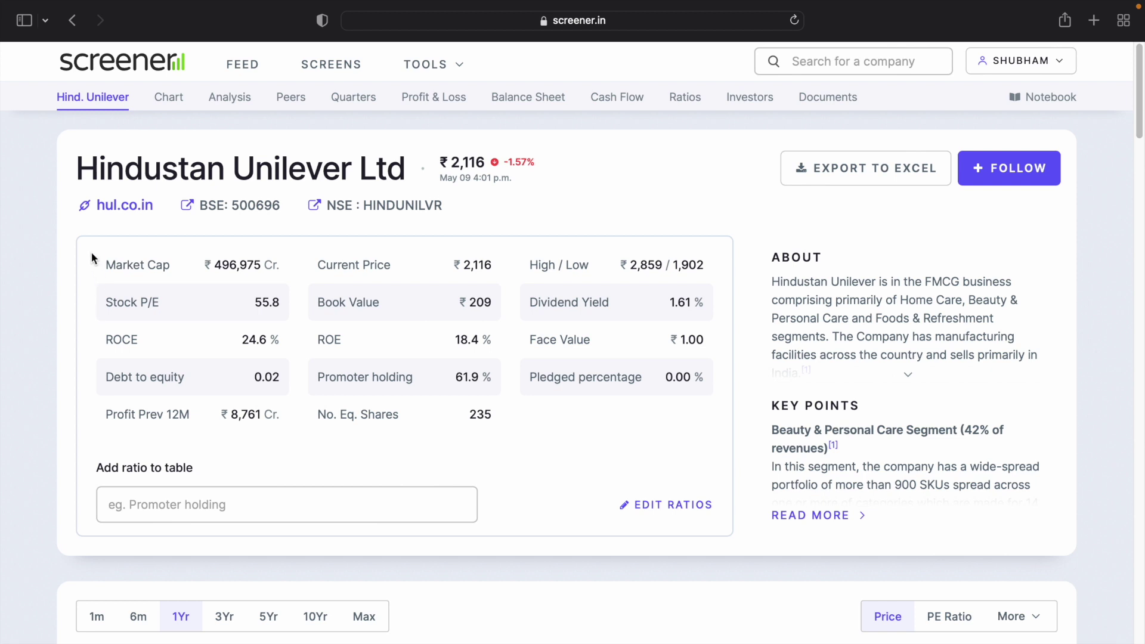
# Step: Examine Hindustan Unilever's market cap, current price, high/low, stock P/E, book value and dividend yield
pyautogui.moveTo(94, 265); pyautogui.dragTo(277, 264)
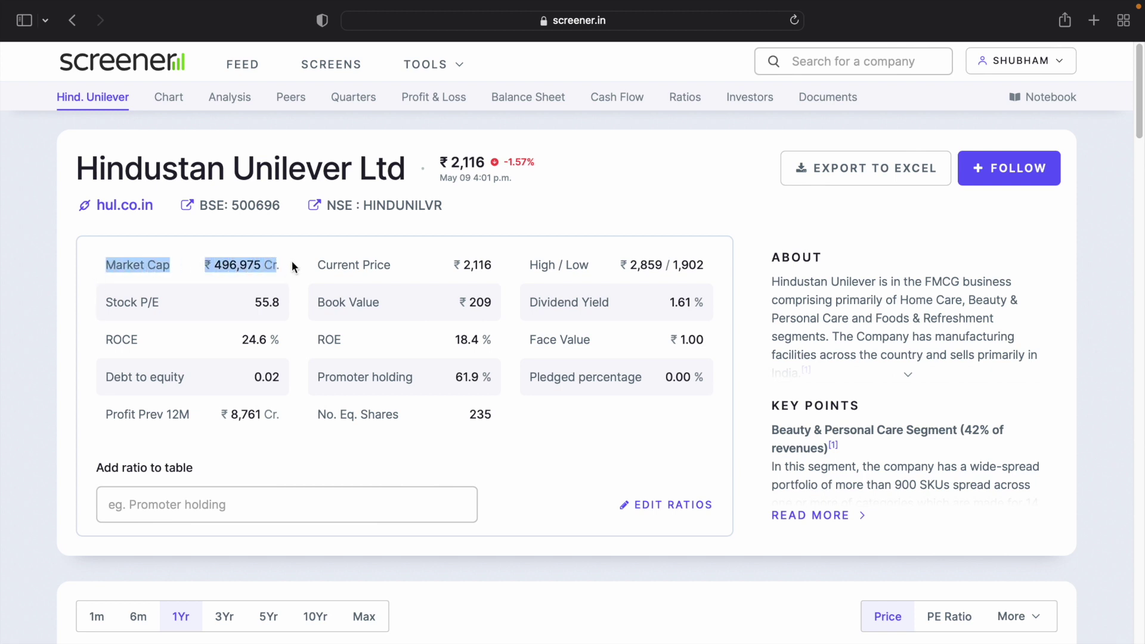
pyautogui.moveTo(306, 263); pyautogui.dragTo(714, 277)
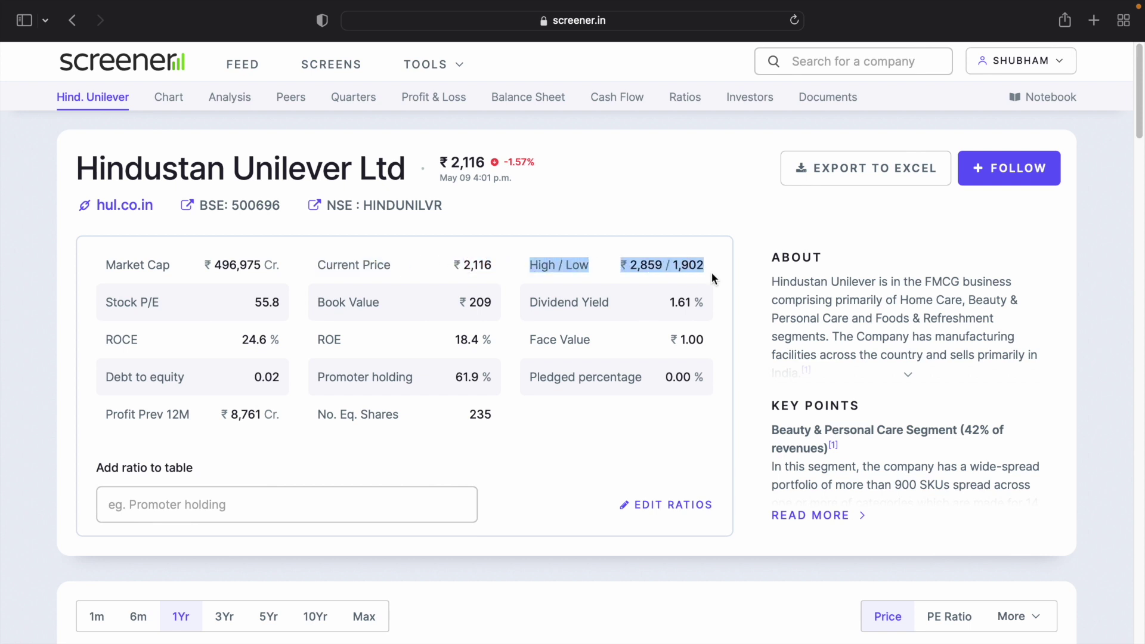
pyautogui.moveTo(106, 302); pyautogui.dragTo(288, 305)
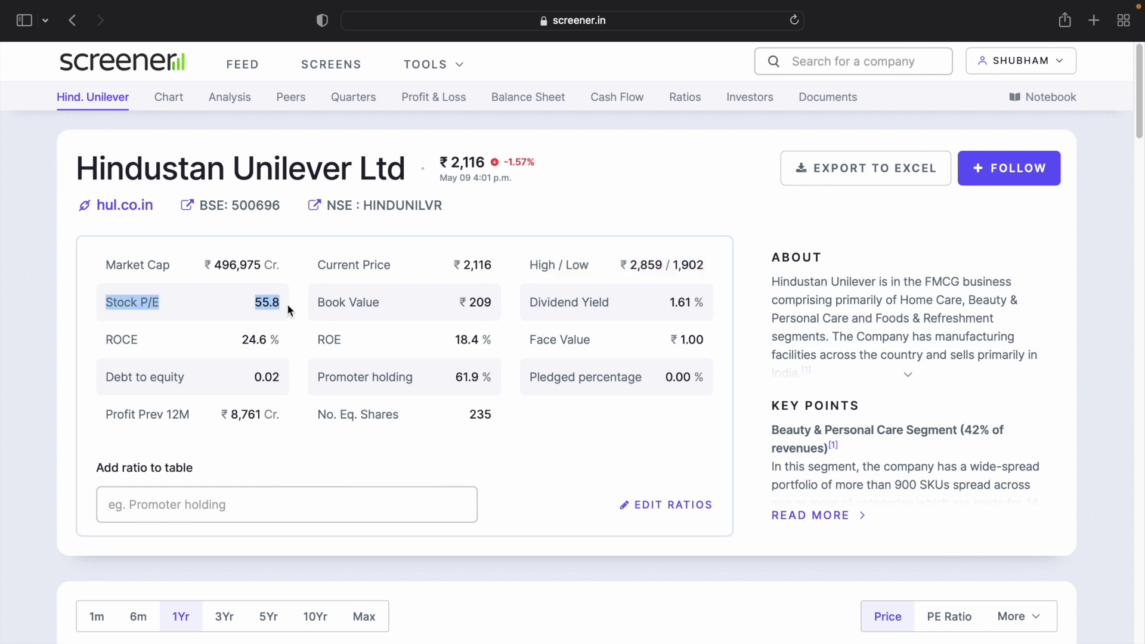
pyautogui.click(287, 303)
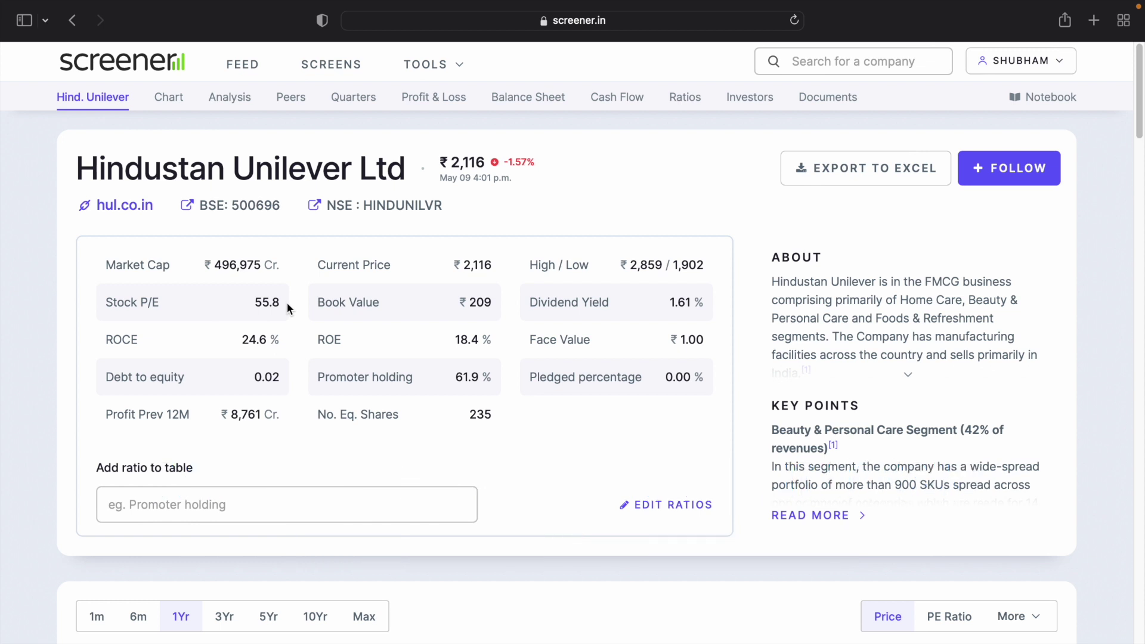
pyautogui.moveTo(318, 302); pyautogui.dragTo(442, 306)
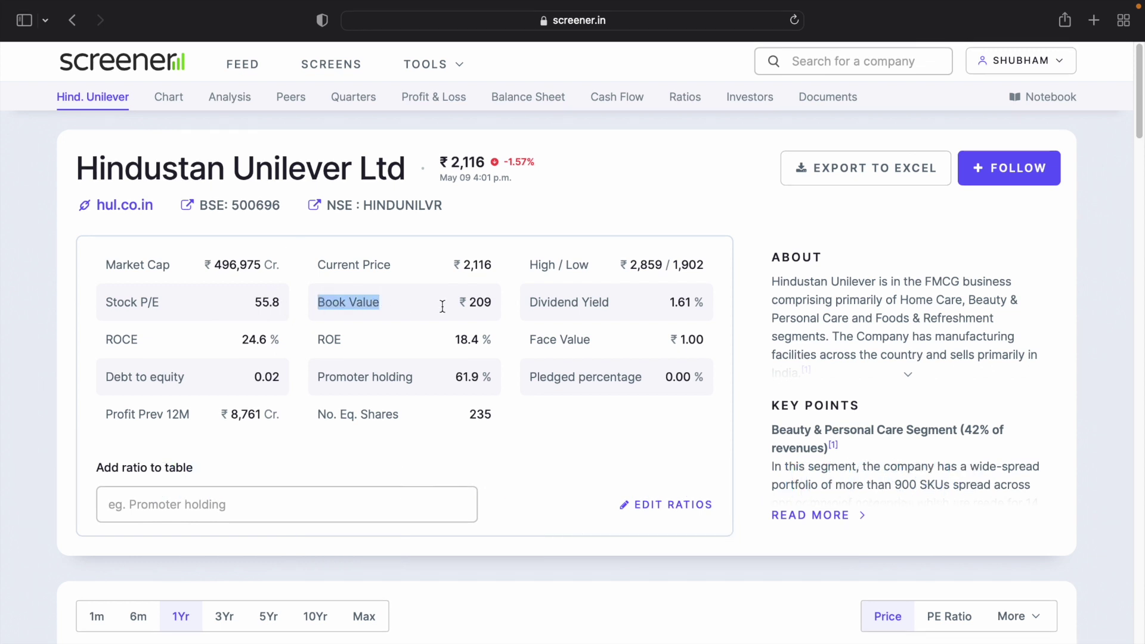
pyautogui.moveTo(527, 302); pyautogui.dragTo(706, 304)
pyautogui.click(722, 302)
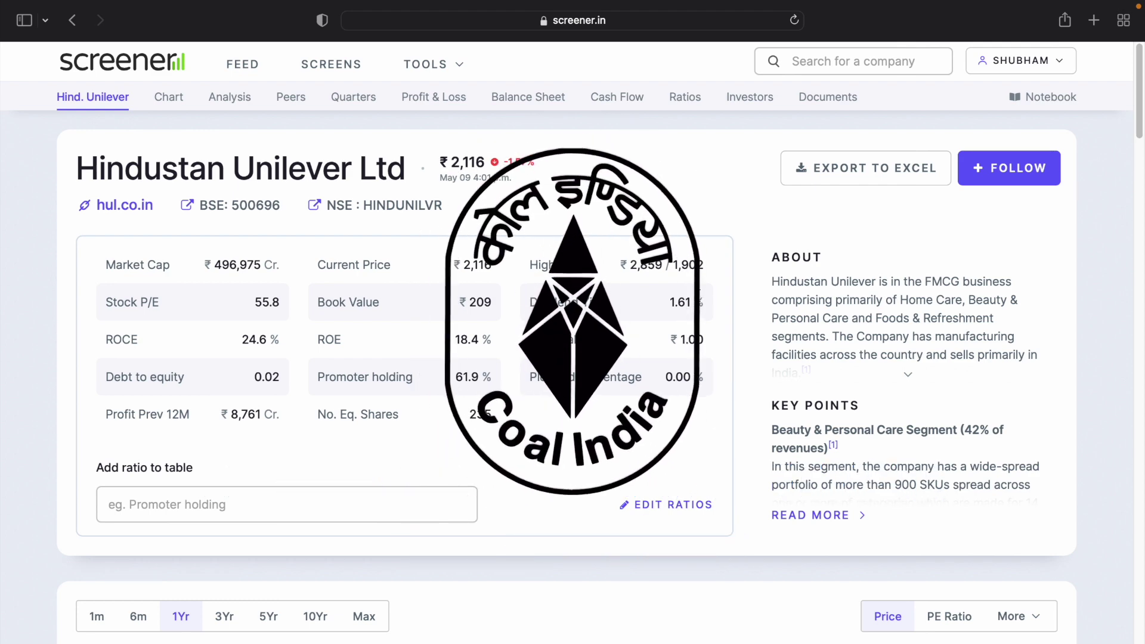
# Step: Open the Coal India Ltd company page and examine its dividend yield against the current price
pyautogui.click(817, 64)
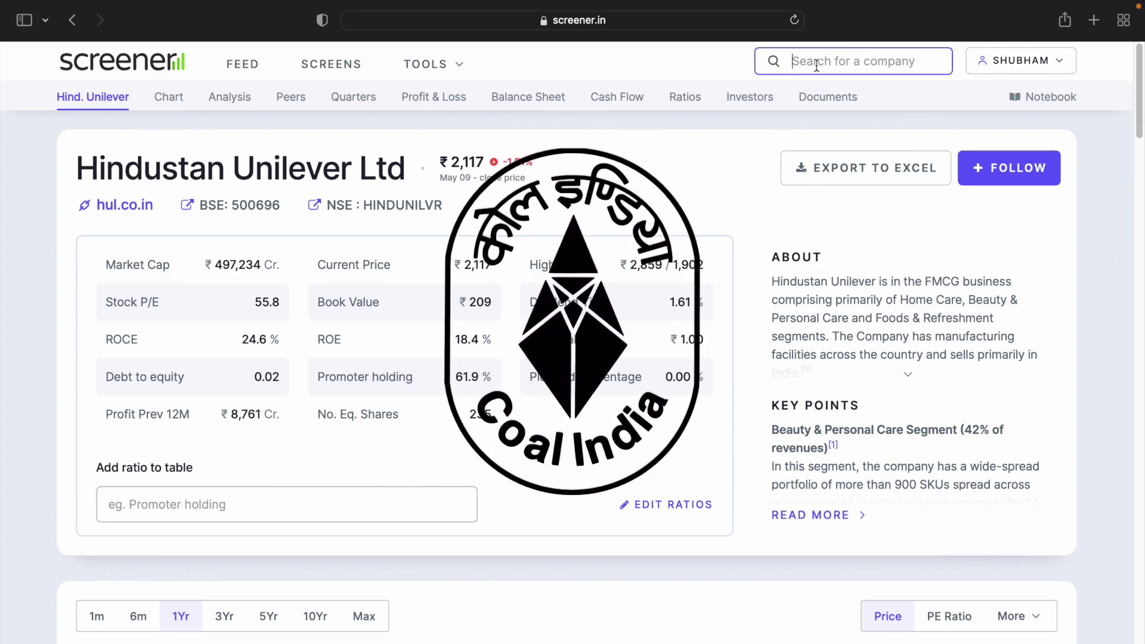
pyautogui.write('coal')
pyautogui.press('Return')
pyautogui.moveTo(528, 303); pyautogui.dragTo(711, 298)
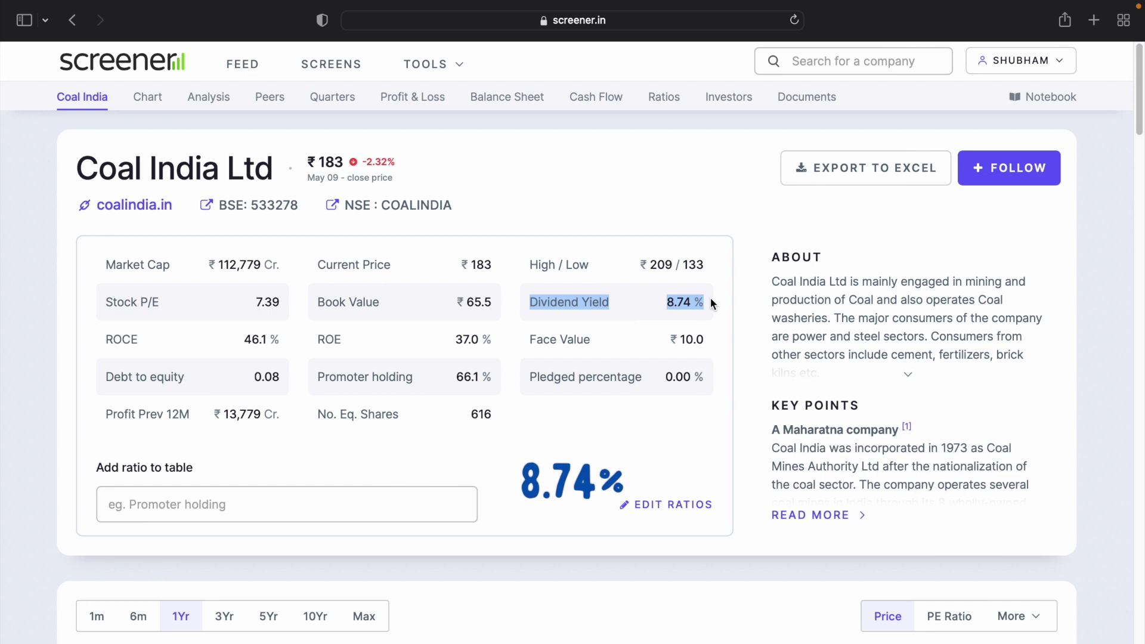
pyautogui.moveTo(463, 263); pyautogui.dragTo(504, 263)
pyautogui.moveTo(659, 303); pyautogui.dragTo(702, 298)
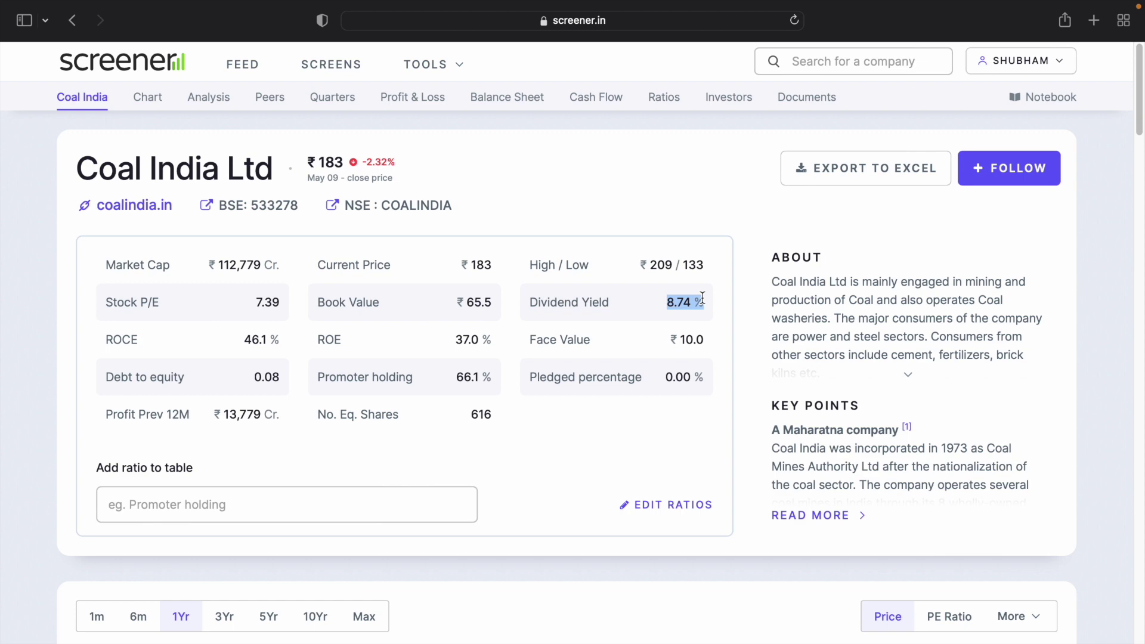
# Step: Open the monthly COALINDIA price chart on TradingView in a new browser tab and examine the price history
pyautogui.click(1096, 22)
pyautogui.click(424, 237)
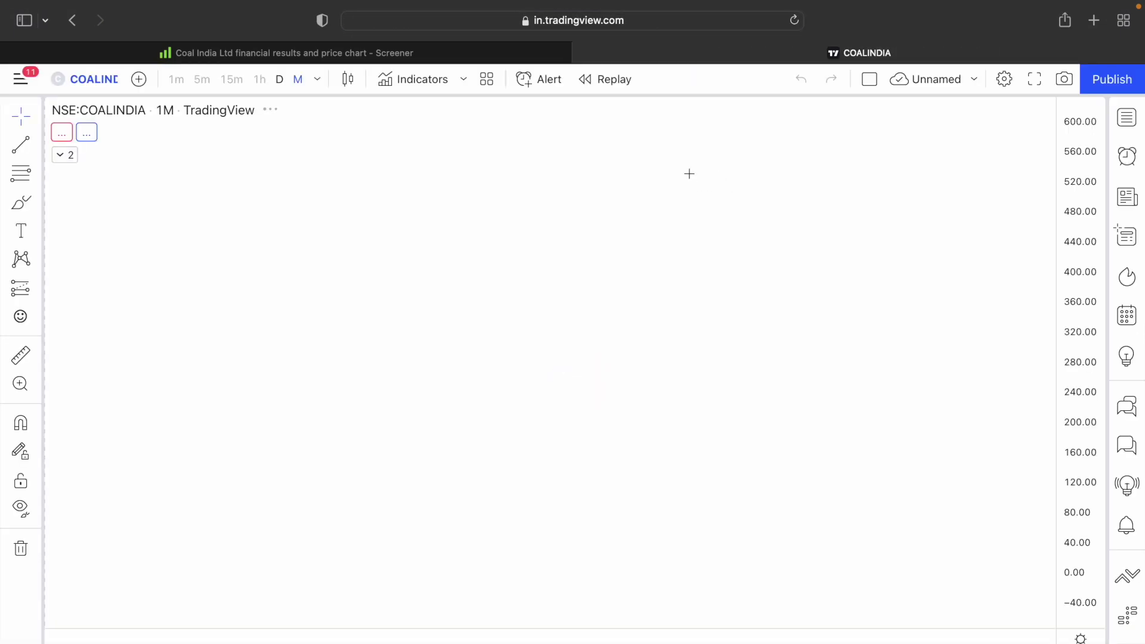
pyautogui.hscroll(5, 728, 196)
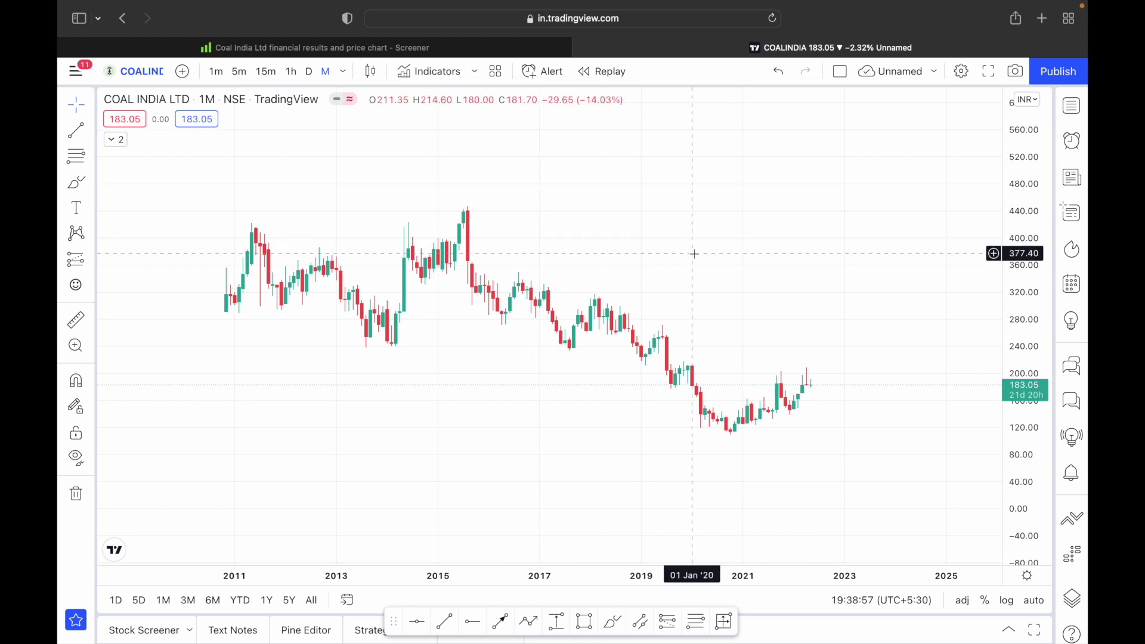
pyautogui.hscroll(1, 693, 253)
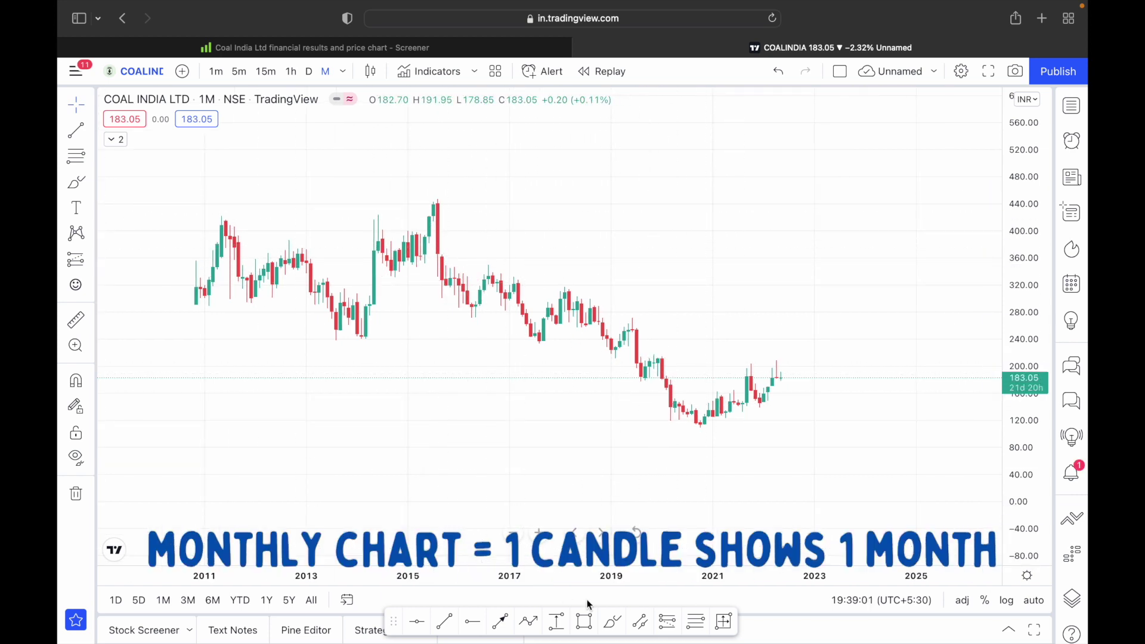
# Step: Mark the COALINDIA chart with vertical lines at the July 2015 peak and the latest candle in May 2022
pyautogui.click(90, 132)
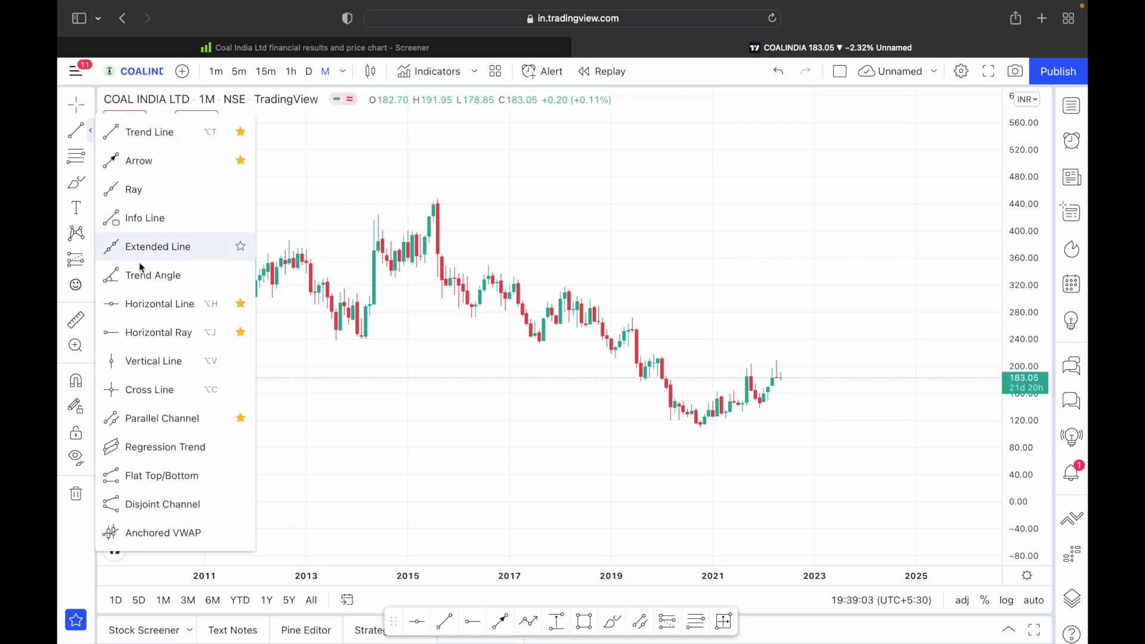
pyautogui.click(149, 361)
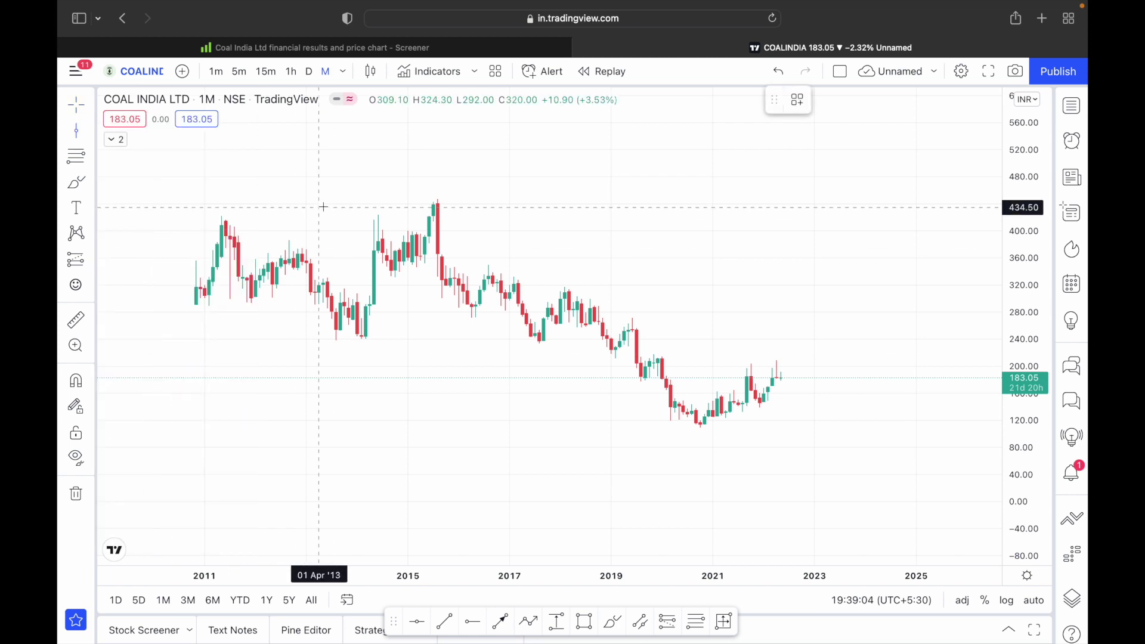
pyautogui.click(435, 209)
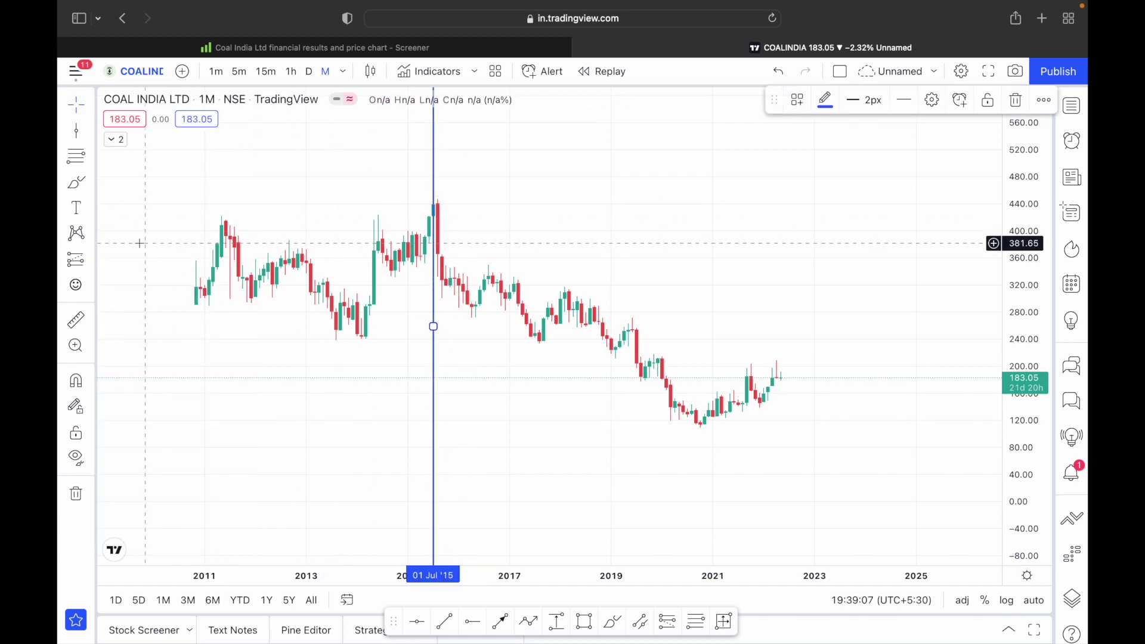
pyautogui.click(704, 308)
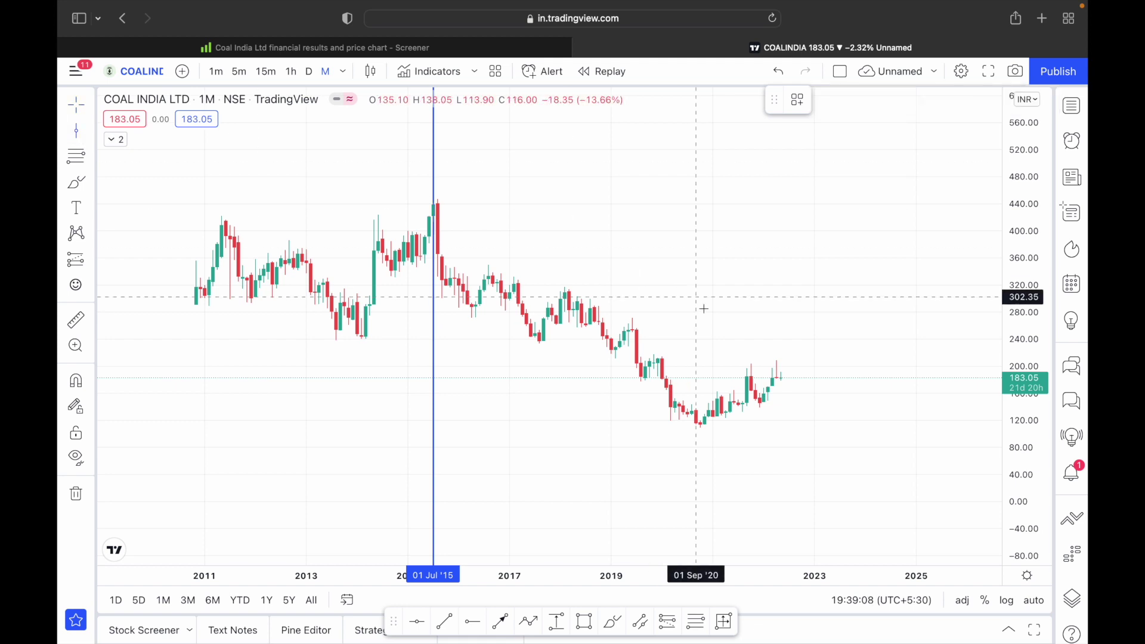
pyautogui.click(780, 374)
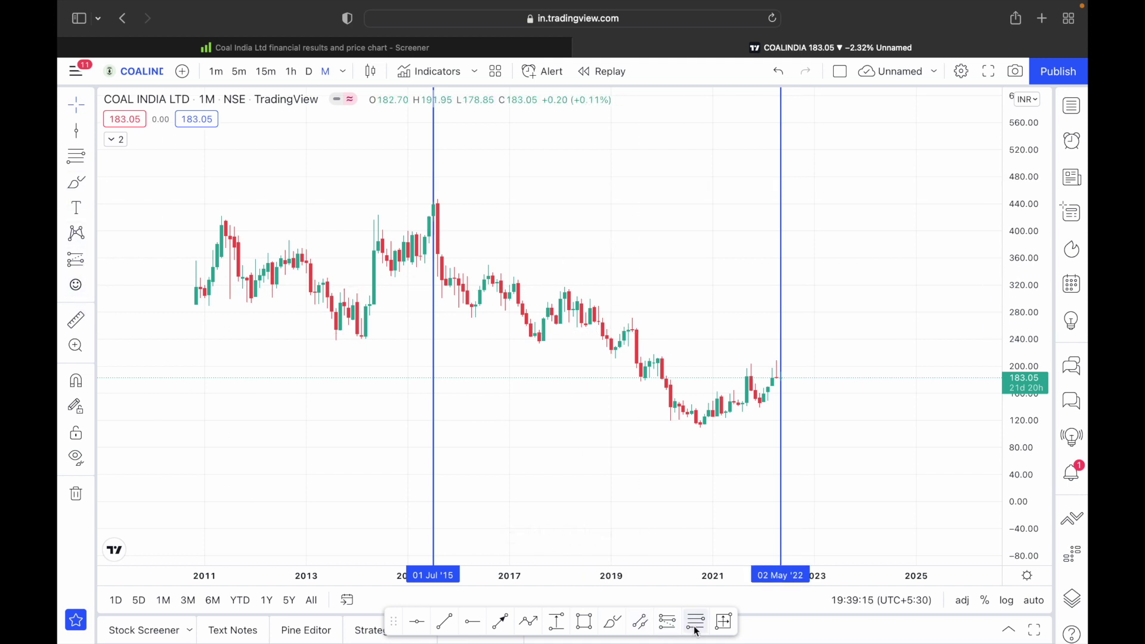
# Step: Draw a date and price range from the top of the 2015 peak to the latest candle's price
pyautogui.click(720, 624)
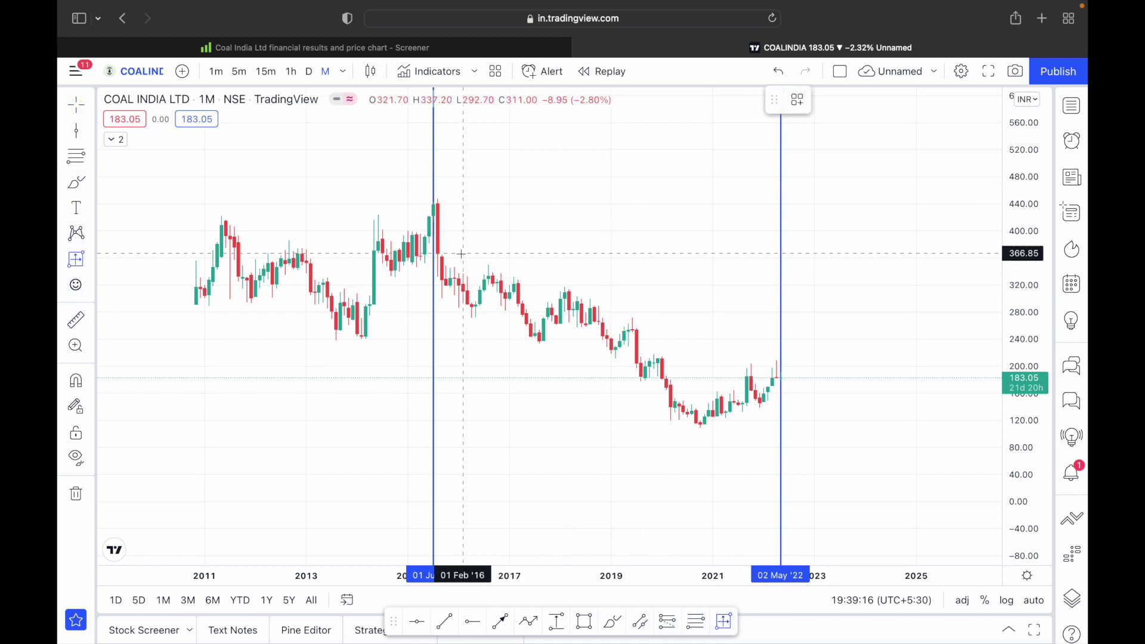
pyautogui.click(438, 199)
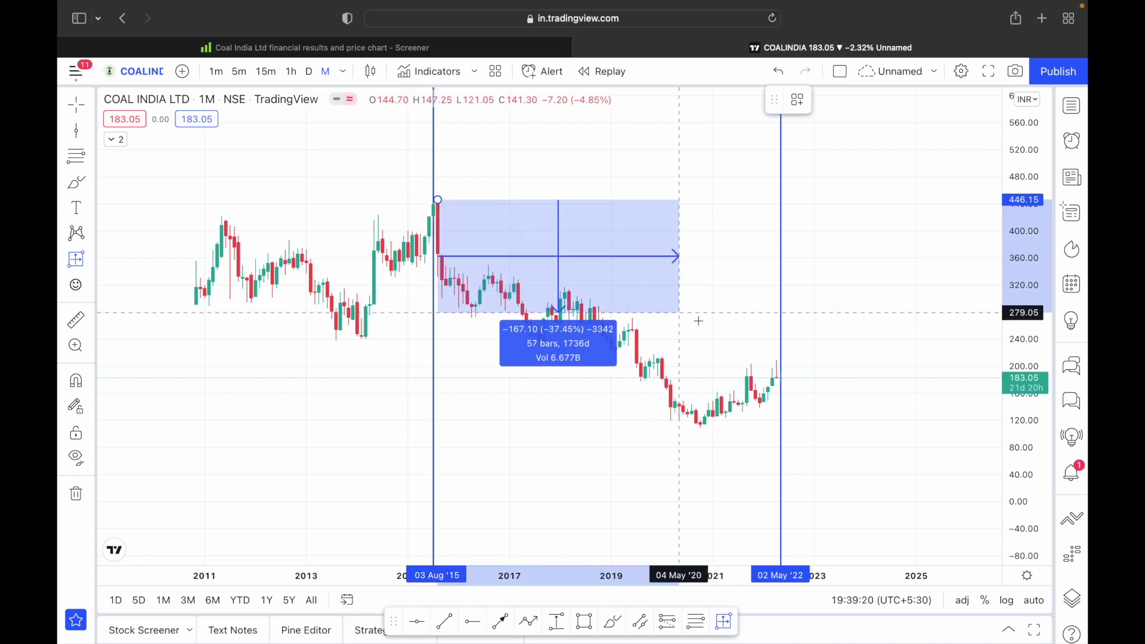
pyautogui.click(780, 377)
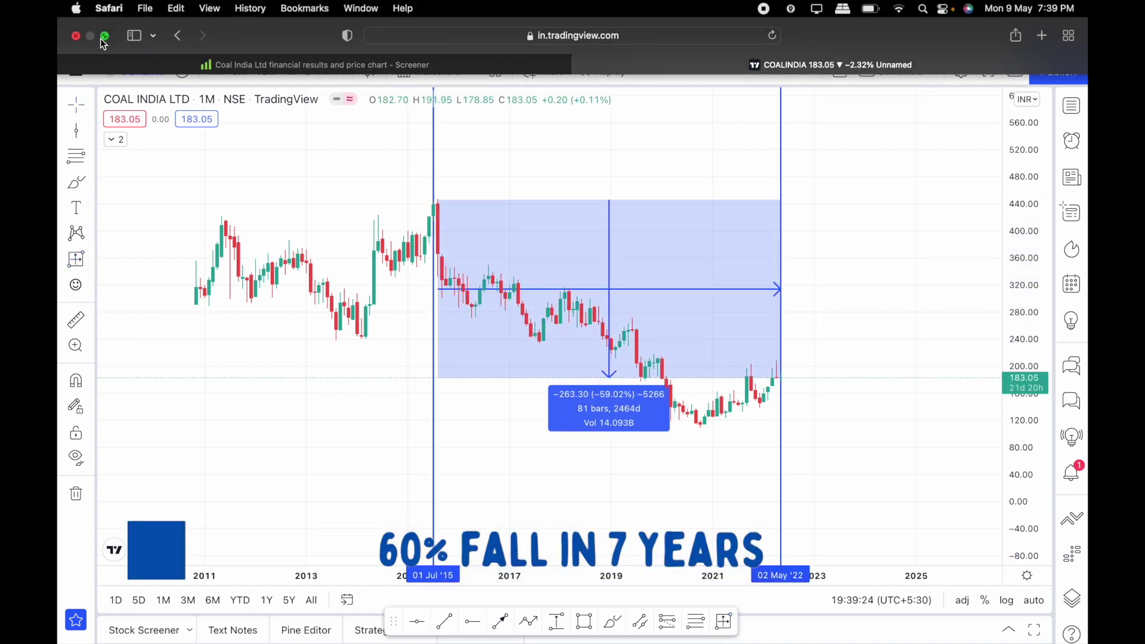
# Step: Take the browser out of full screen and open Calculator over Coal India's Screener page
pyautogui.click(106, 37)
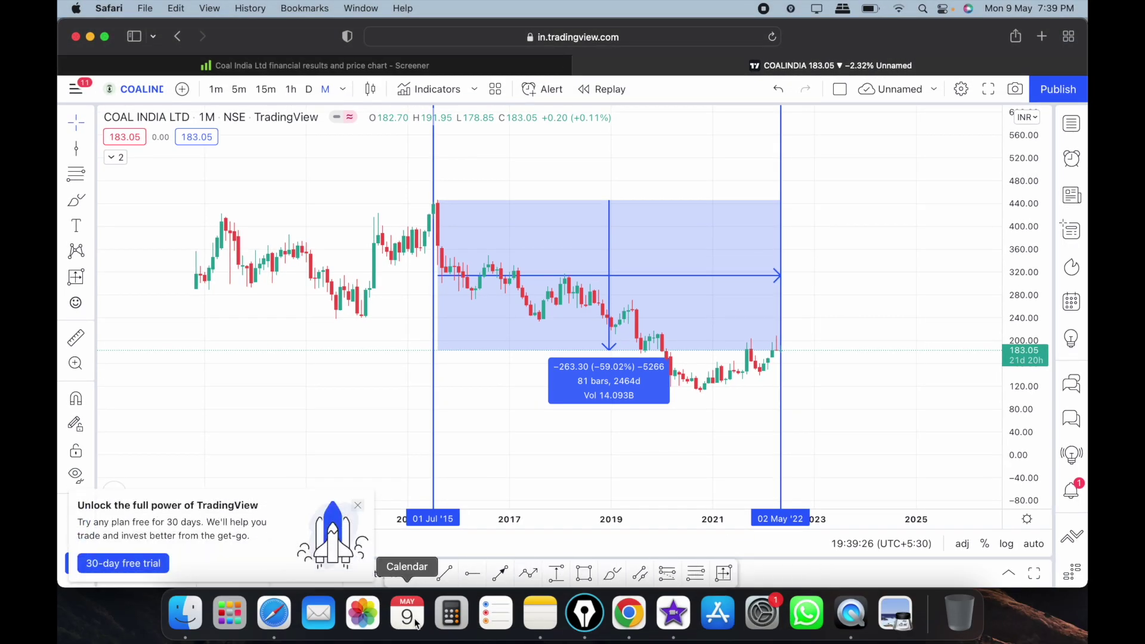
pyautogui.click(451, 613)
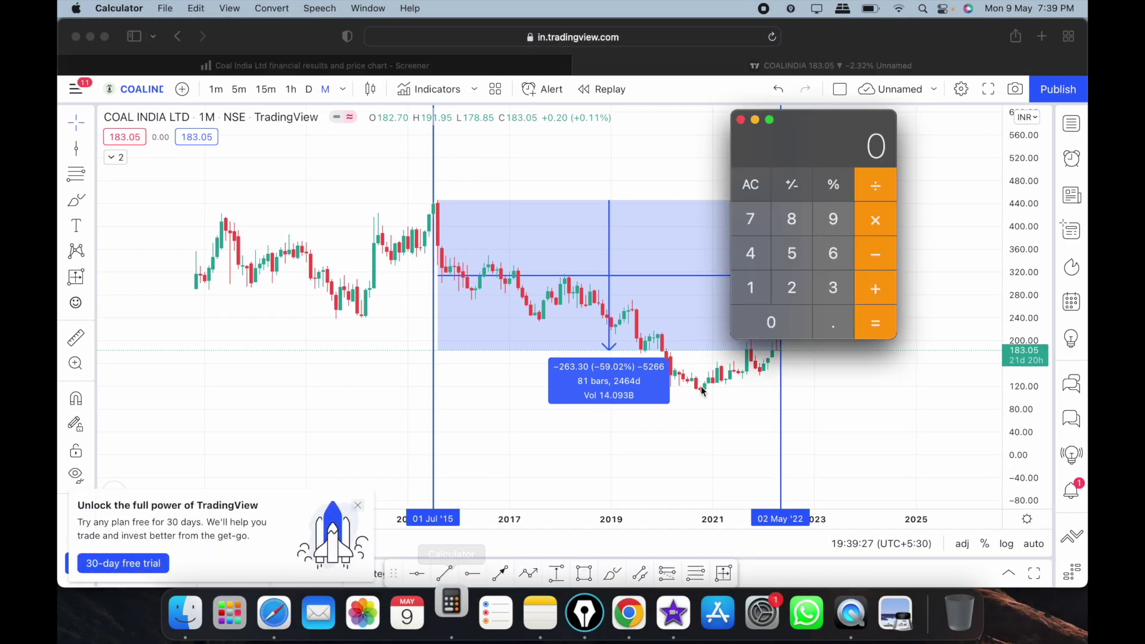
pyautogui.click(442, 63)
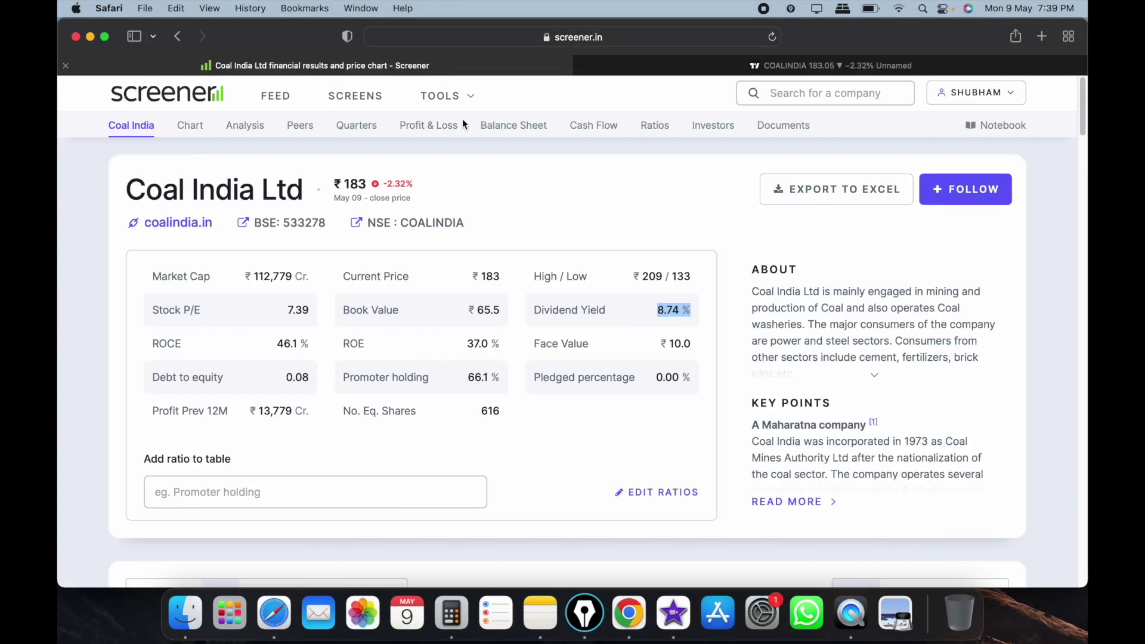
pyautogui.click(451, 613)
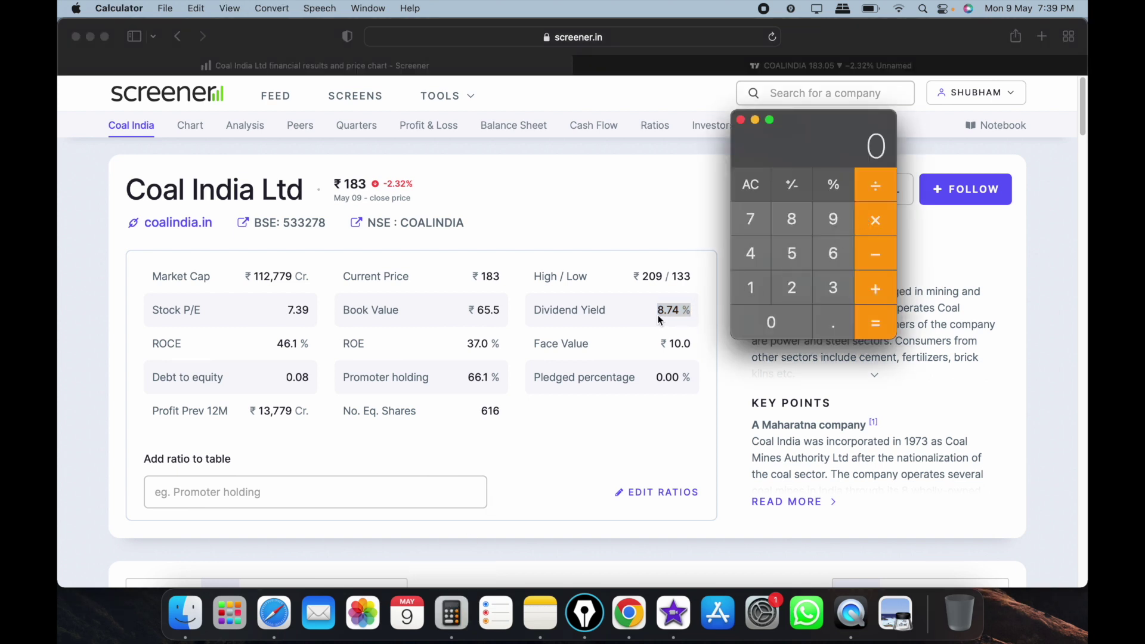
# Step: Multiply the 8.74 dividend yield by 7 years, show the result in large type, and dismiss the enlarged display
pyautogui.click(792, 223)
pyautogui.click(833, 321)
pyautogui.click(754, 223)
pyautogui.click(753, 252)
pyautogui.click(875, 222)
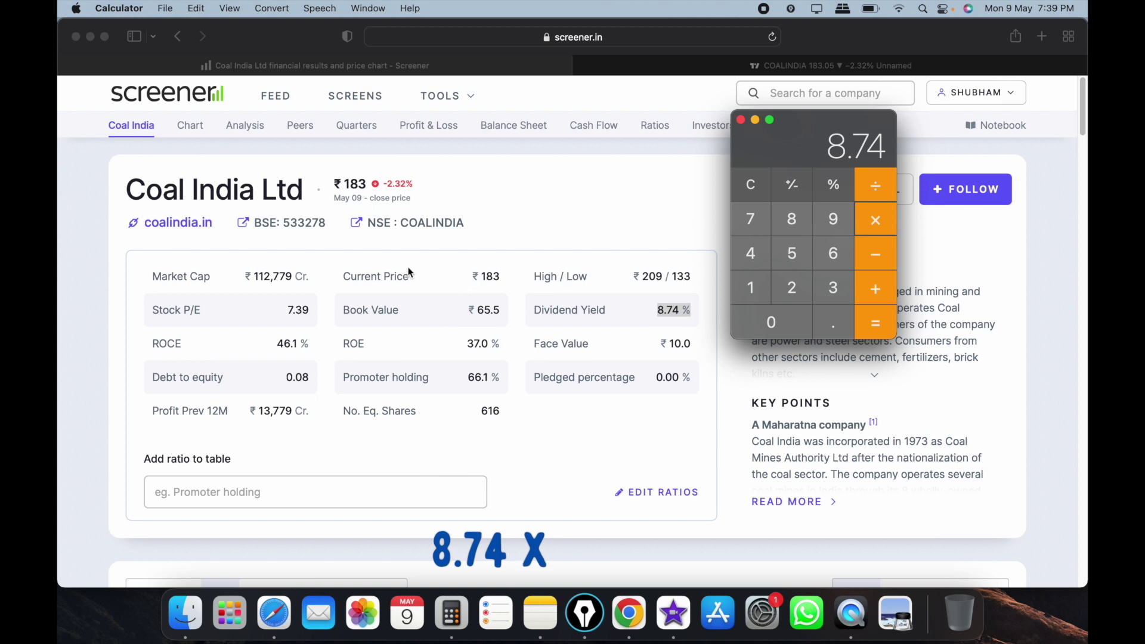
pyautogui.click(754, 225)
pyautogui.click(876, 323)
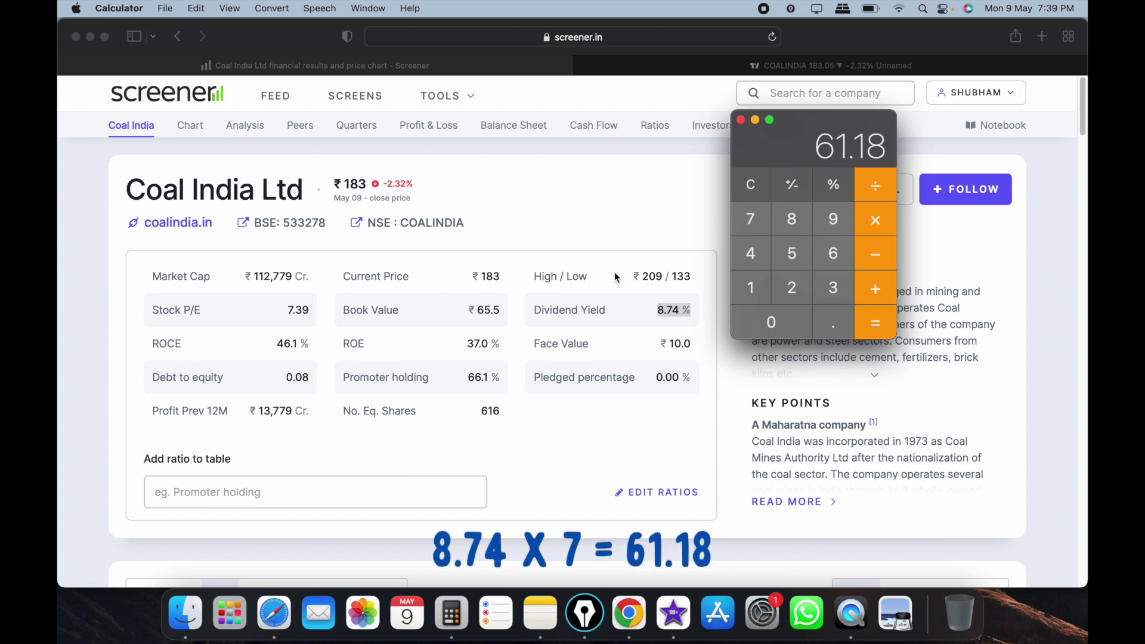
pyautogui.rightClick(837, 146)
pyautogui.click(847, 153)
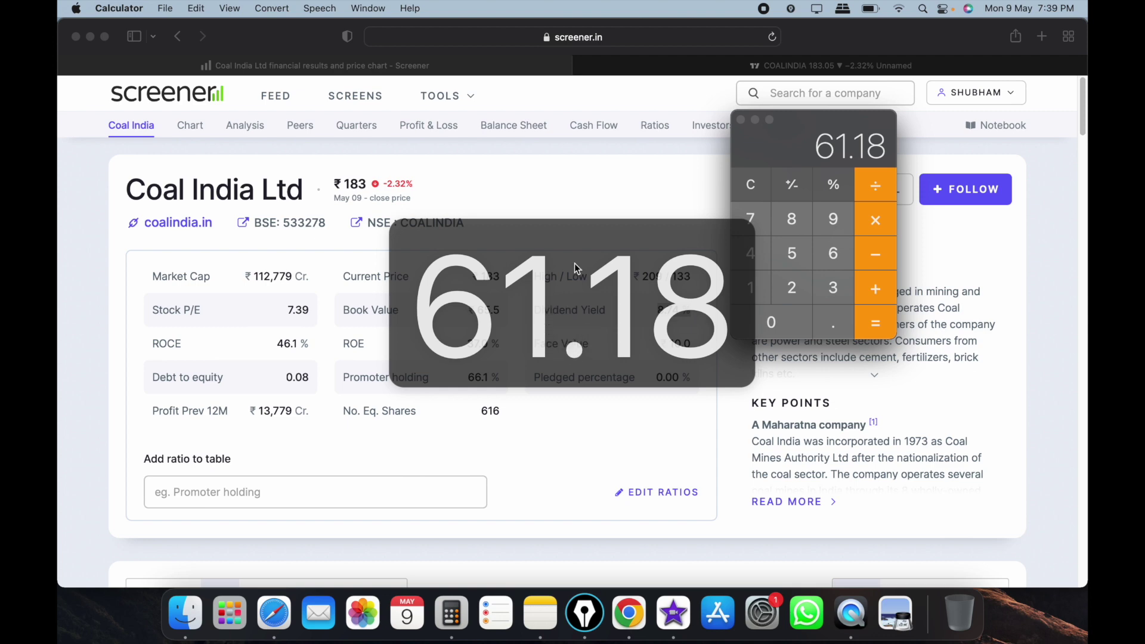
pyautogui.click(638, 170)
# Step: Review the measured price fall on the COALINDIA chart and compare it with Coal India's dividend yield on the full-screen Screener page
pyautogui.click(704, 68)
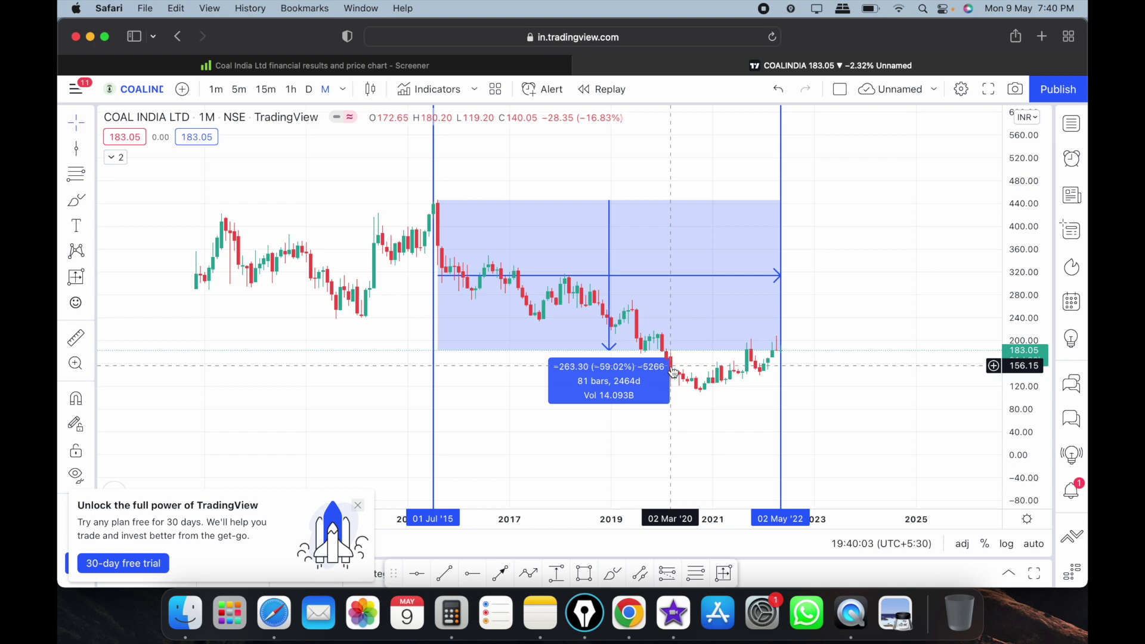
pyautogui.click(485, 66)
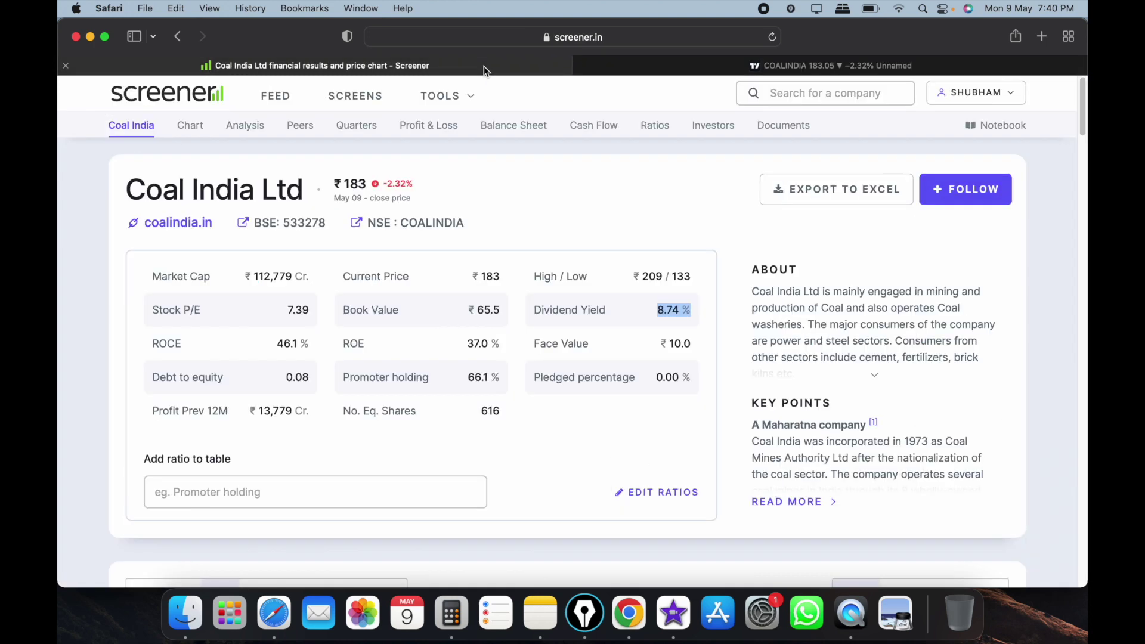
pyautogui.click(105, 37)
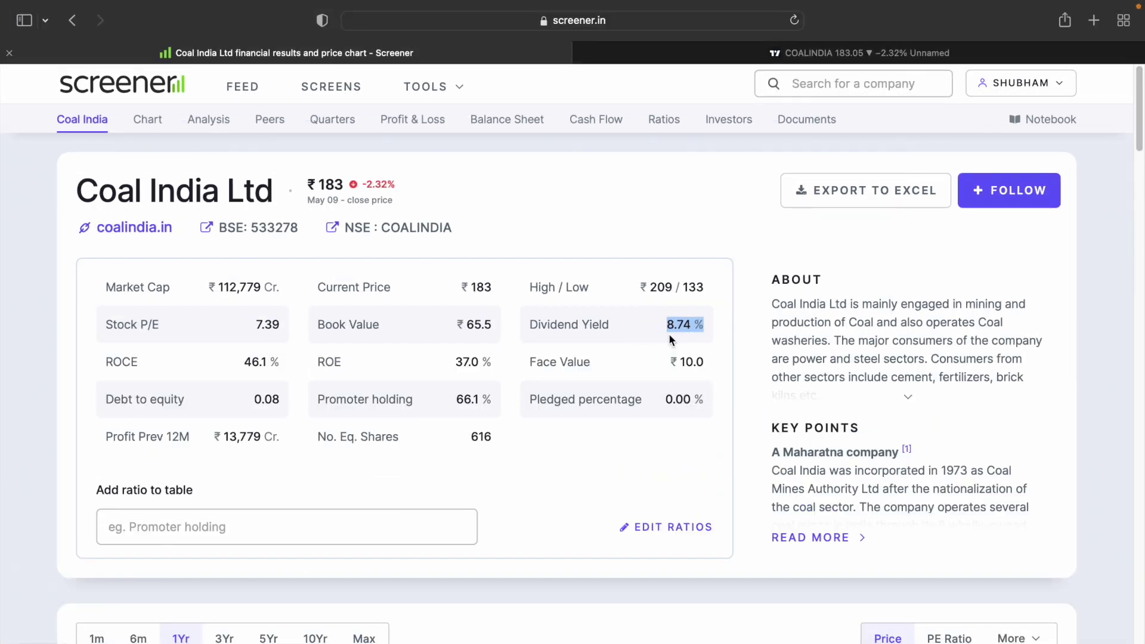
pyautogui.click(660, 327)
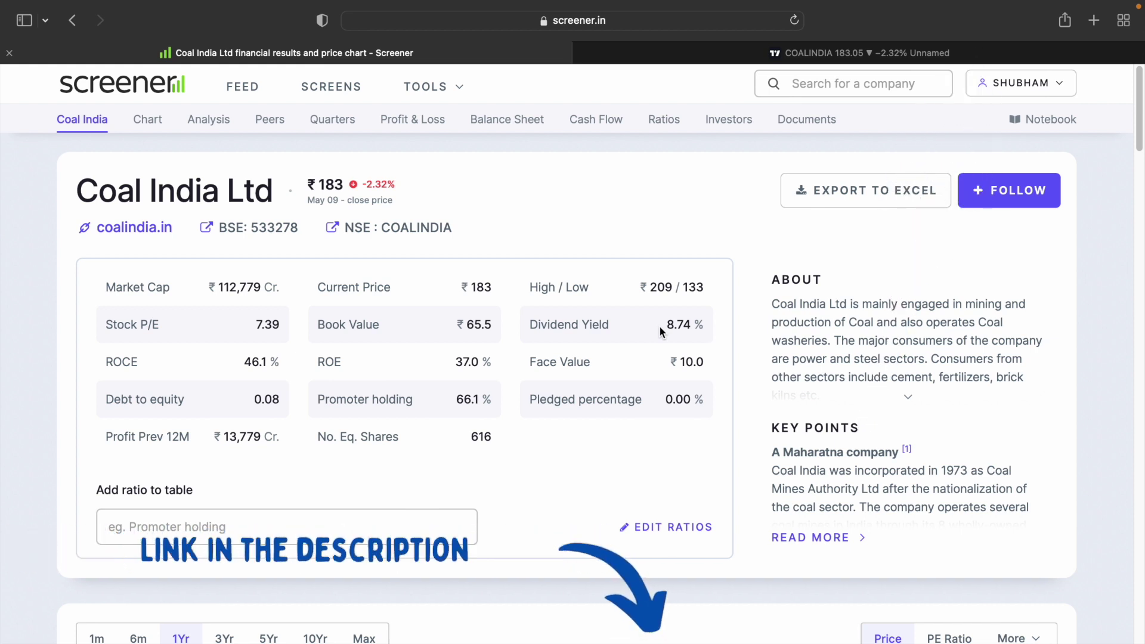
# Step: Search for Hindustan Unilever and open its company page
pyautogui.click(824, 84)
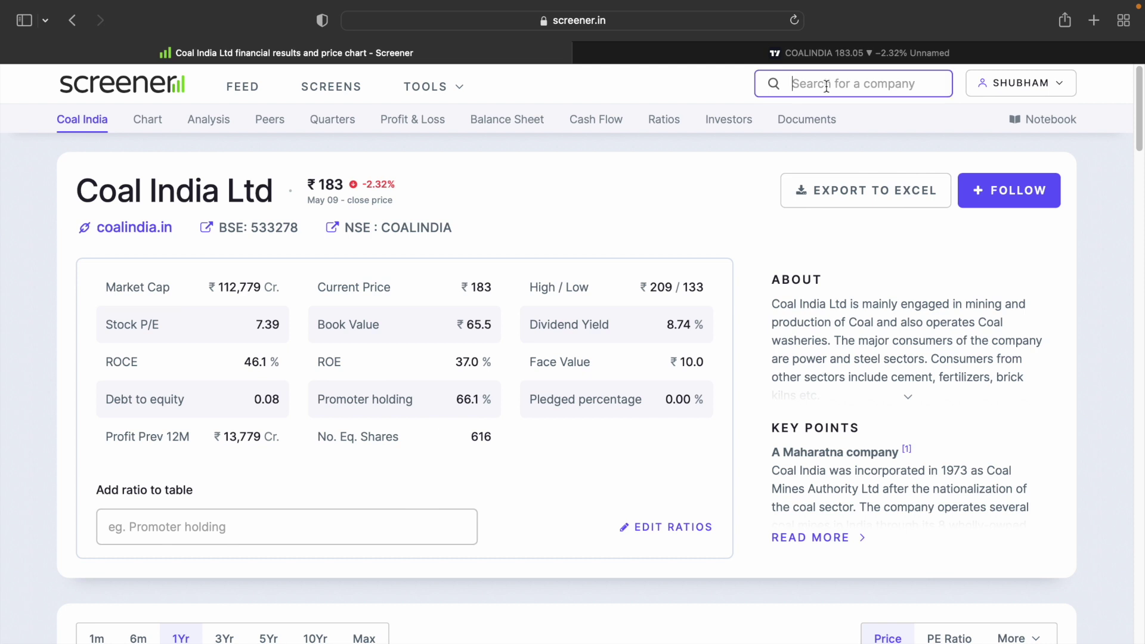
pyautogui.write('hindu')
pyautogui.press('Return')
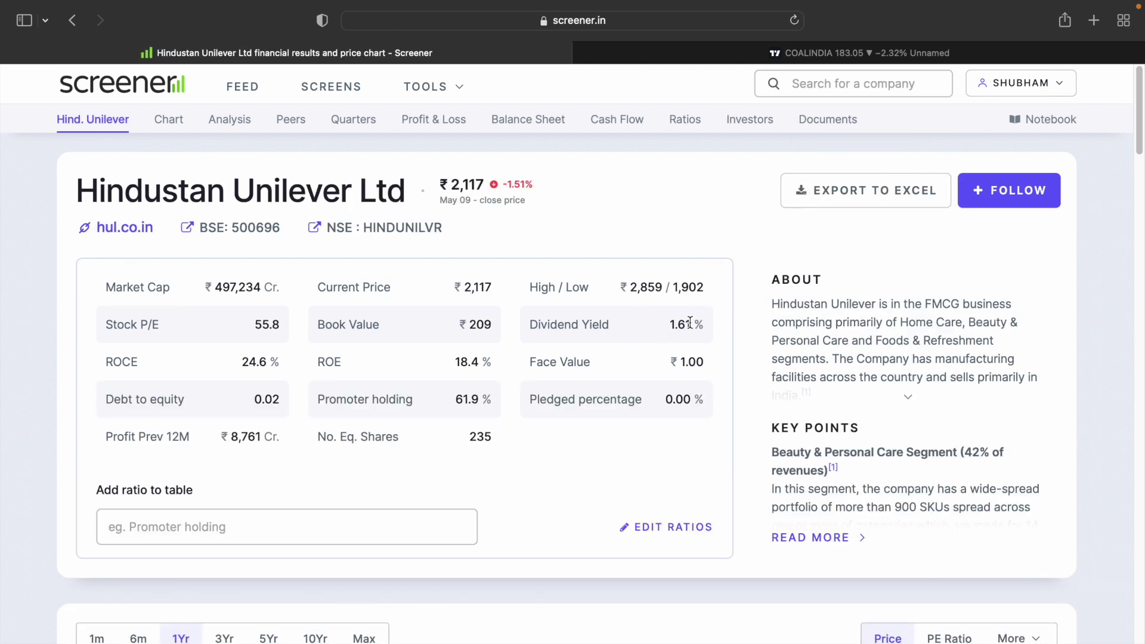
# Step: Examine Hindustan Unilever's ROCE, ROE, face value and debt to equity in the key ratio table
pyautogui.moveTo(101, 362); pyautogui.dragTo(286, 366)
pyautogui.click(284, 363)
pyautogui.moveTo(302, 359); pyautogui.dragTo(717, 368)
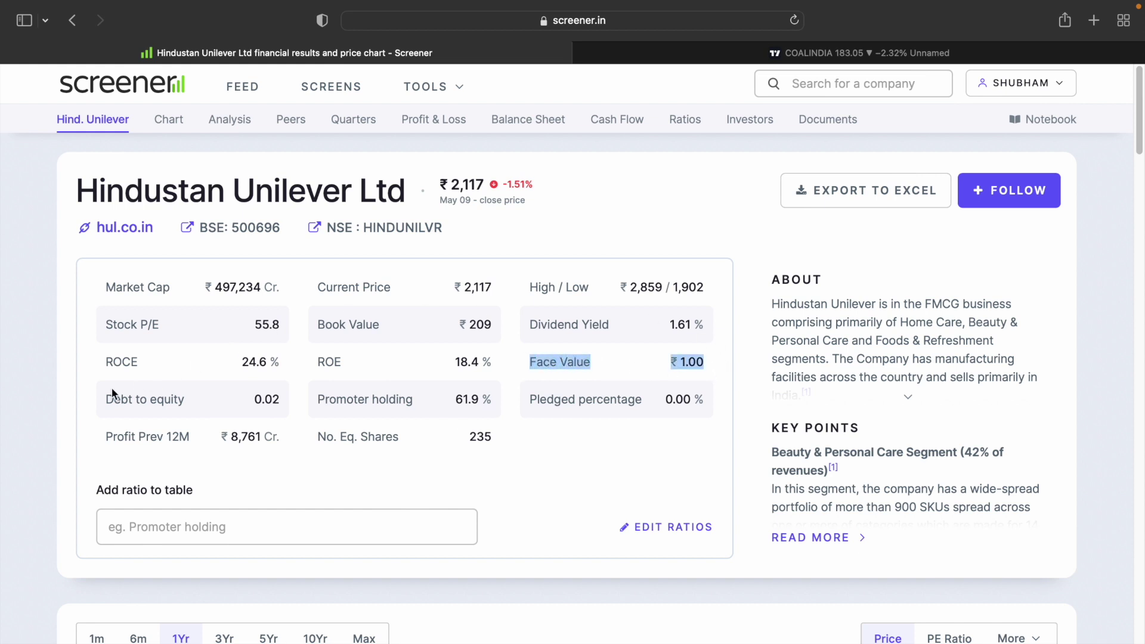
pyautogui.moveTo(92, 397); pyautogui.dragTo(280, 408)
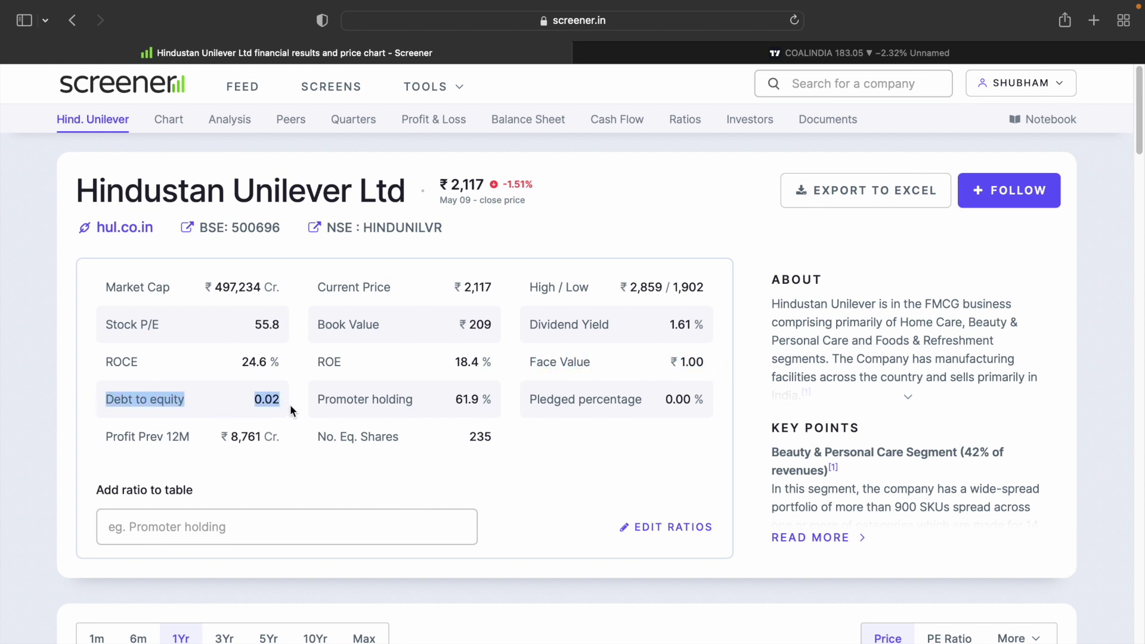
pyautogui.click(290, 405)
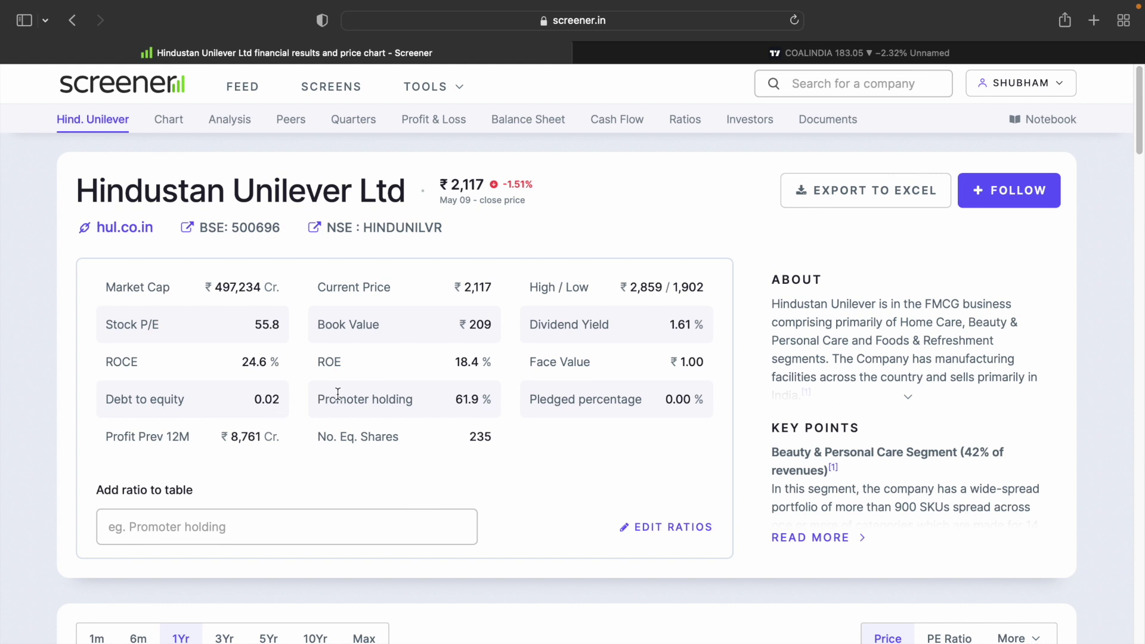
# Step: Examine Hindustan Unilever's promoter holding and pledged percentage
pyautogui.moveTo(319, 398); pyautogui.dragTo(496, 400)
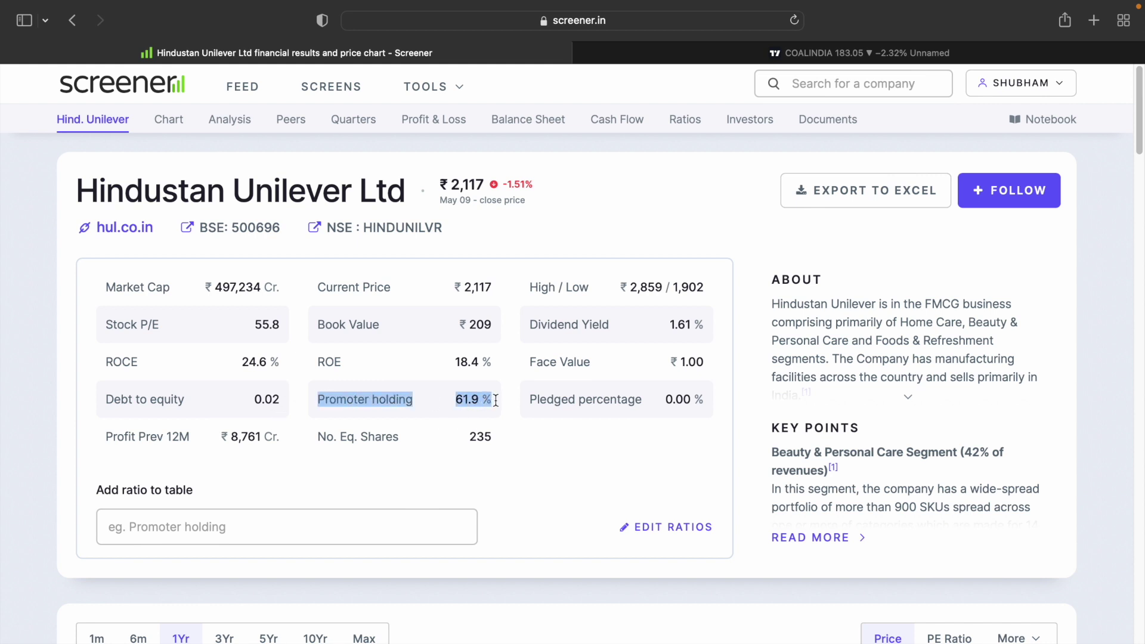
pyautogui.click(495, 398)
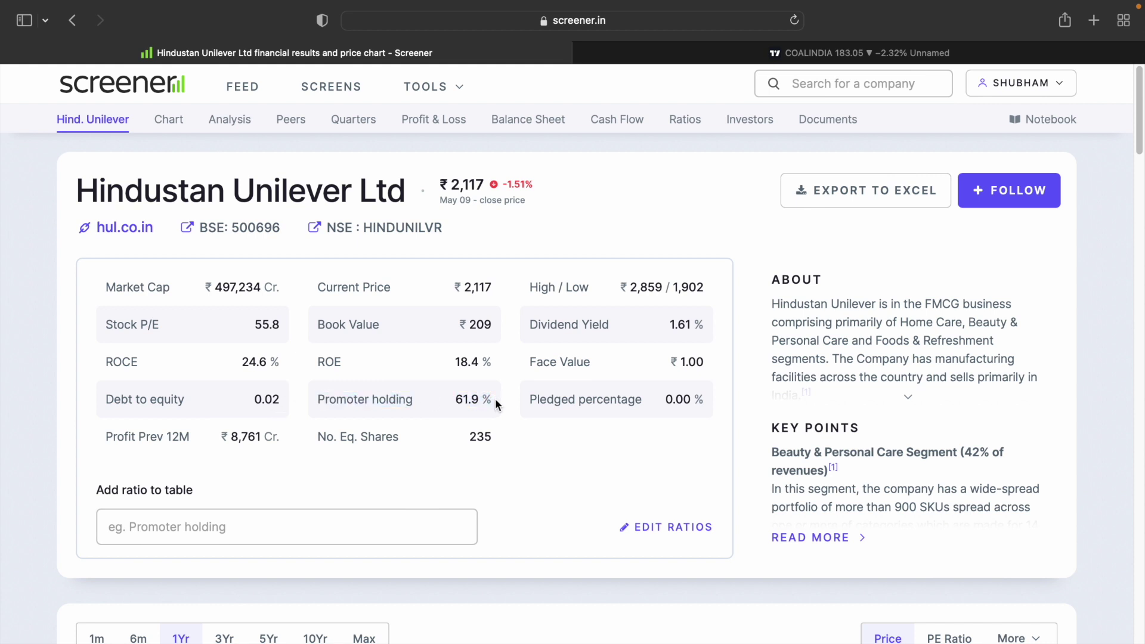
pyautogui.moveTo(526, 400); pyautogui.dragTo(714, 406)
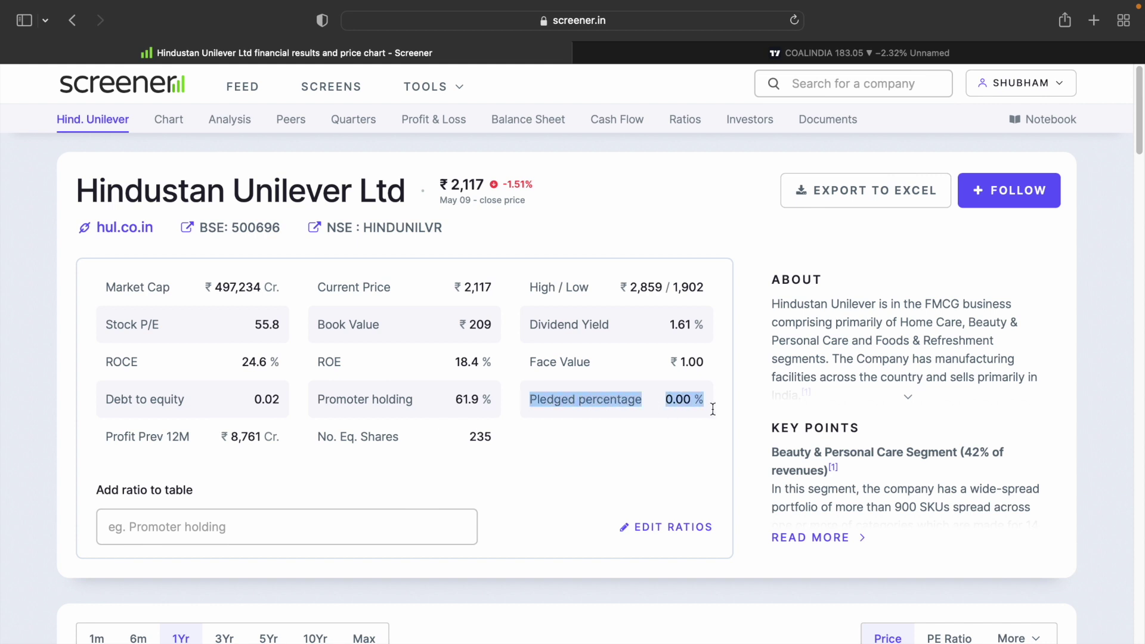
pyautogui.click(715, 405)
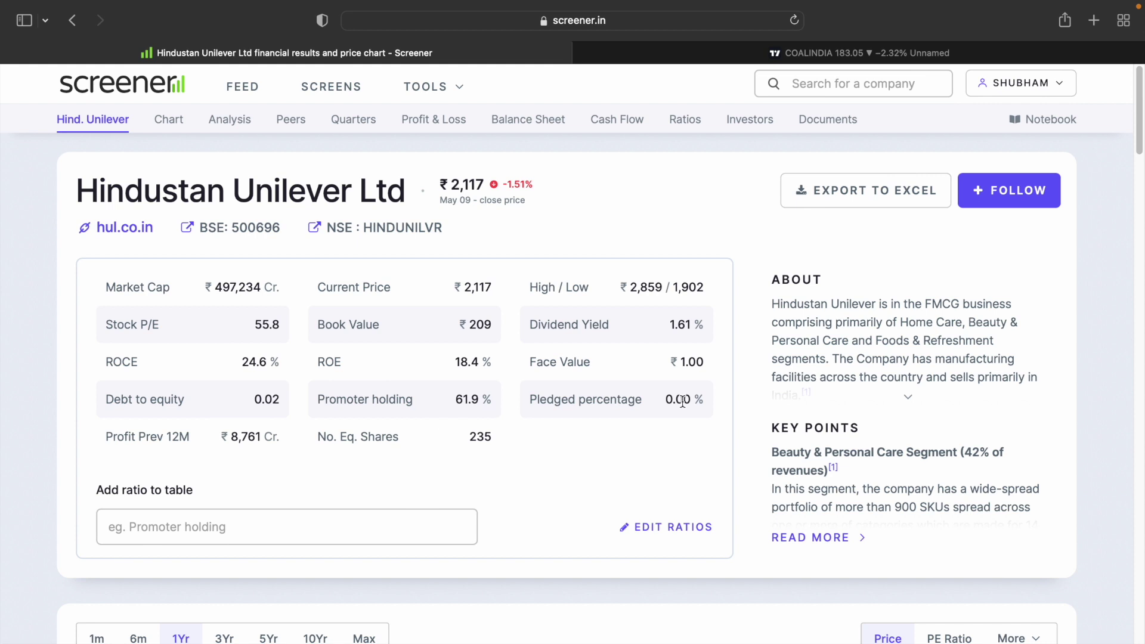
# Step: Examine Hindustan Unilever's previous 12-month profit and number of equity shares
pyautogui.moveTo(107, 437); pyautogui.dragTo(288, 441)
pyautogui.click(285, 439)
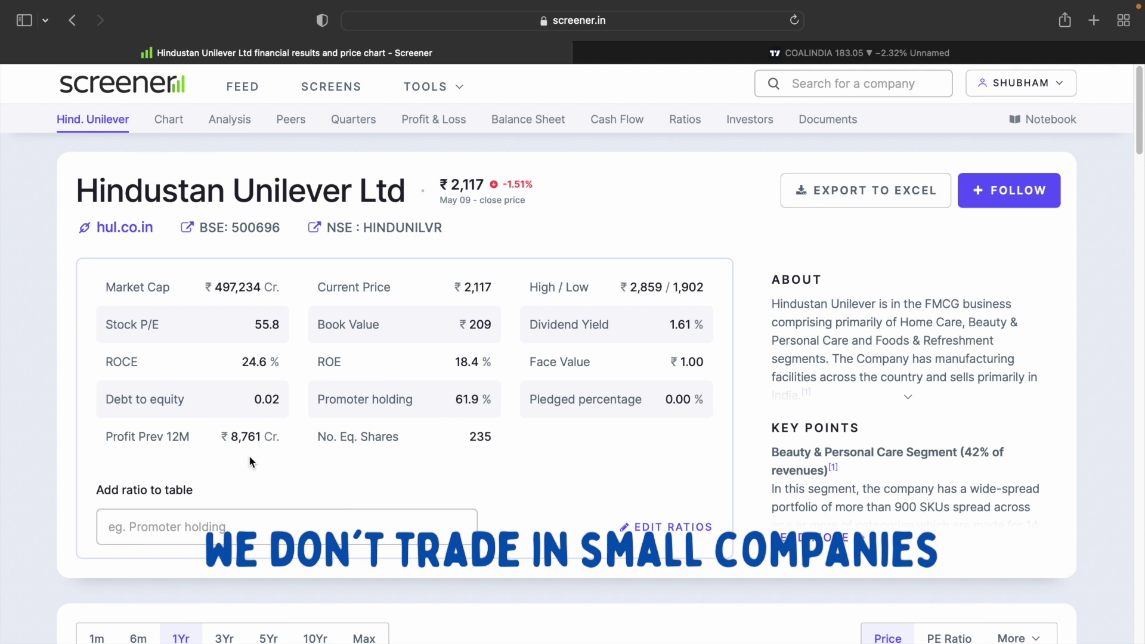
pyautogui.moveTo(318, 436); pyautogui.dragTo(495, 438)
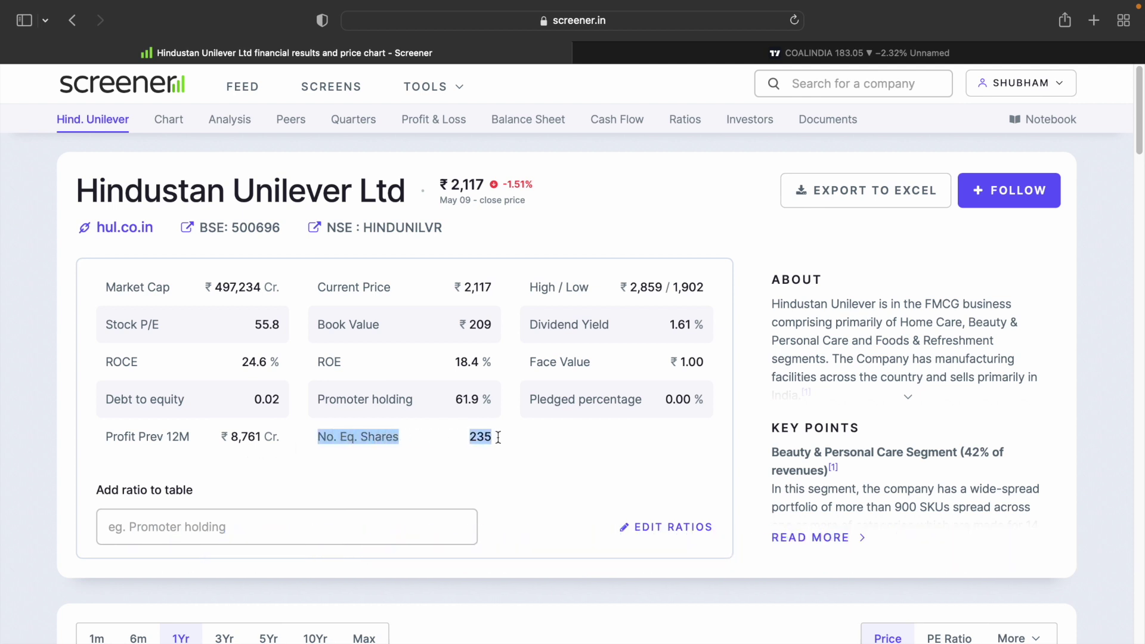
pyautogui.click(498, 437)
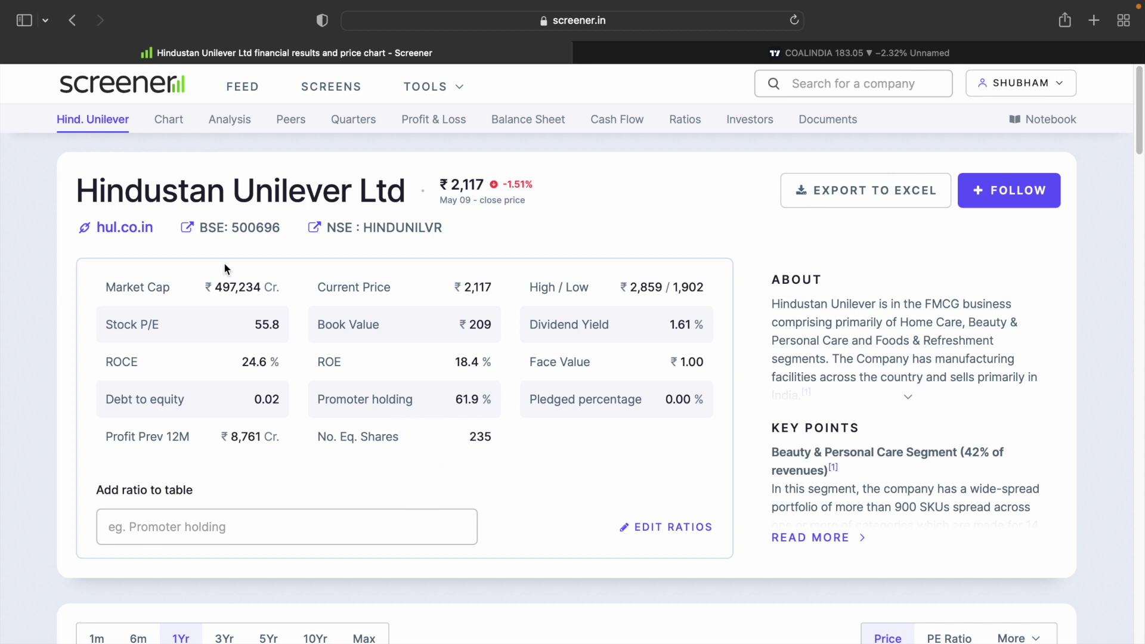
pyautogui.moveTo(495, 439); pyautogui.dragTo(507, 438)
# Step: Review Hindustan Unilever's price chart, pros and cons, and peer comparison table
pyautogui.scroll(-5, 507, 441)
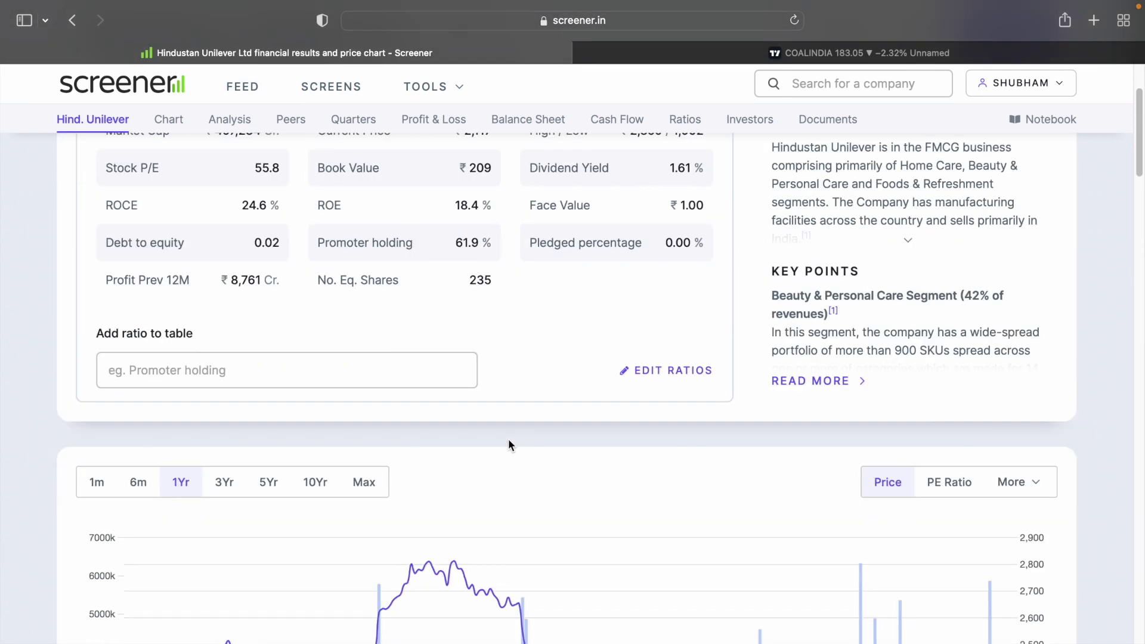
pyautogui.scroll(-2, 509, 445)
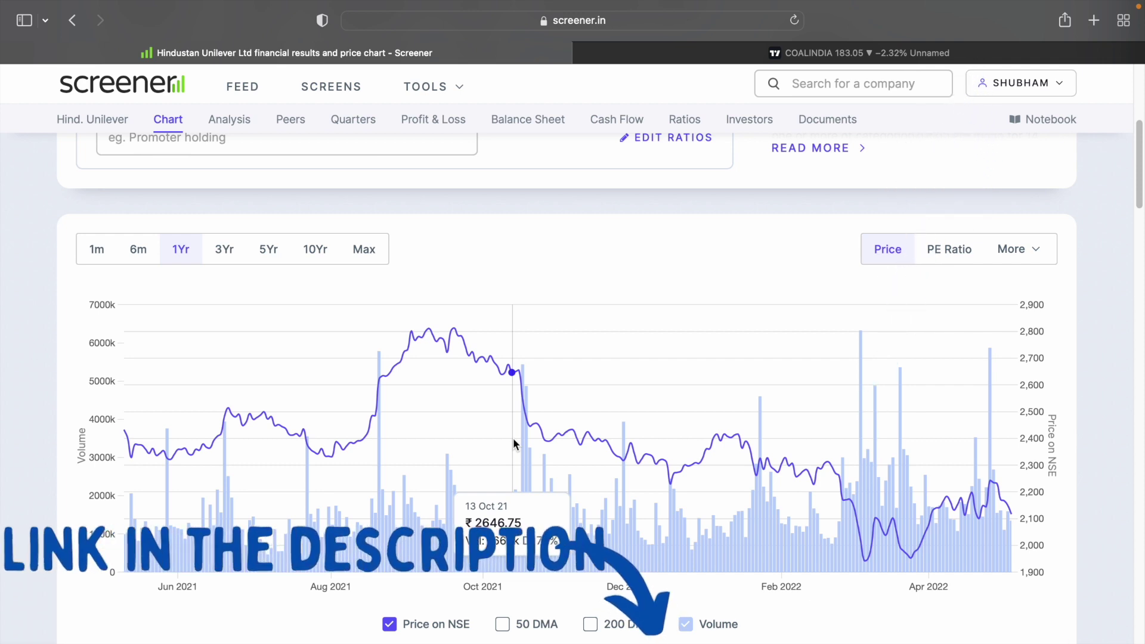
pyautogui.scroll(-5, 514, 439)
pyautogui.scroll(-1, 514, 444)
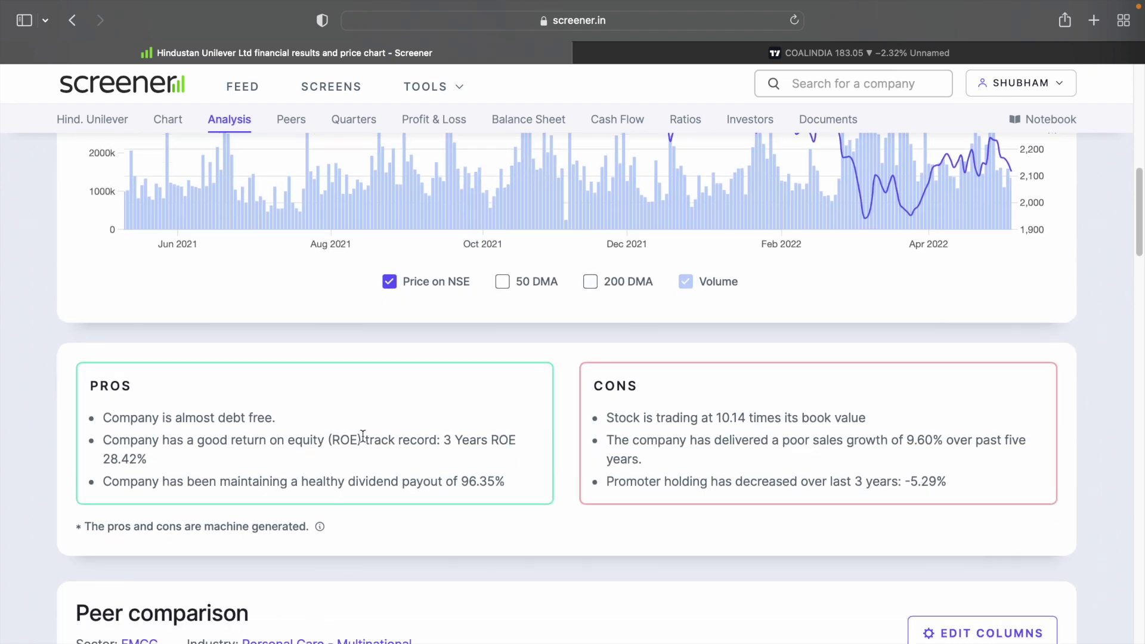
pyautogui.scroll(-3, 591, 440)
pyautogui.scroll(-3, 594, 440)
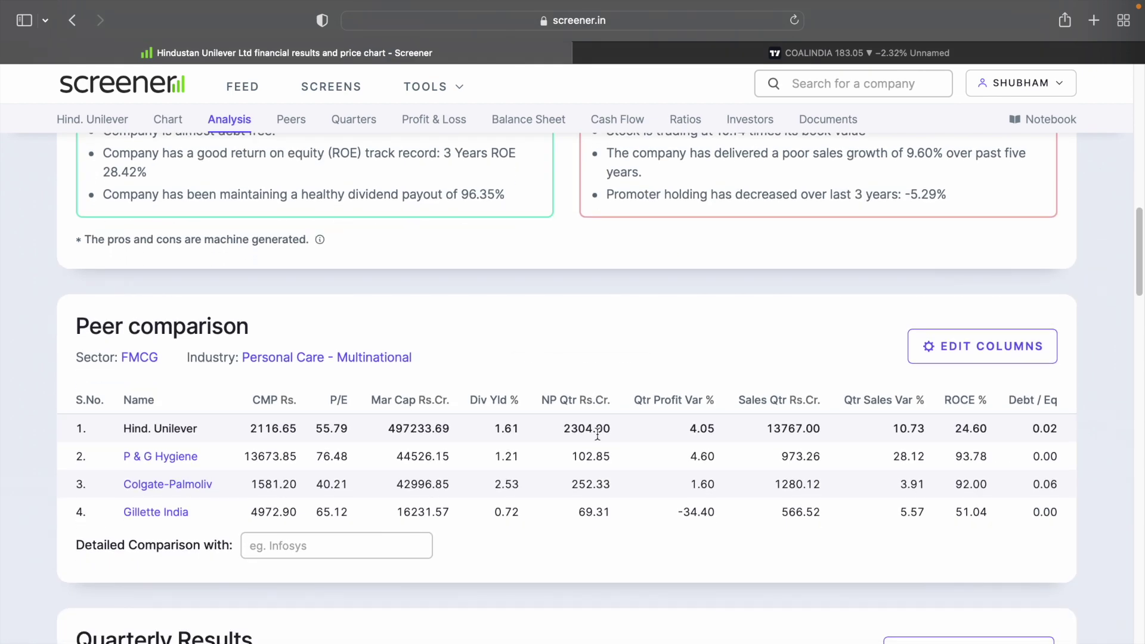
# Step: Review Hindustan Unilever's quarterly results against its annual profit and loss table
pyautogui.scroll(-1, 215, 340)
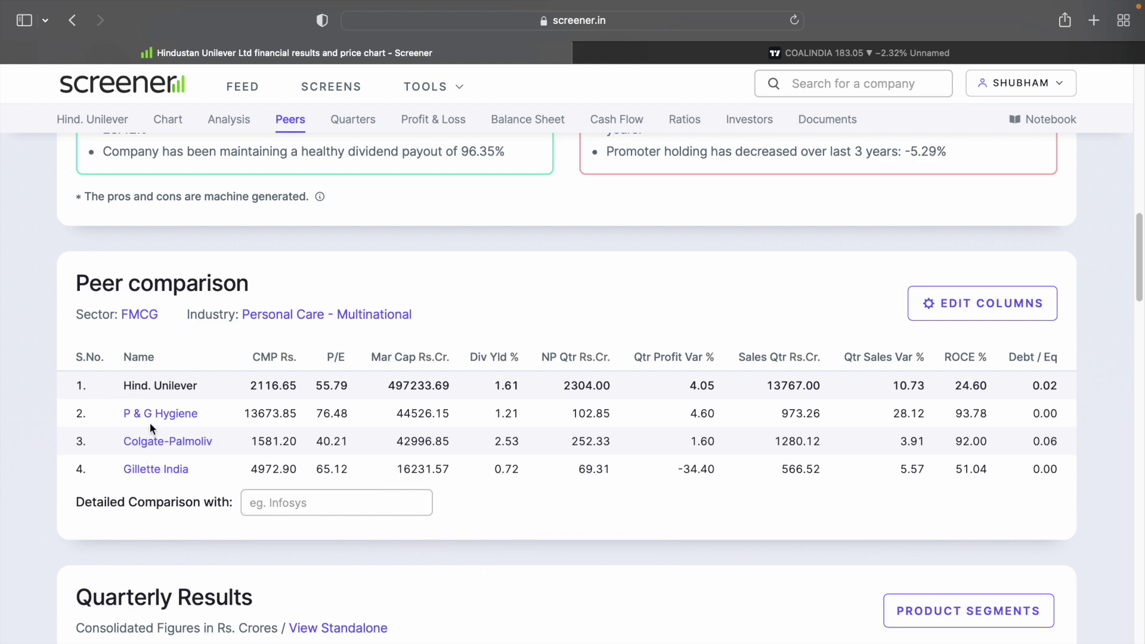
pyautogui.scroll(-2, 146, 402)
pyautogui.scroll(-10, 145, 399)
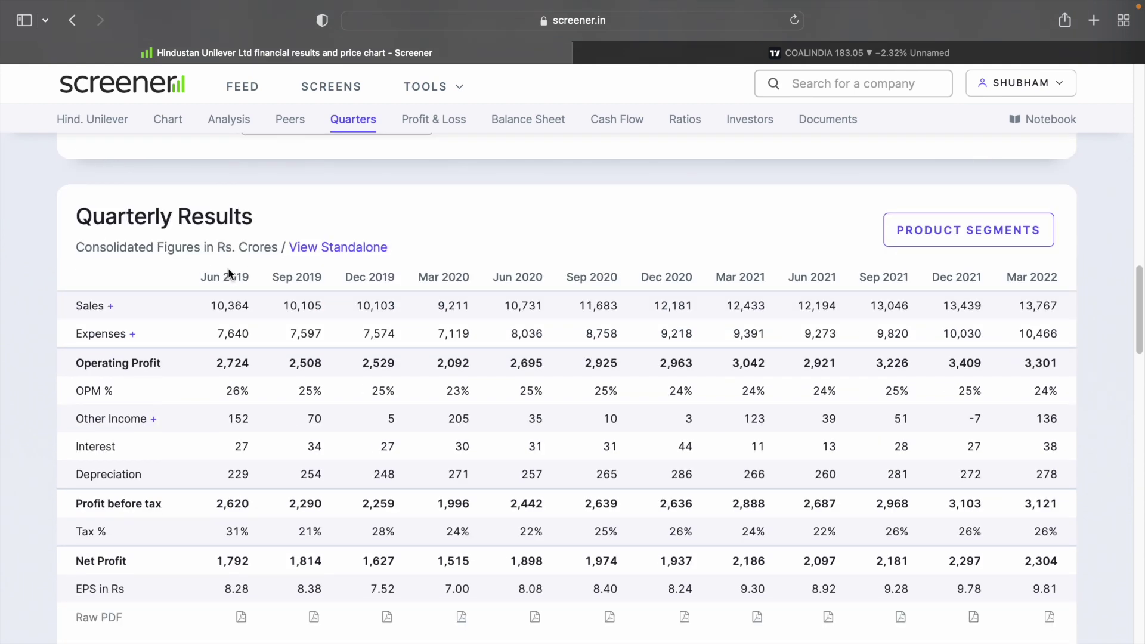
pyautogui.scroll(-13, 146, 396)
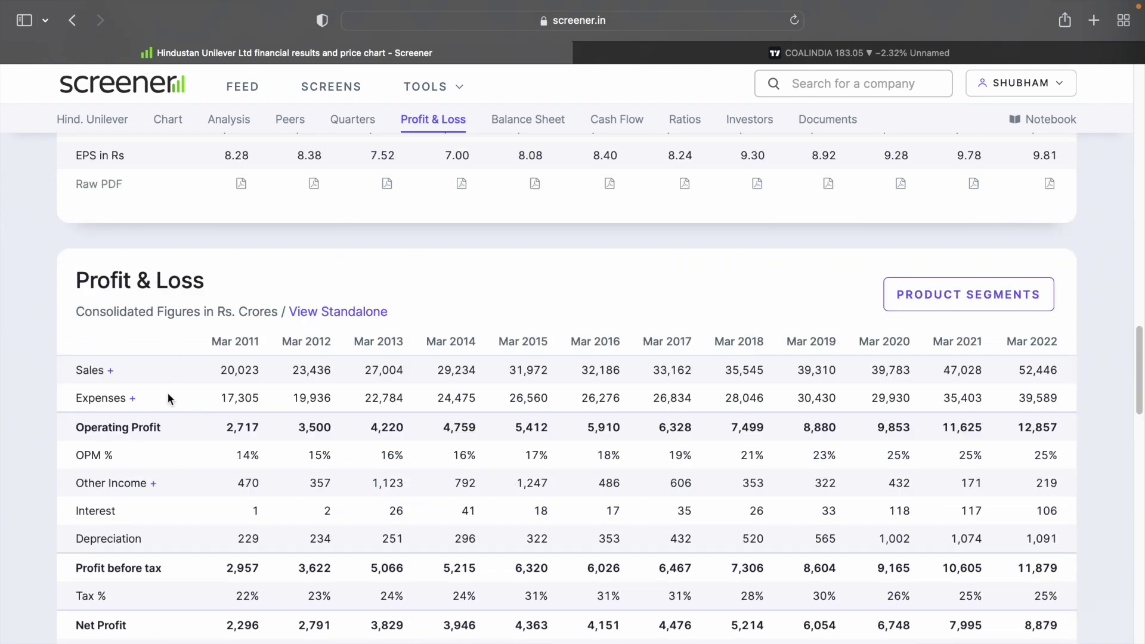
pyautogui.scroll(13, 169, 397)
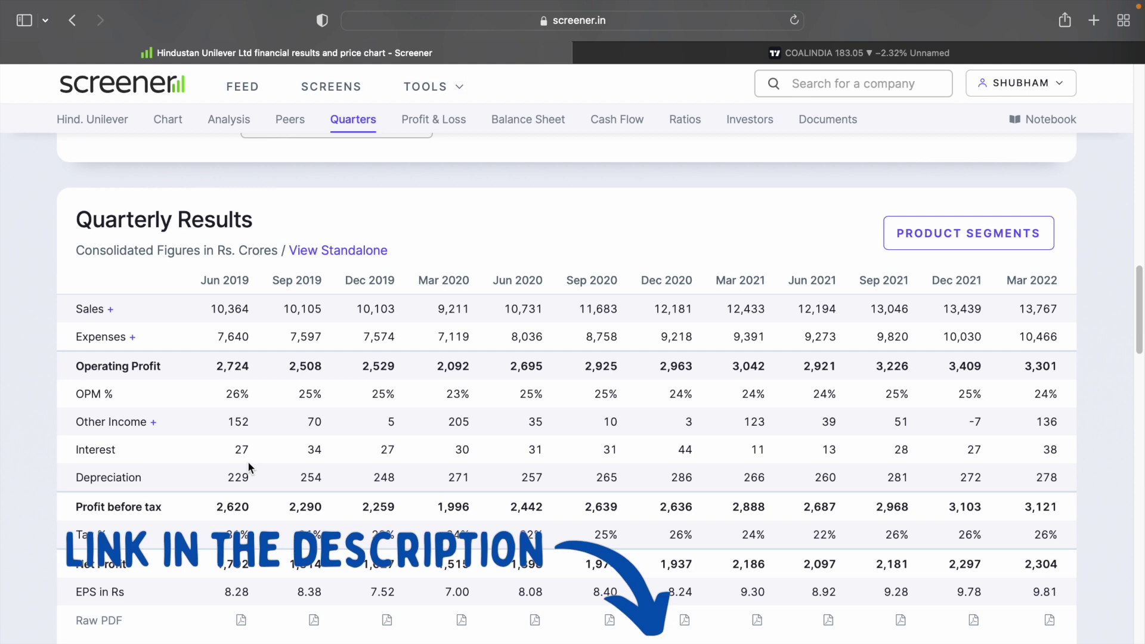
pyautogui.scroll(-17, 256, 457)
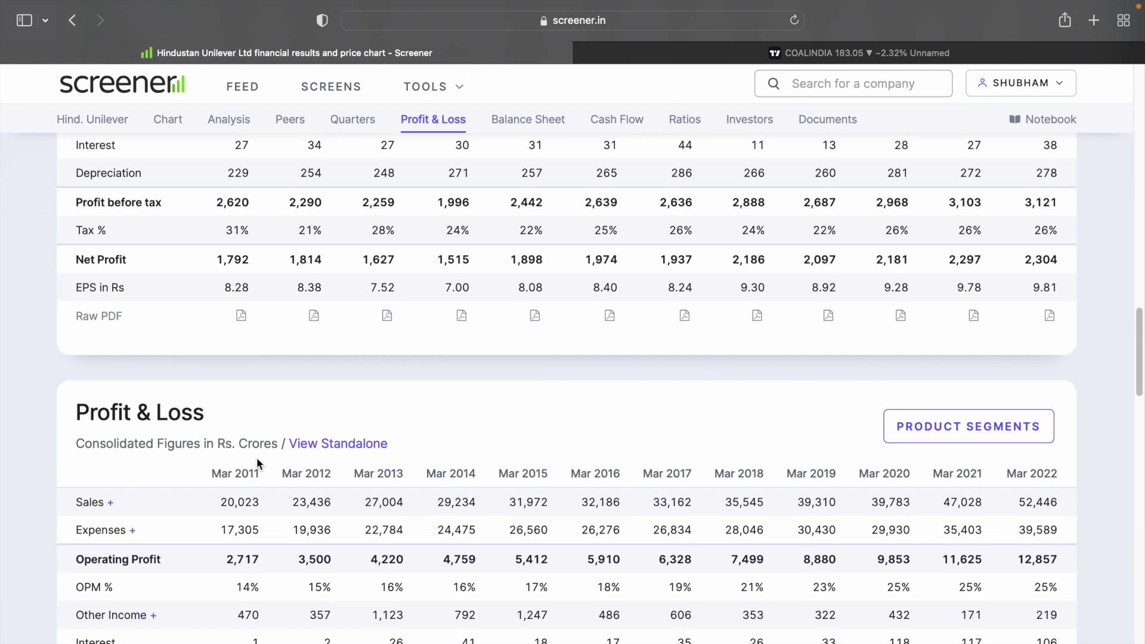
# Step: Examine the Mar 2022 CWIP figure in Hindustan Unilever's balance sheet
pyautogui.scroll(-18, 256, 457)
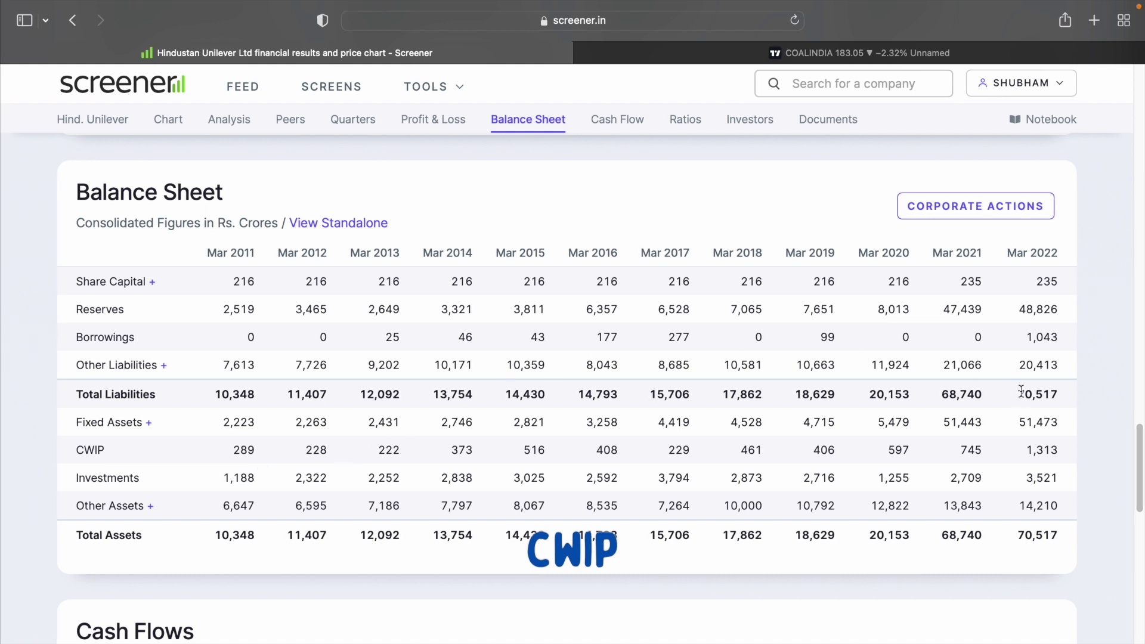
pyautogui.moveTo(1021, 448); pyautogui.dragTo(1063, 454)
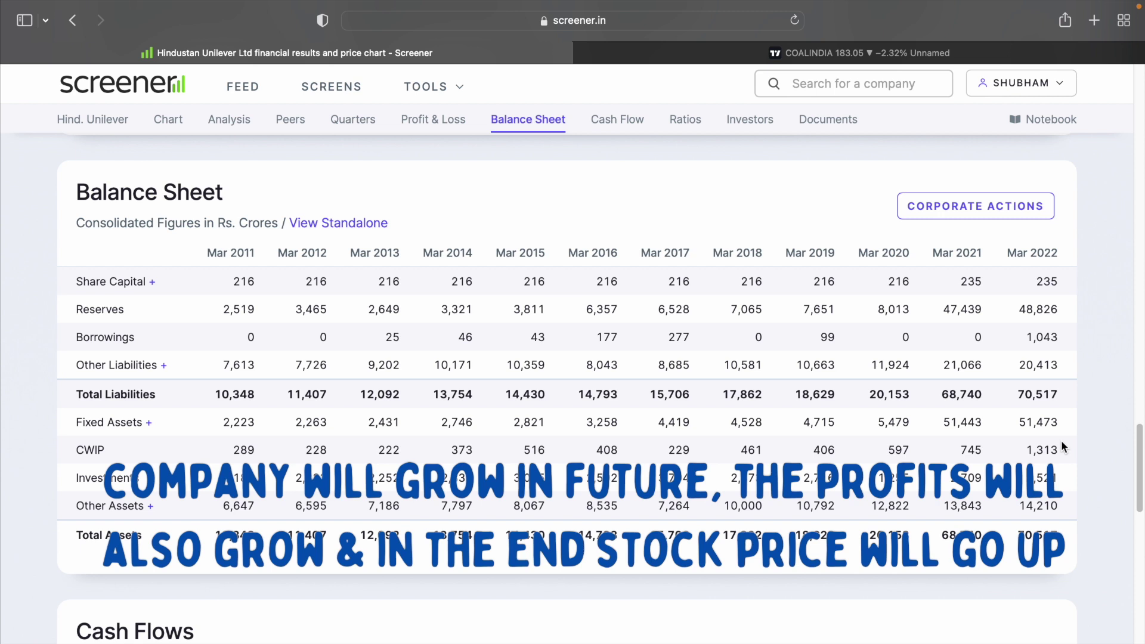
pyautogui.moveTo(1024, 450); pyautogui.dragTo(1059, 450)
pyautogui.click(1061, 455)
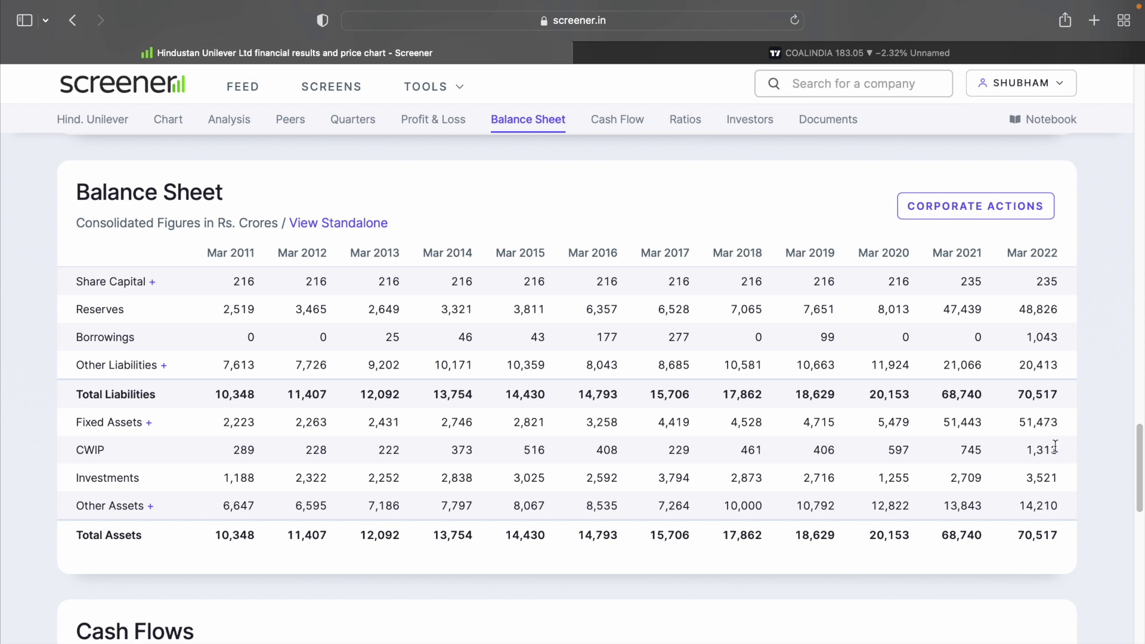
pyautogui.moveTo(1022, 451); pyautogui.dragTo(1067, 449)
pyautogui.click(1067, 449)
# Step: Examine Hindustan Unilever's cash from operating activity for Mar 2022 in the cash flow table
pyautogui.scroll(-6, 1067, 449)
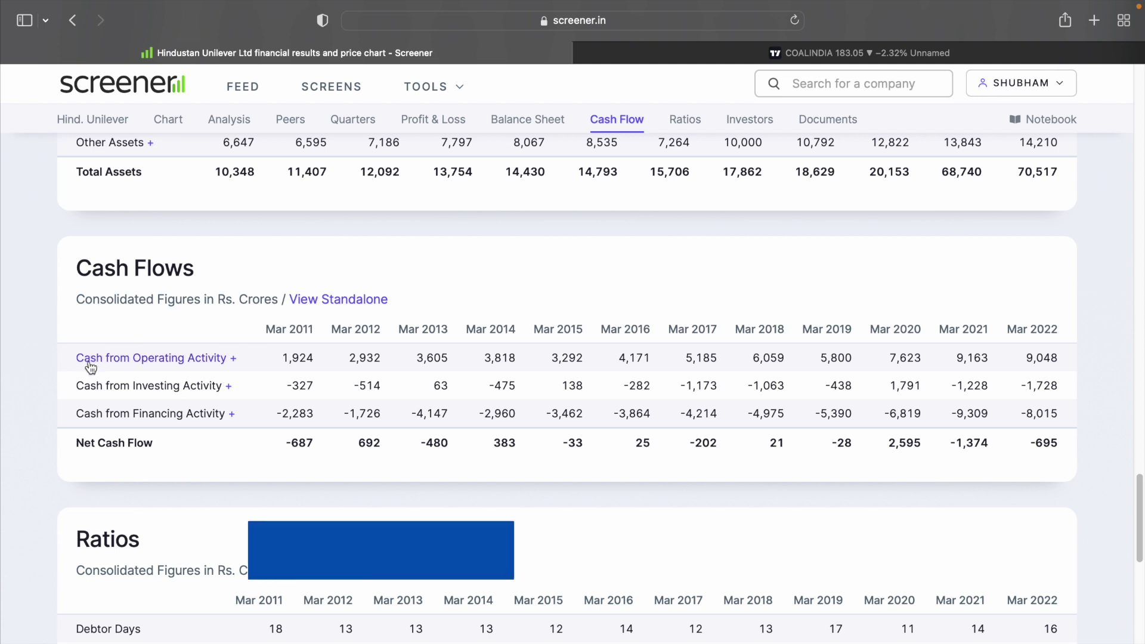
pyautogui.doubleClick(1070, 358)
pyautogui.click(1070, 358)
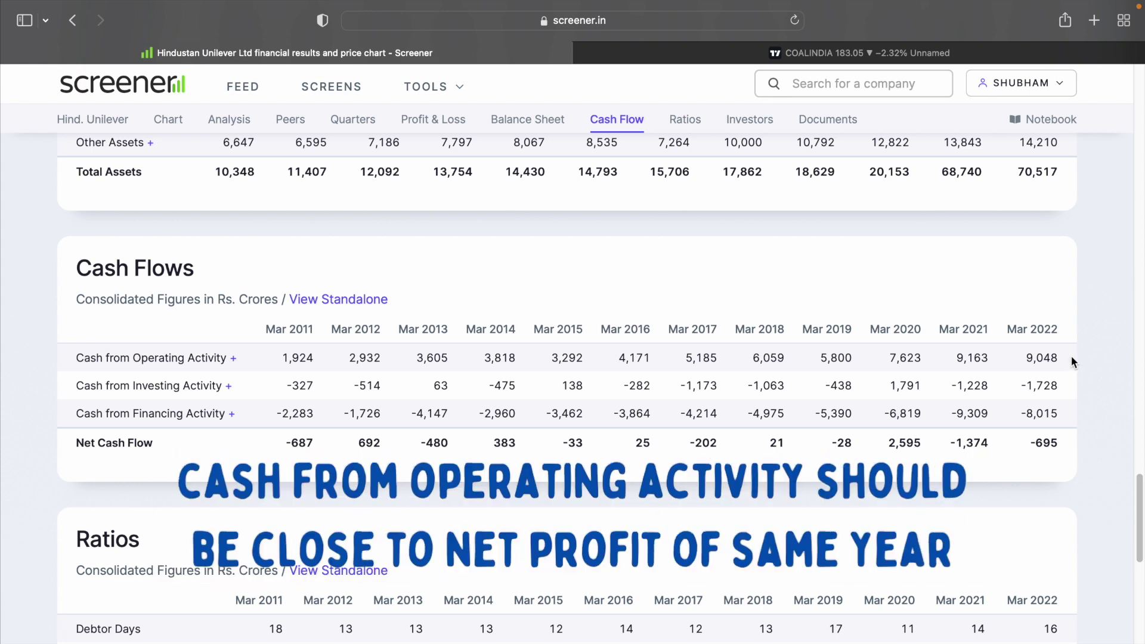
pyautogui.doubleClick(1066, 353)
pyautogui.click(1064, 356)
# Step: Check Hindustan Unilever's Mar 2022 net profit in the annual profit and loss table for comparison with operating cash flow
pyautogui.scroll(10, 1069, 358)
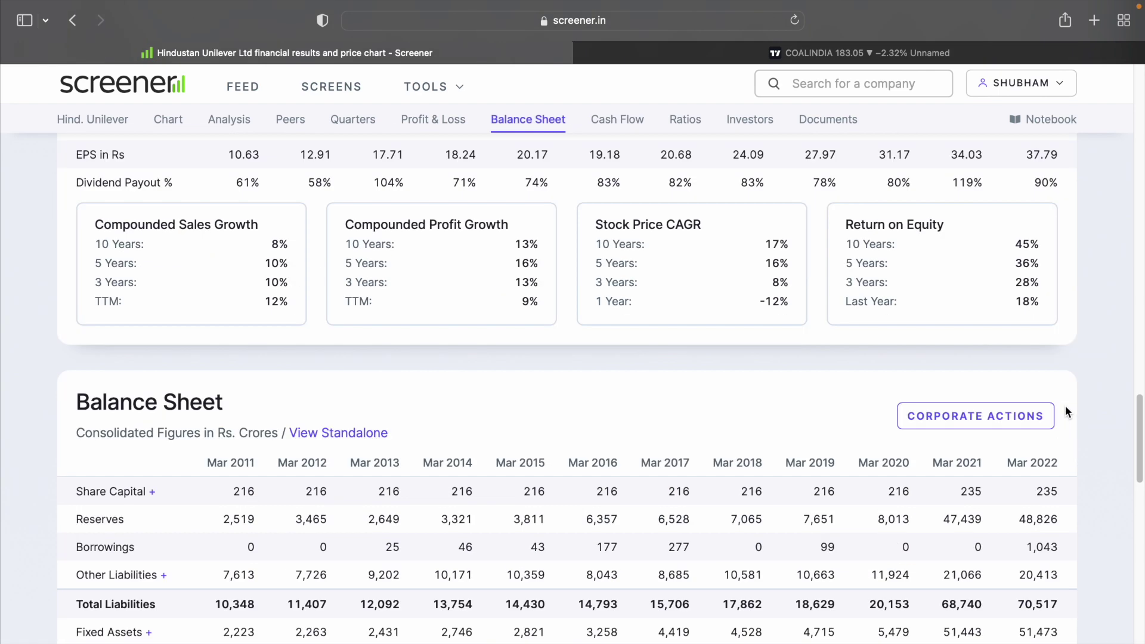
pyautogui.scroll(6, 1066, 408)
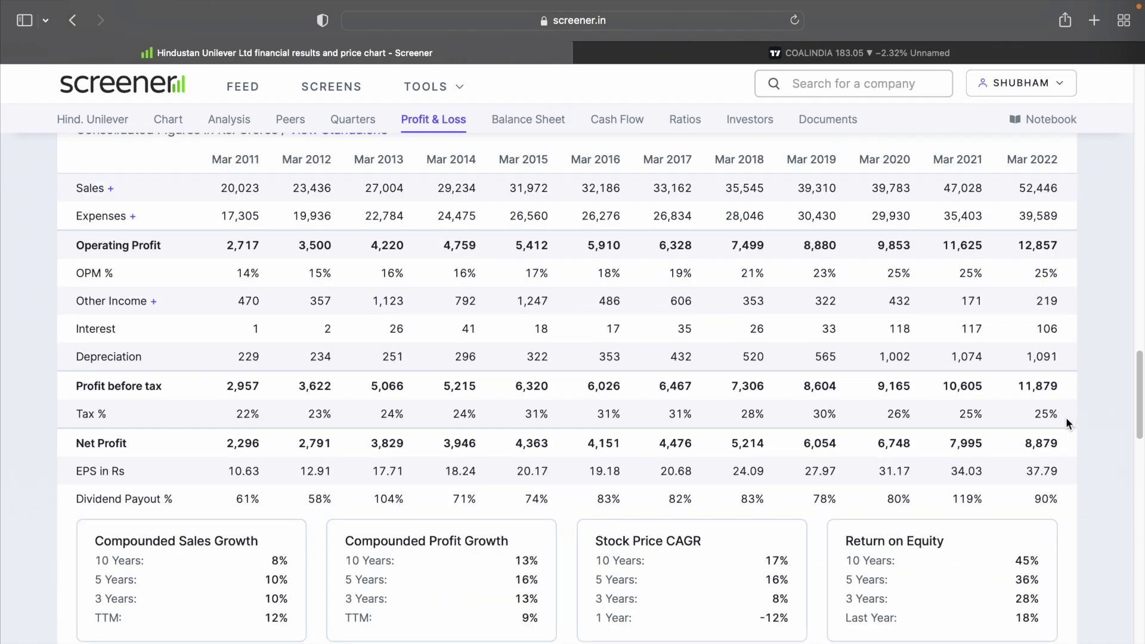
pyautogui.scroll(1, 1068, 406)
pyautogui.moveTo(1007, 190); pyautogui.dragTo(1067, 190)
pyautogui.click(1069, 197)
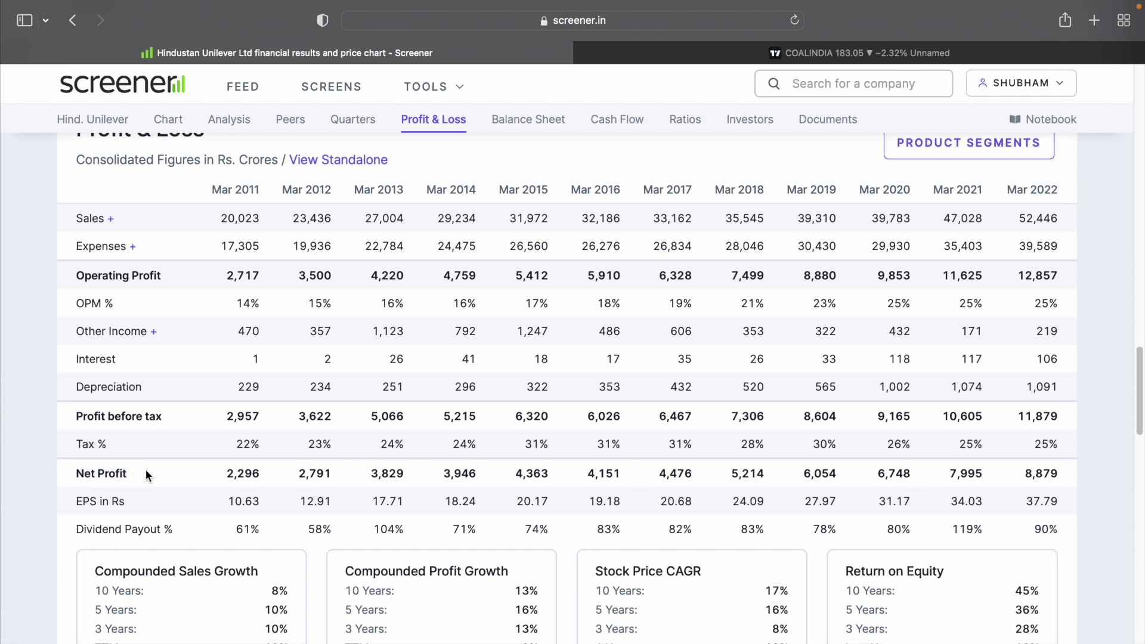
pyautogui.moveTo(1021, 474); pyautogui.dragTo(1066, 474)
pyautogui.click(1068, 479)
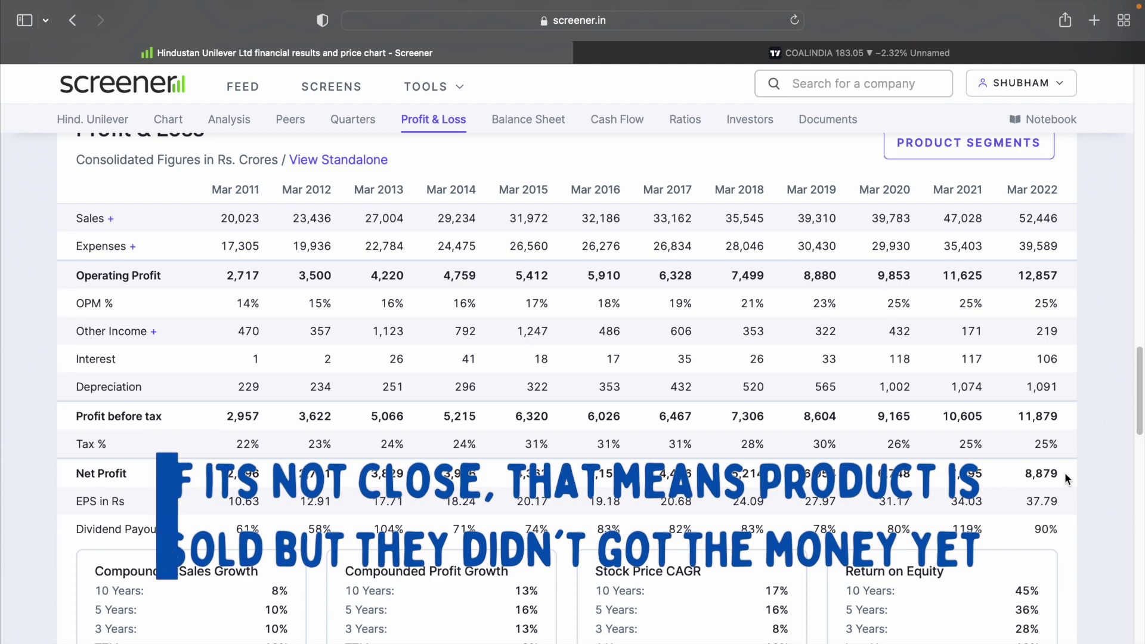
# Step: Review Hindustan Unilever's cash flows, yearly ratios and shareholding pattern
pyautogui.scroll(-8, 1067, 479)
pyautogui.scroll(-6, 1066, 474)
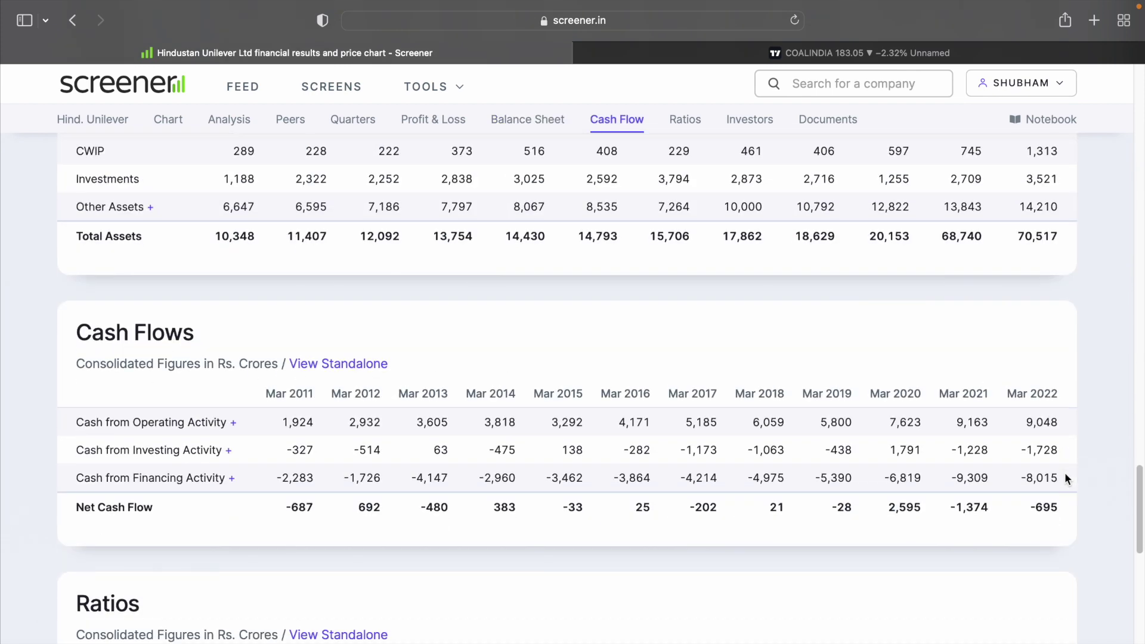
pyautogui.scroll(-4, 1065, 475)
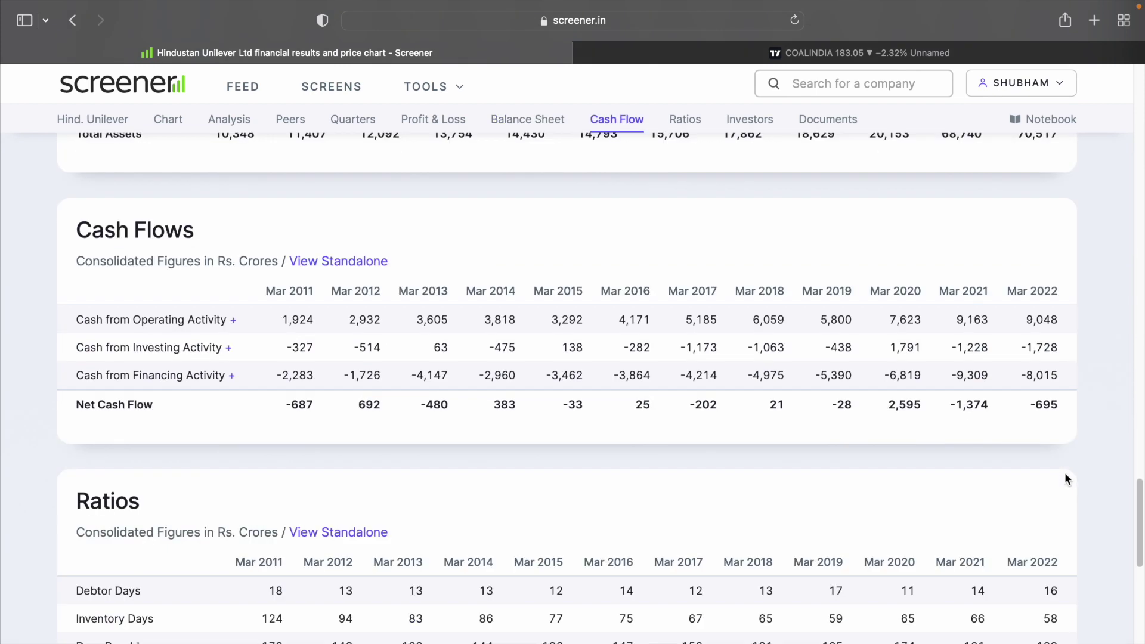
pyautogui.scroll(-2, 1065, 475)
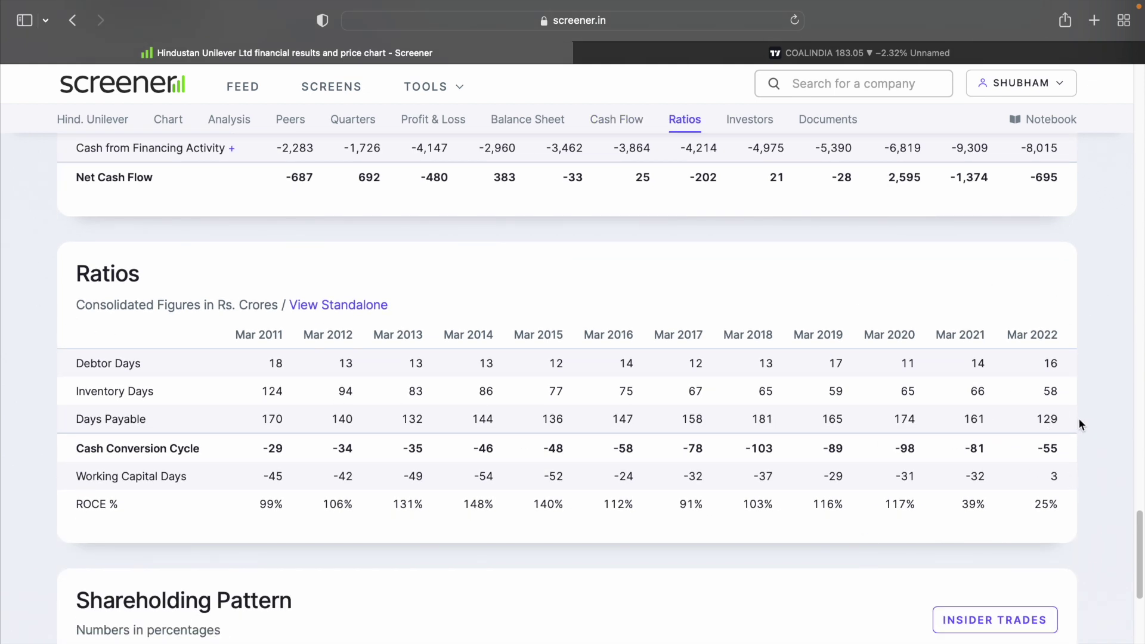
pyautogui.scroll(-5, 1094, 419)
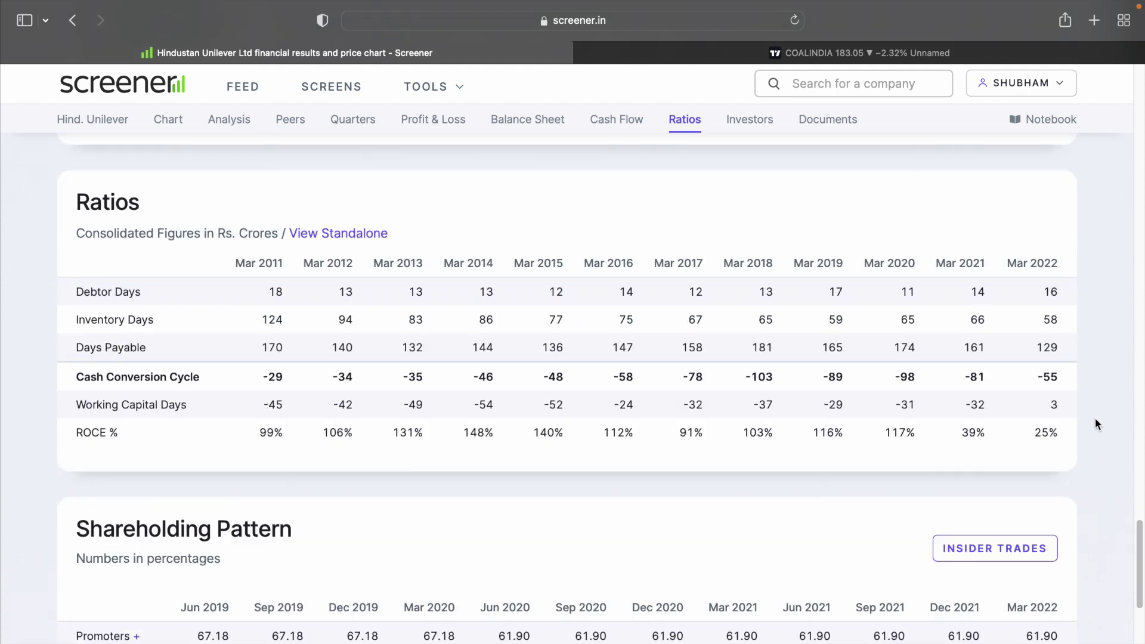
pyautogui.scroll(-4, 1079, 303)
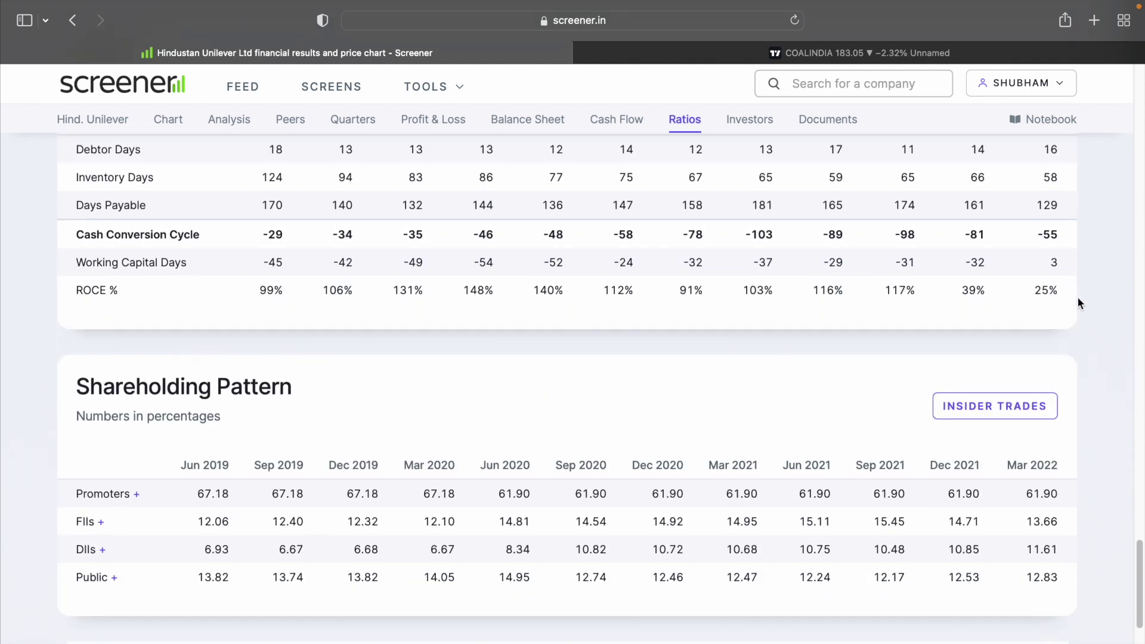
pyautogui.scroll(-1, 1089, 347)
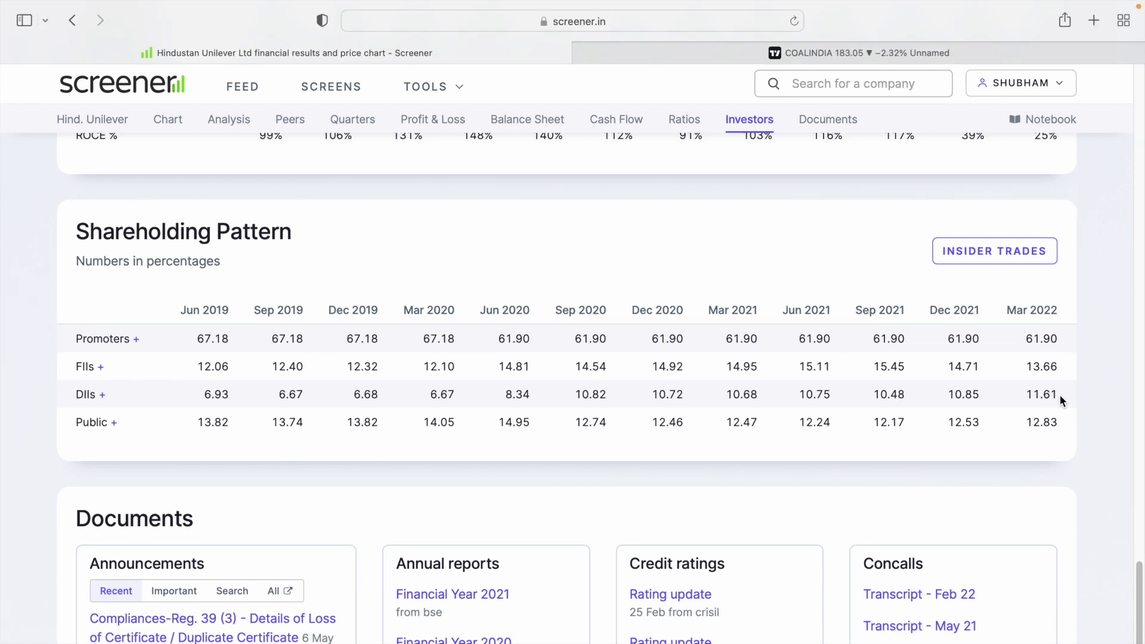
# Step: Create a new stock screen and enter the query condition Return on capital employed > 15
pyautogui.click(333, 90)
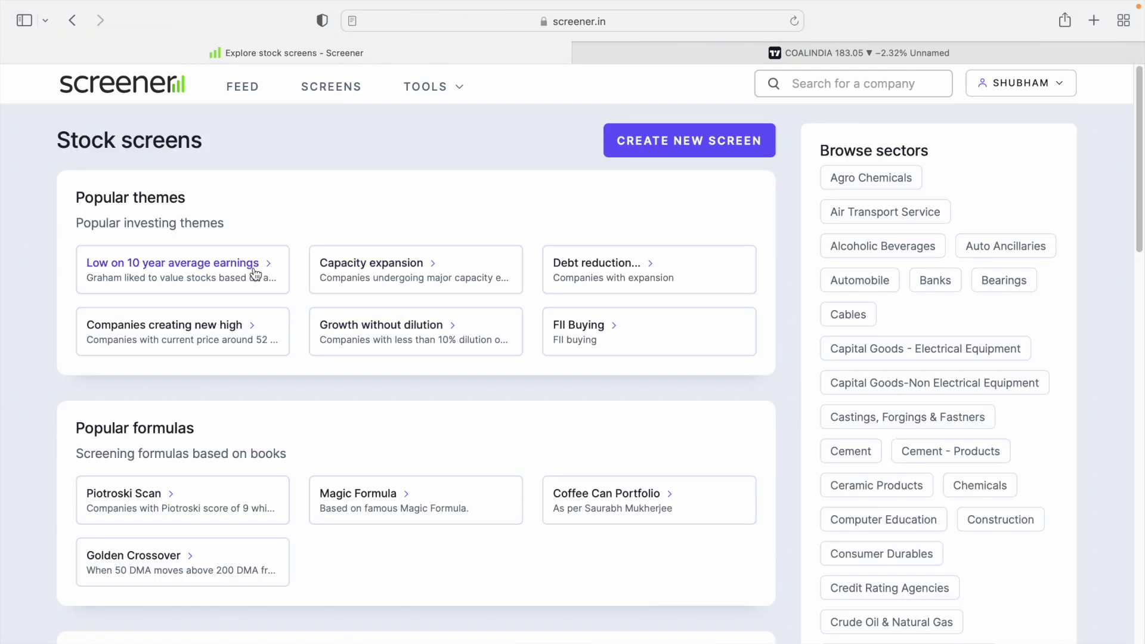
pyautogui.click(683, 152)
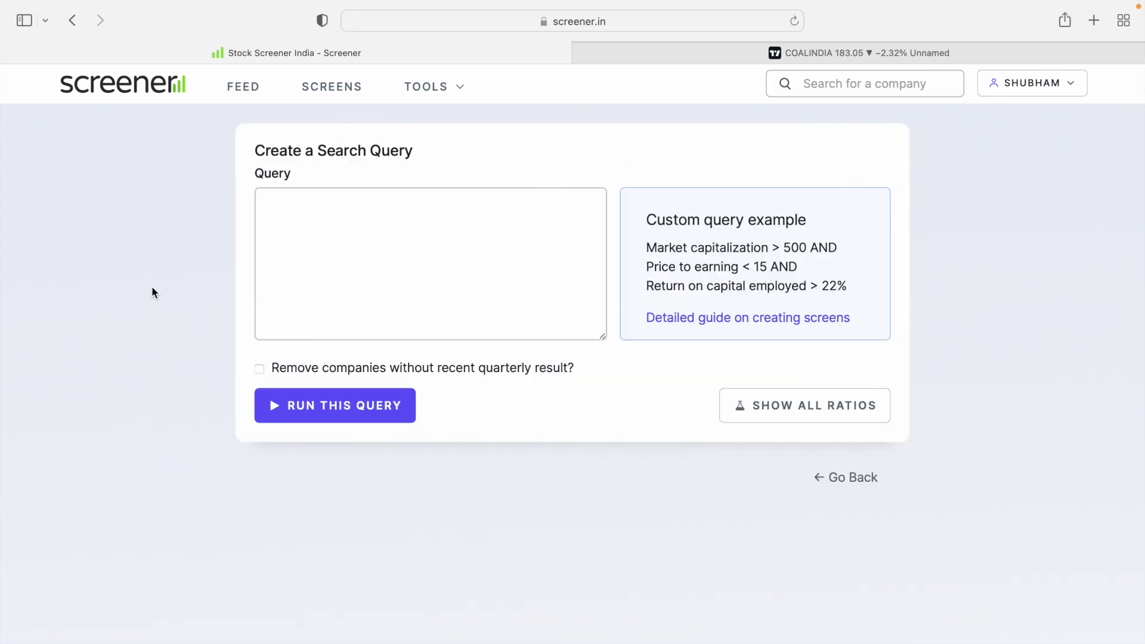
pyautogui.click(278, 201)
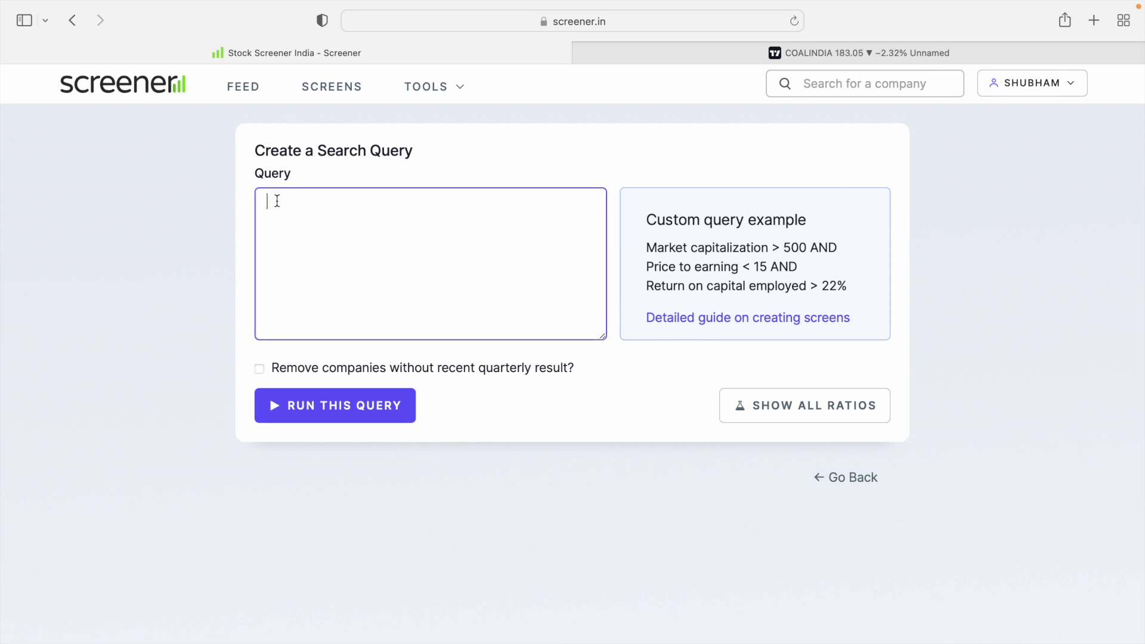
pyautogui.write('roce')
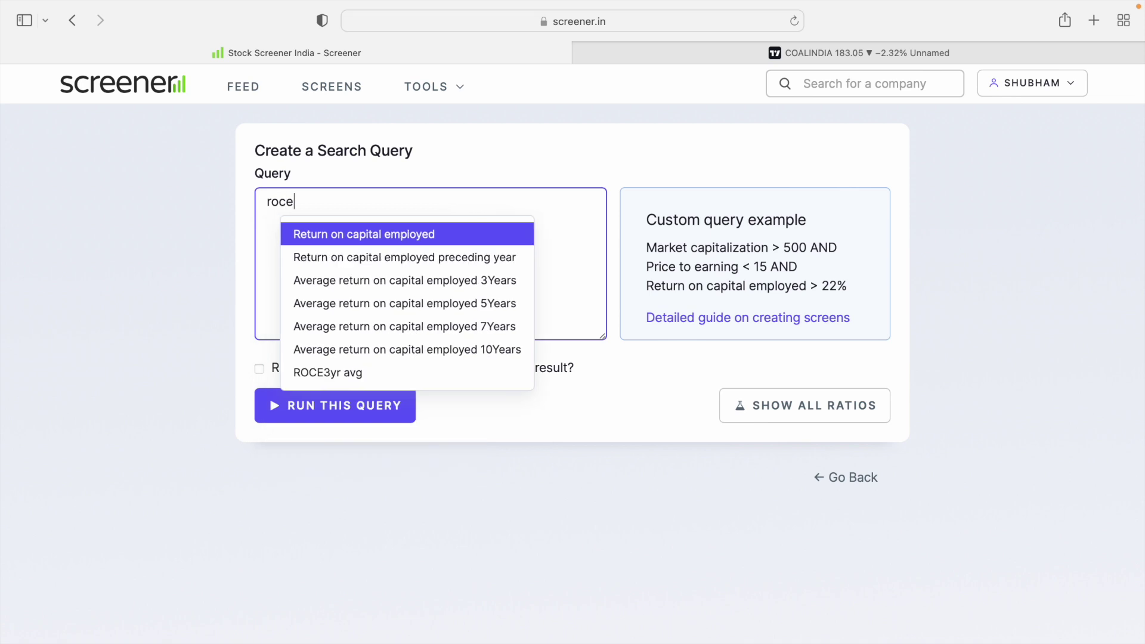
pyautogui.press('Return')
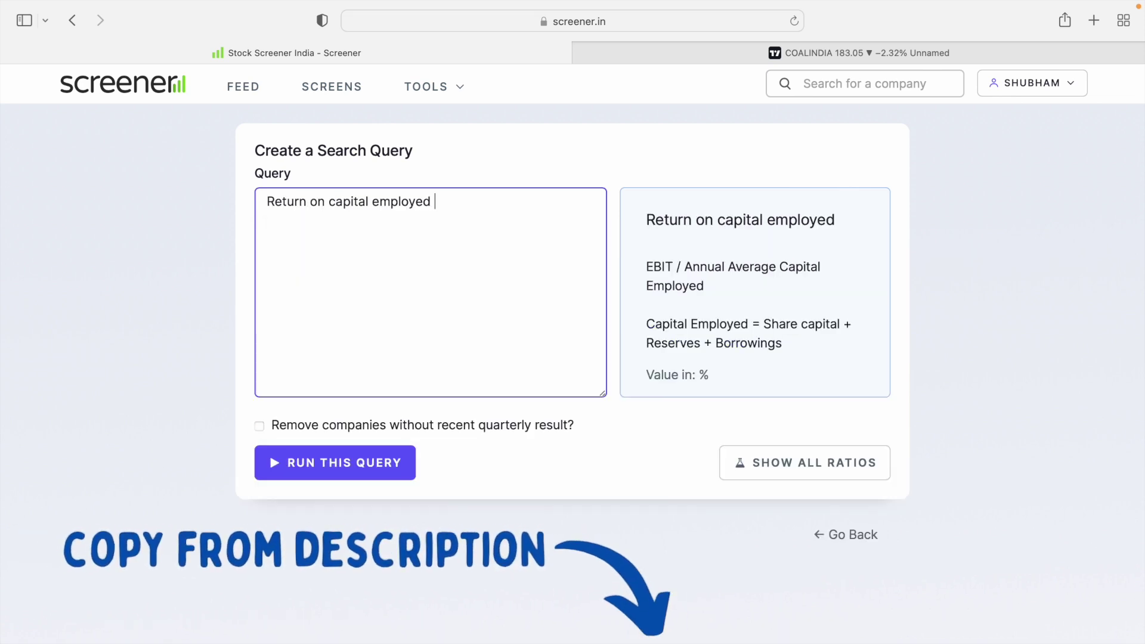
pyautogui.write('>')
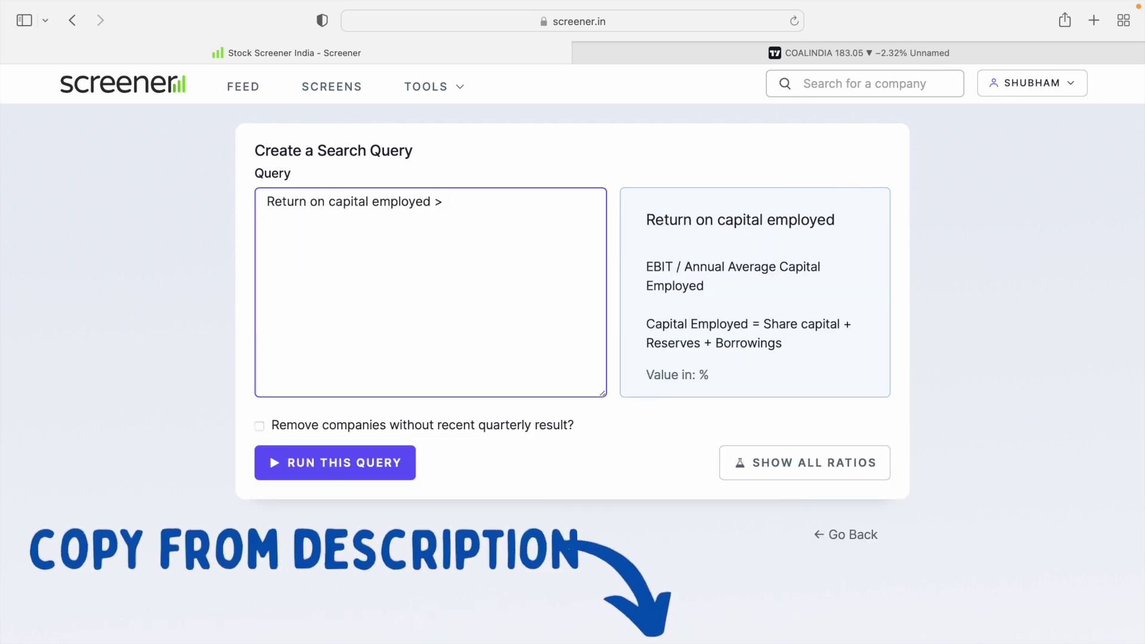
pyautogui.write(' 15')
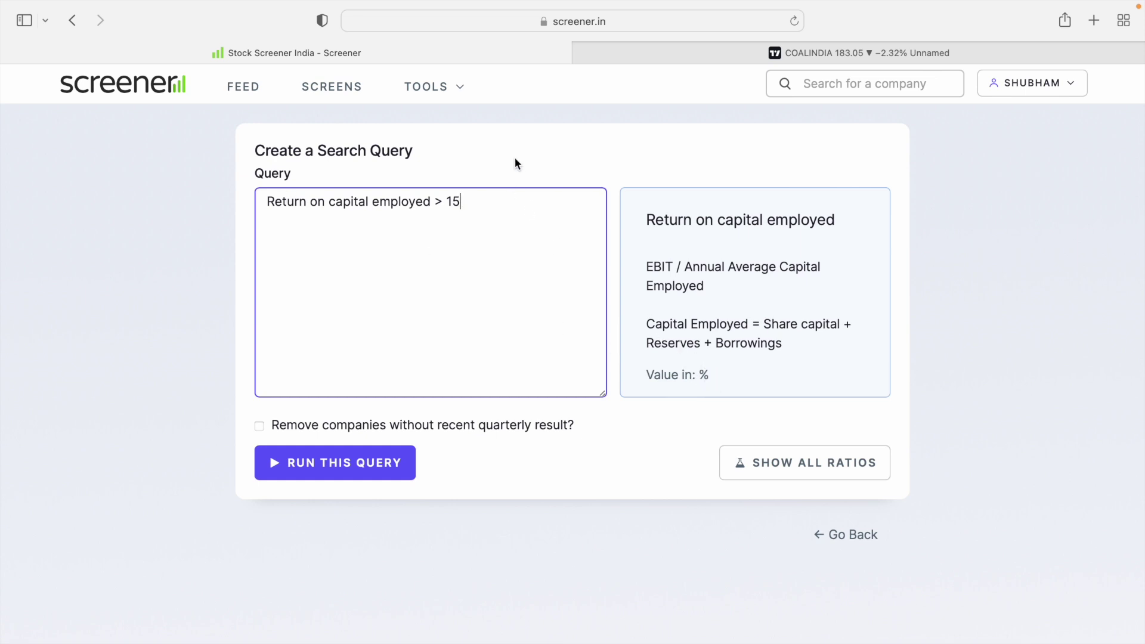
# Step: Extend the query using AND with the condition Debt to equity < 0.5, ending that line with another AND
pyautogui.write('an')
pyautogui.press('Return')
pyautogui.write('debt')
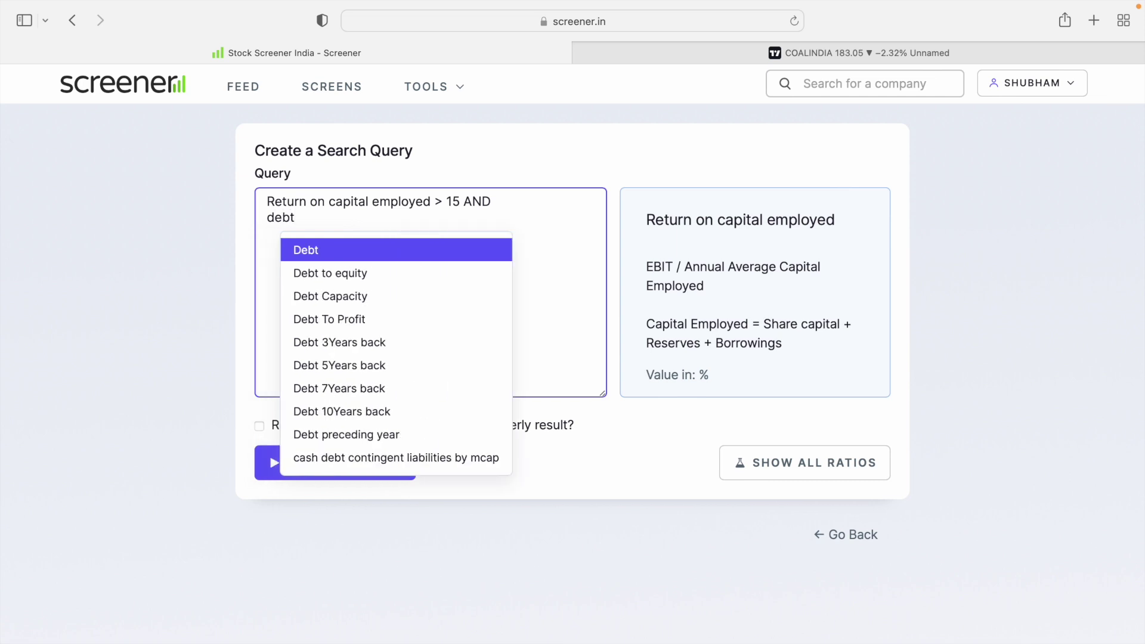
pyautogui.press('Down')
pyautogui.press('Return')
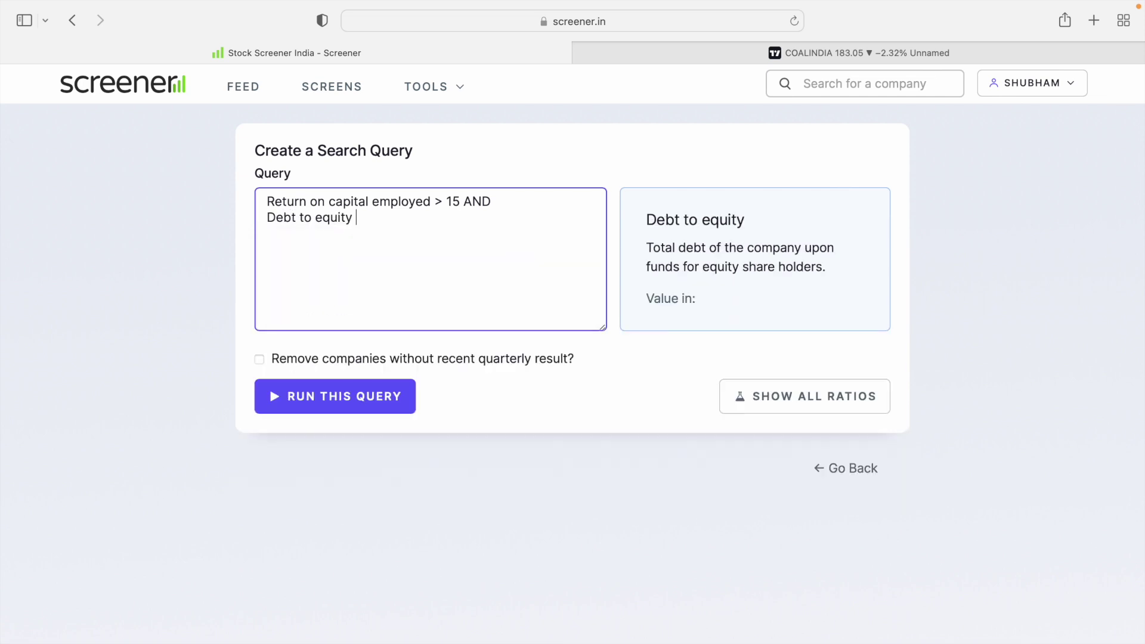
pyautogui.write('< 0.5 AND')
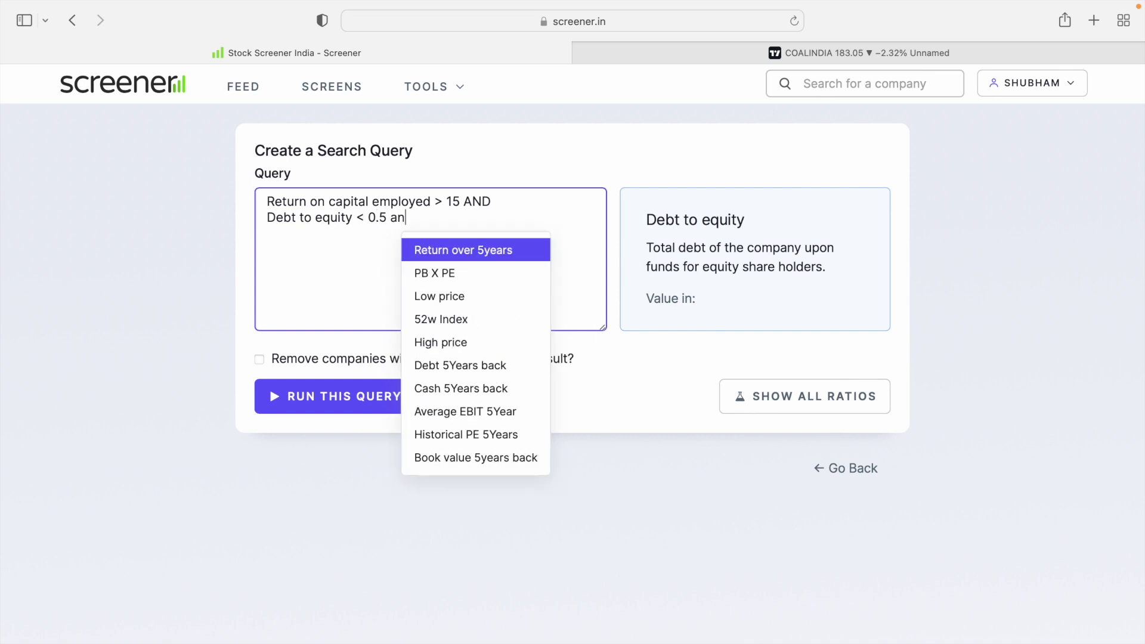
pyautogui.press('Return')
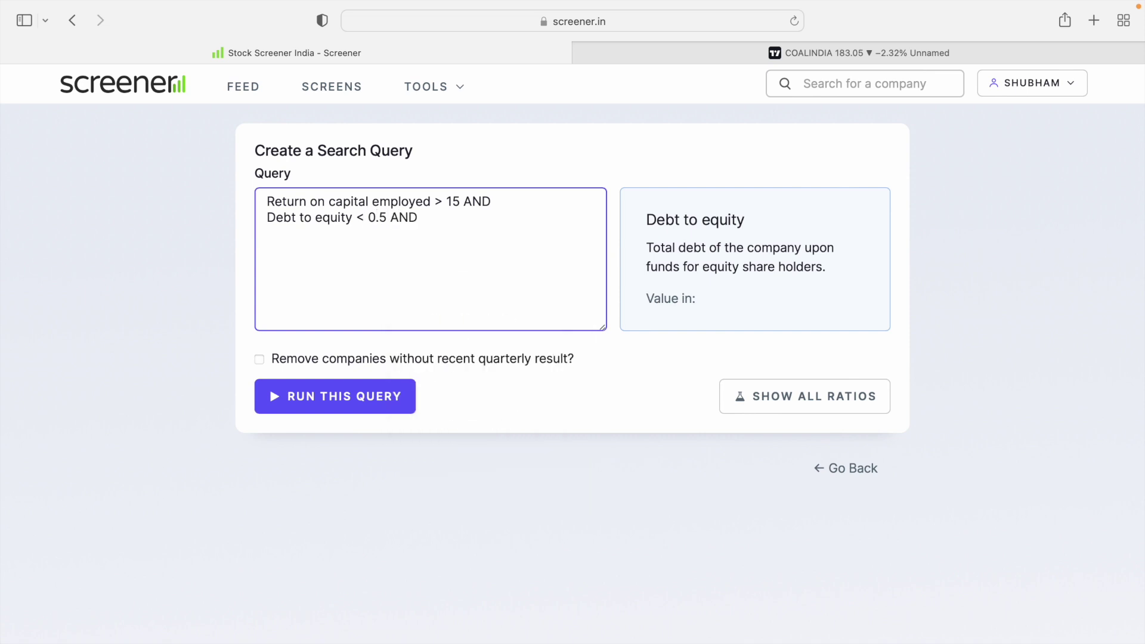
# Step: Add the condition Pledged percentage < 10 to the query, followed by AND and a new line
pyautogui.write('ple')
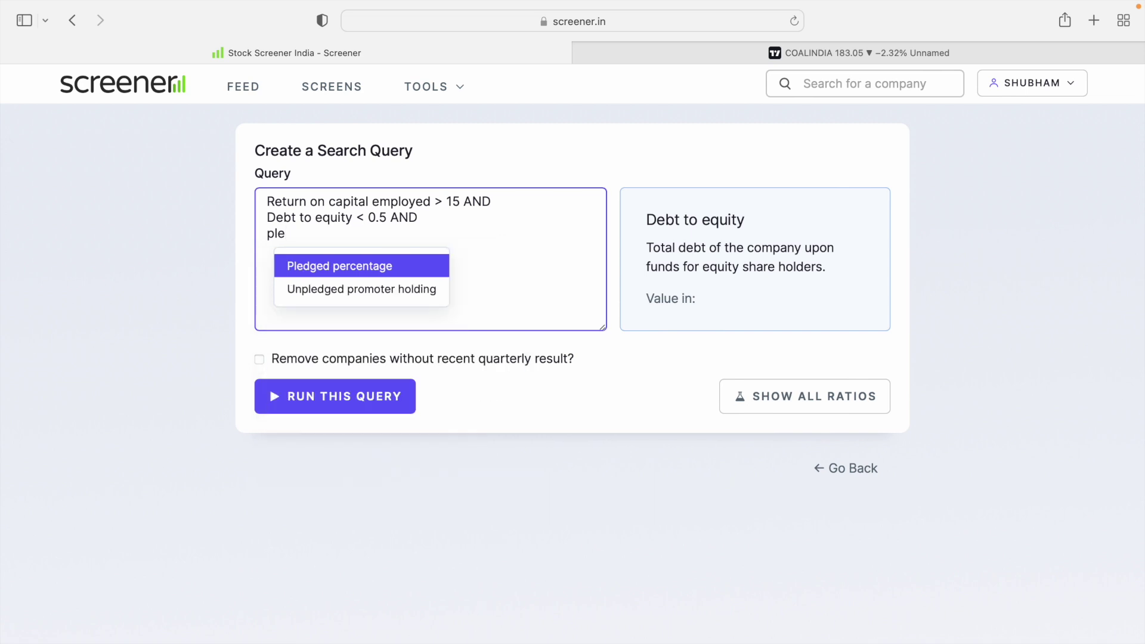
pyautogui.press('Return')
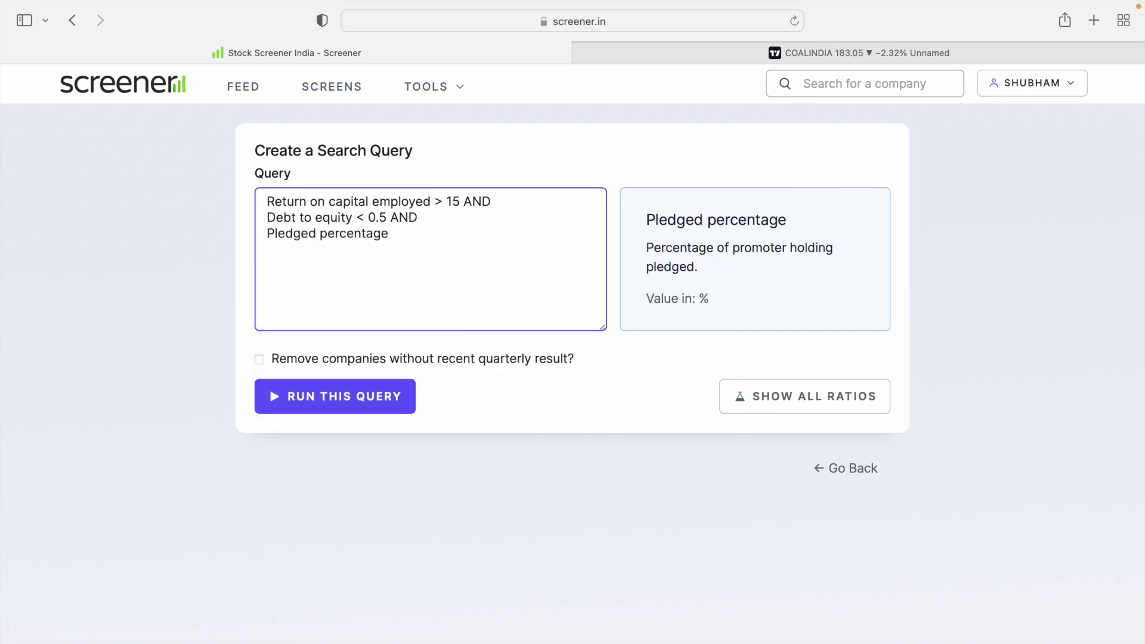
pyautogui.write('< 10 an')
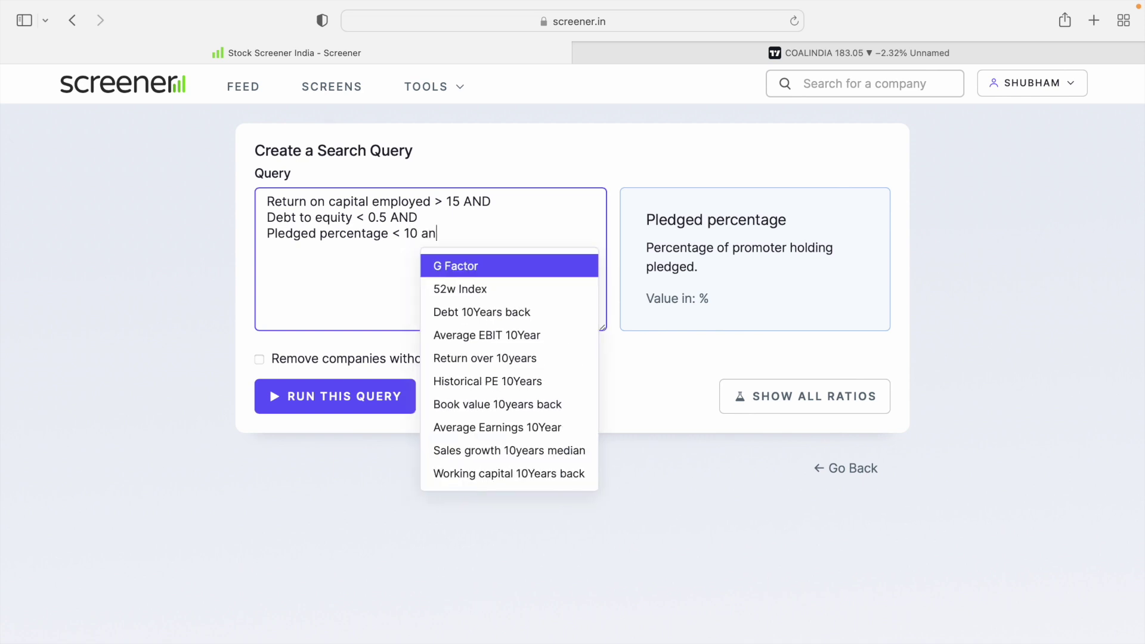
pyautogui.write('d')
pyautogui.press('Return')
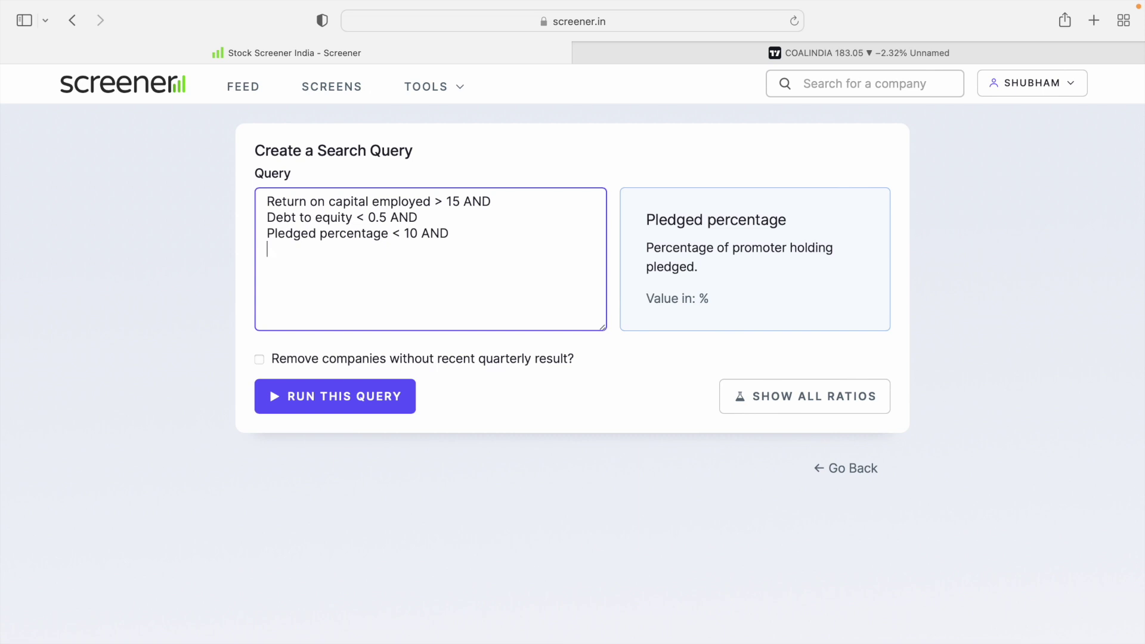
# Step: Add the condition Net profit preceding 12months > 200 as the query's last line and run the query
pyautogui.write('net pr')
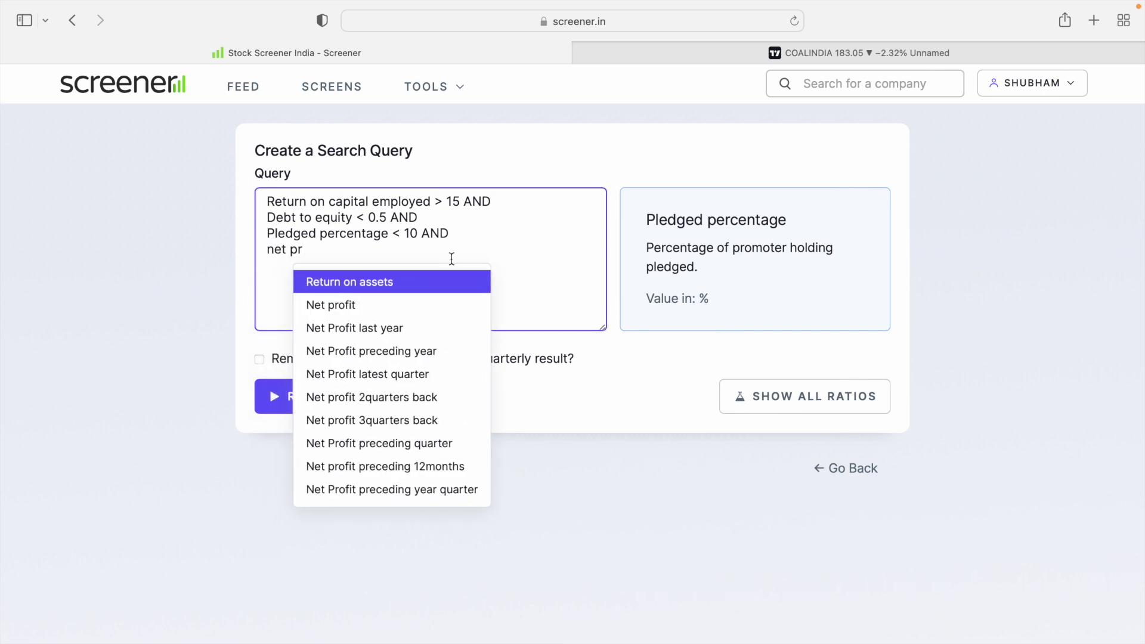
pyautogui.click(420, 467)
pyautogui.click(483, 251)
pyautogui.write('> ')
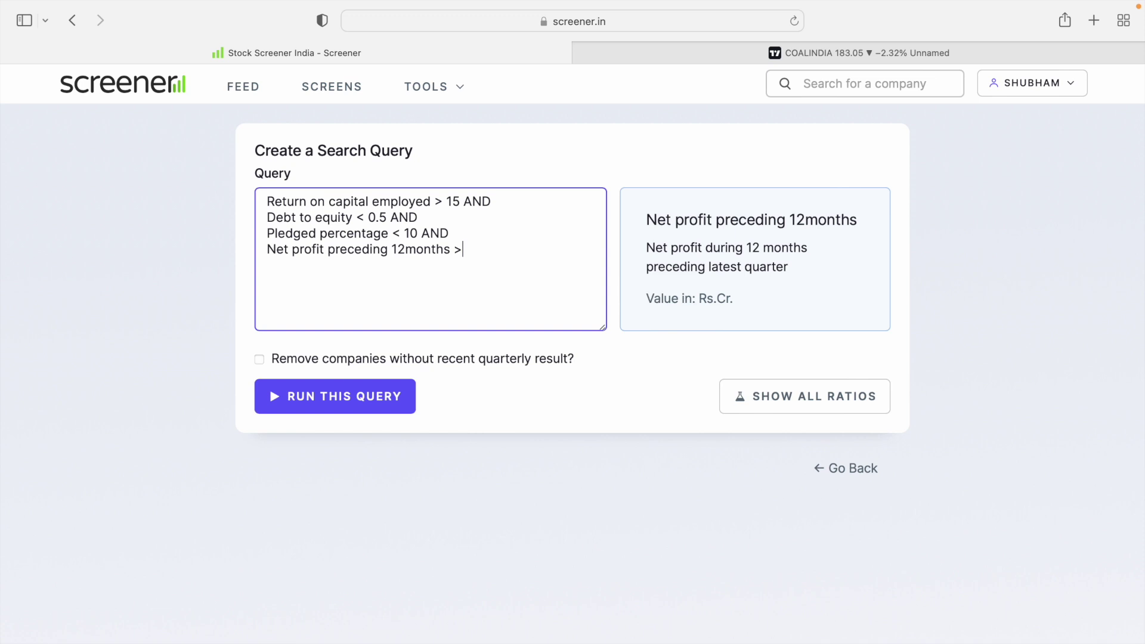
pyautogui.write('200')
pyautogui.click(323, 409)
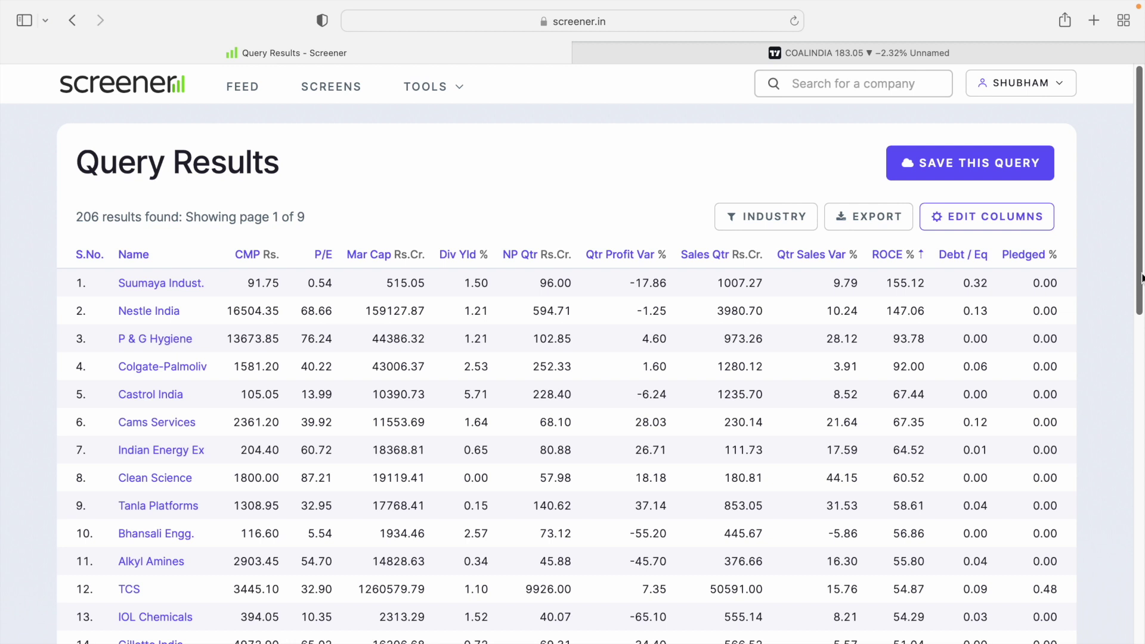
# Step: Sort the query results by market capitalization in descending order and look over the resulting companies
pyautogui.doubleClick(84, 217)
pyautogui.click(31, 215)
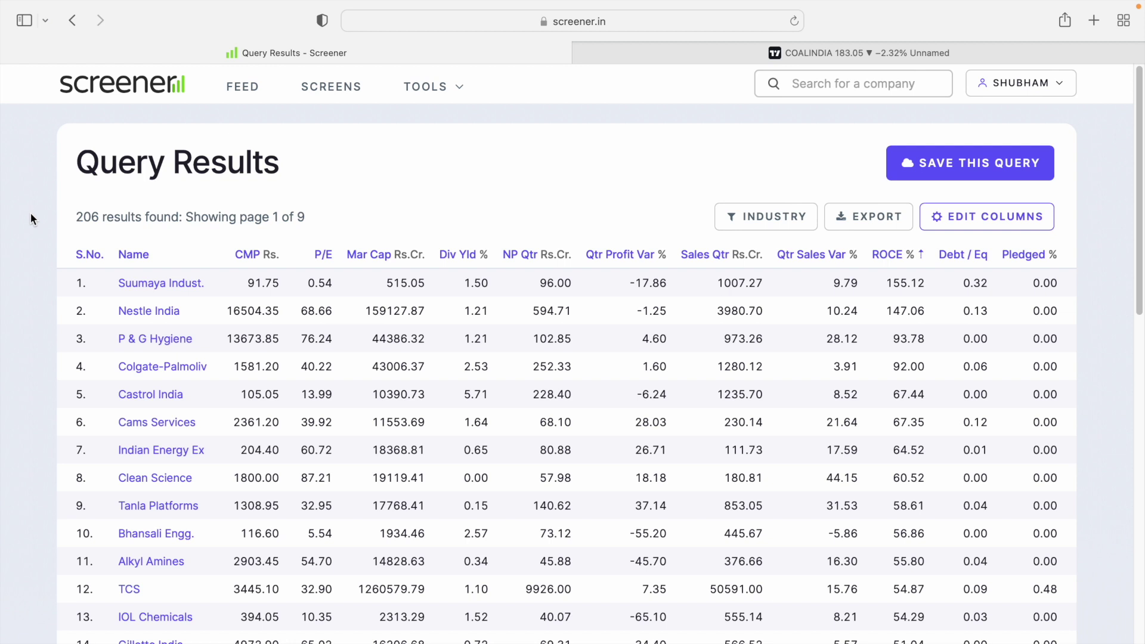
pyautogui.click(417, 256)
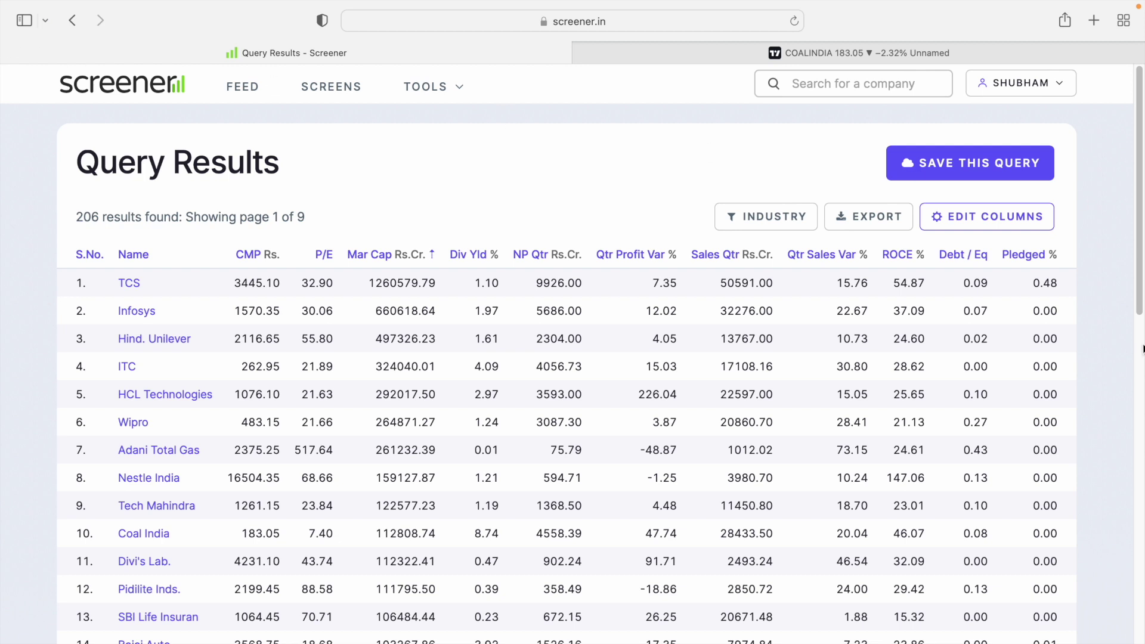
pyautogui.scroll(-1, 15, 388)
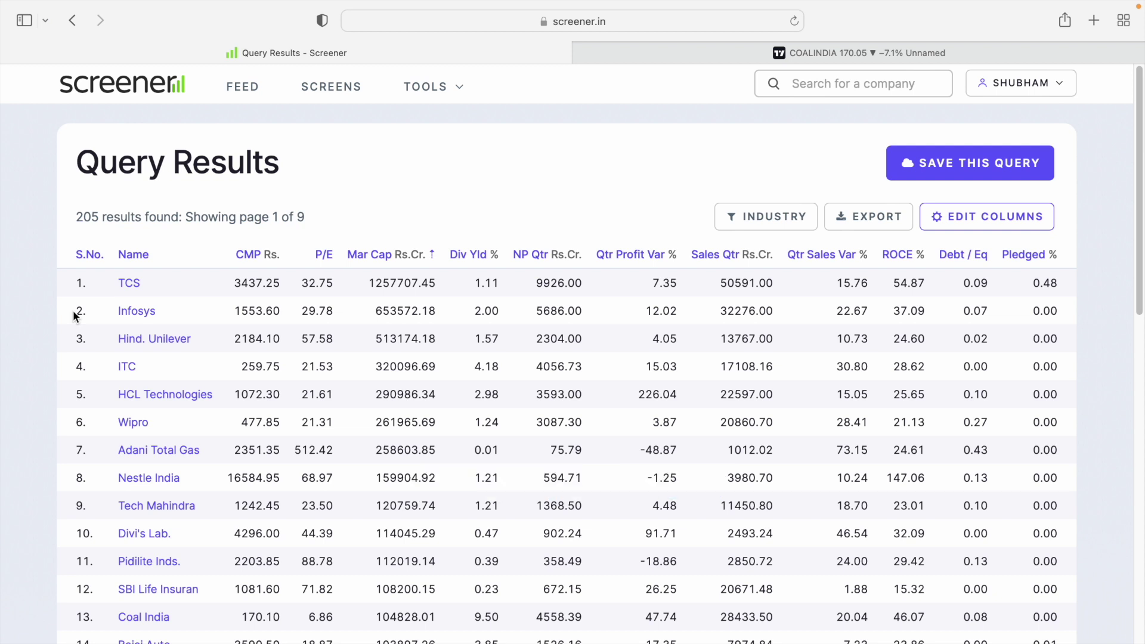
# Step: Find HDFC Bank Ltd and open the full list of Banks sector companies from its peer comparison
pyautogui.click(864, 85)
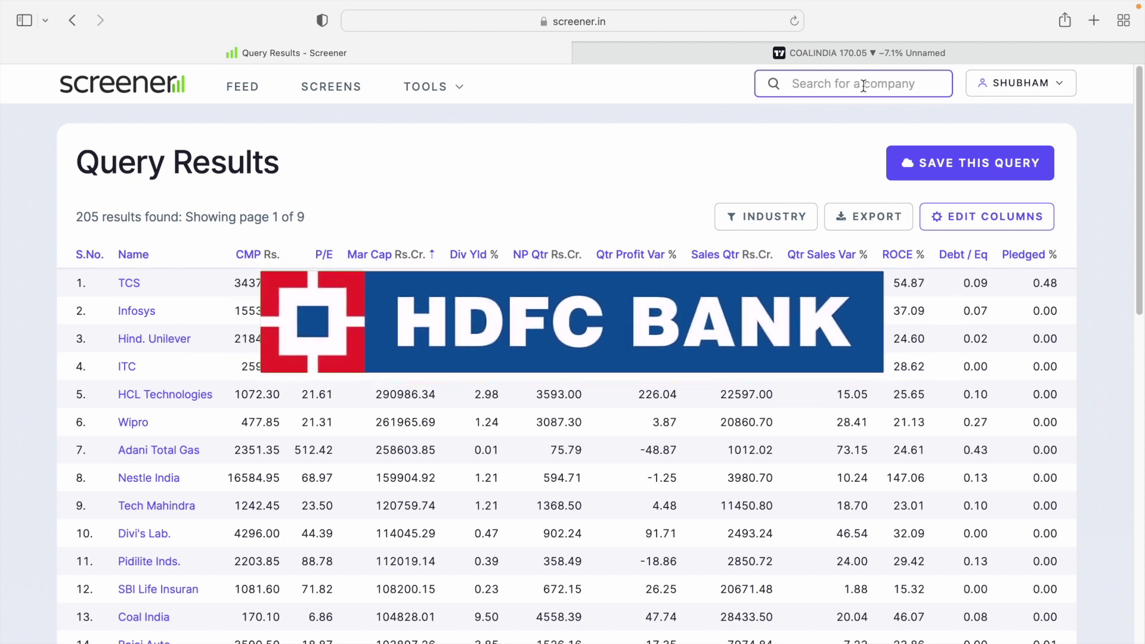
pyautogui.write('hdfc')
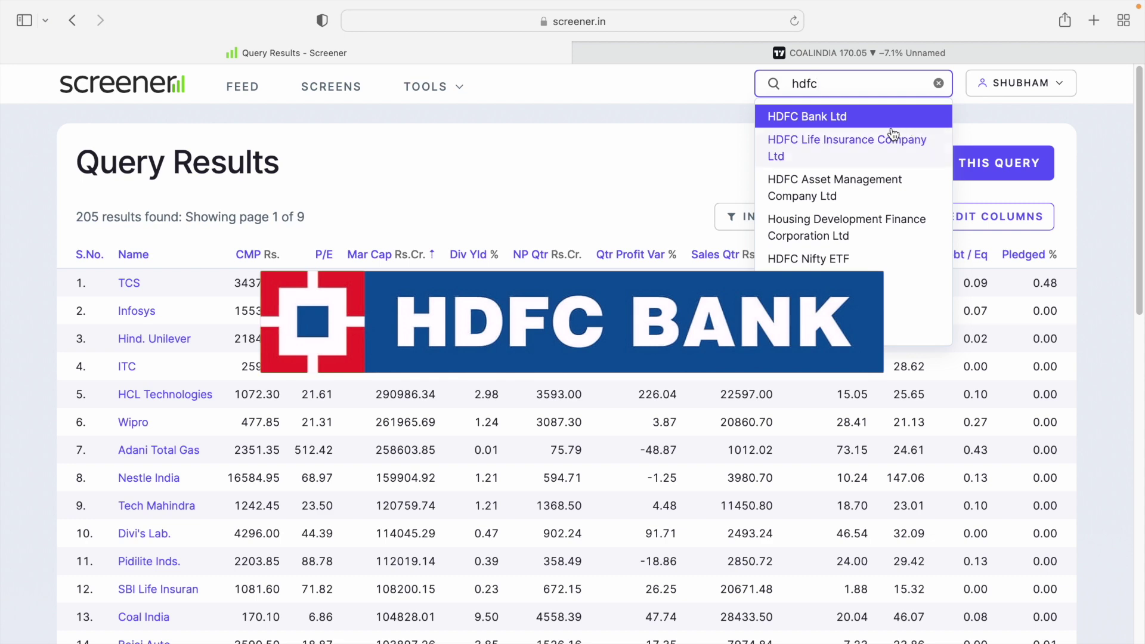
pyautogui.click(872, 122)
pyautogui.scroll(-10, 583, 302)
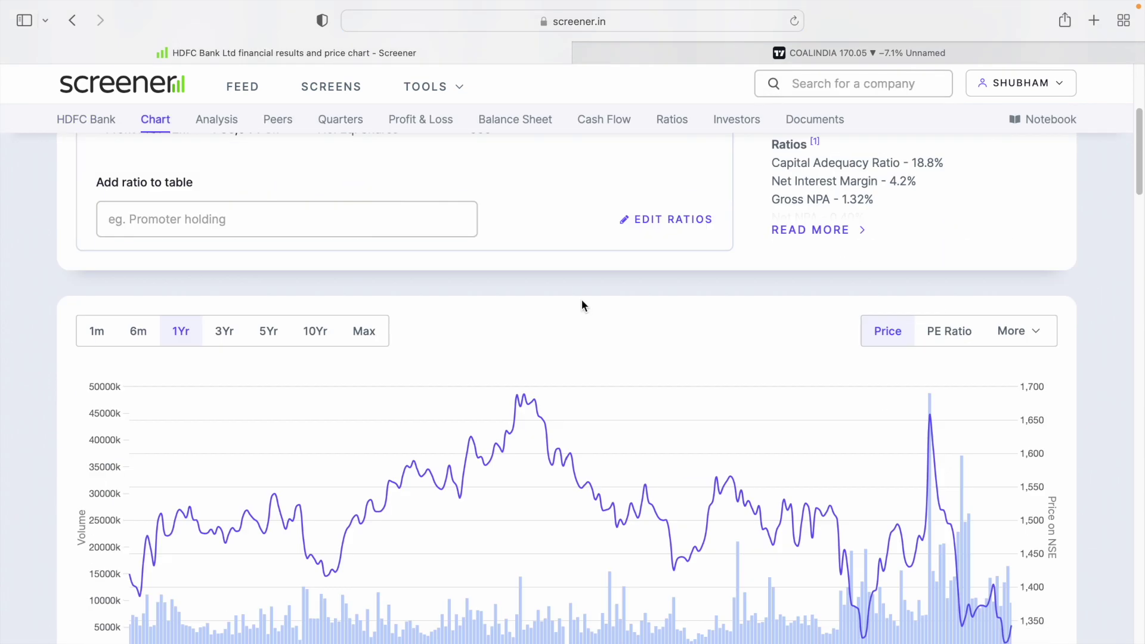
pyautogui.scroll(-10, 584, 297)
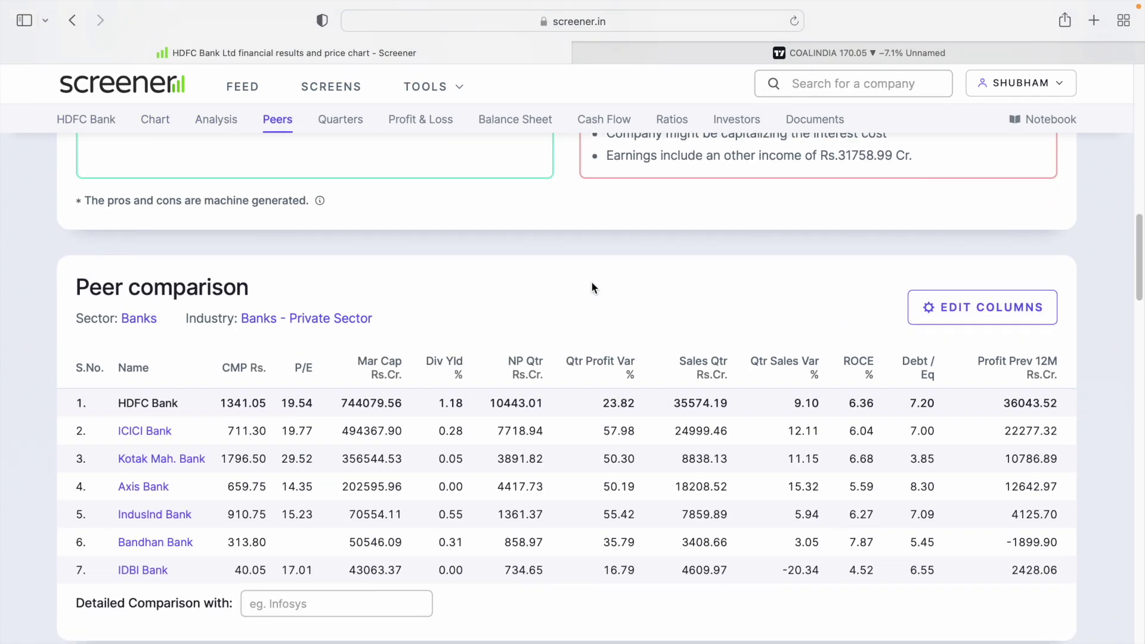
pyautogui.click(135, 320)
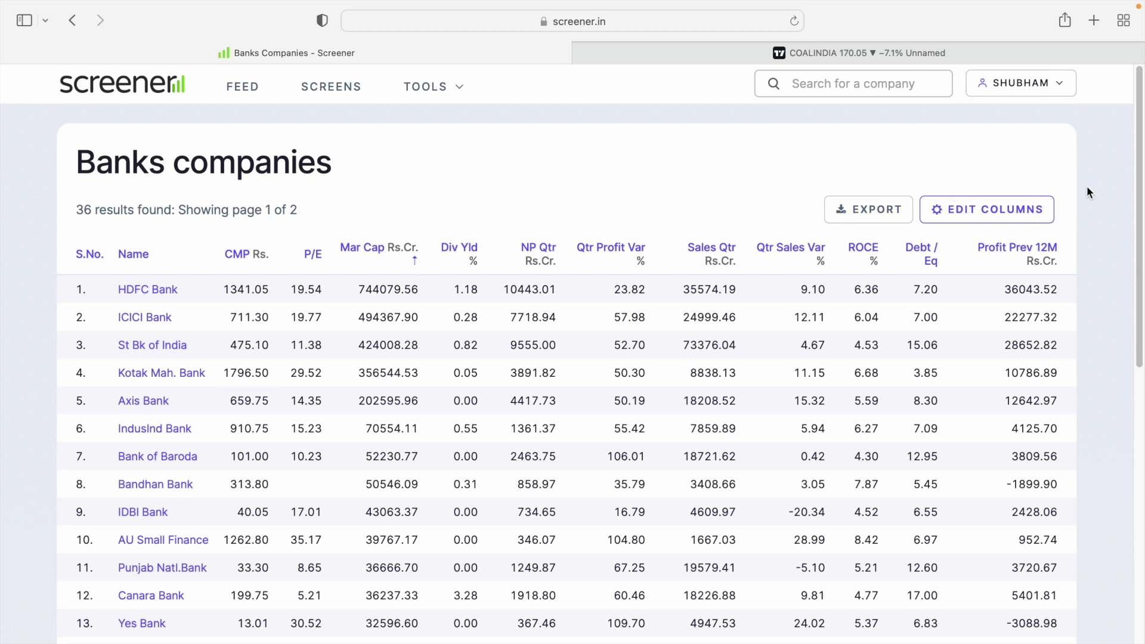
# Step: Check the Annual P&L ratios in the Banks list's column settings and save the columns with Net profit preceding 12months included
pyautogui.click(962, 211)
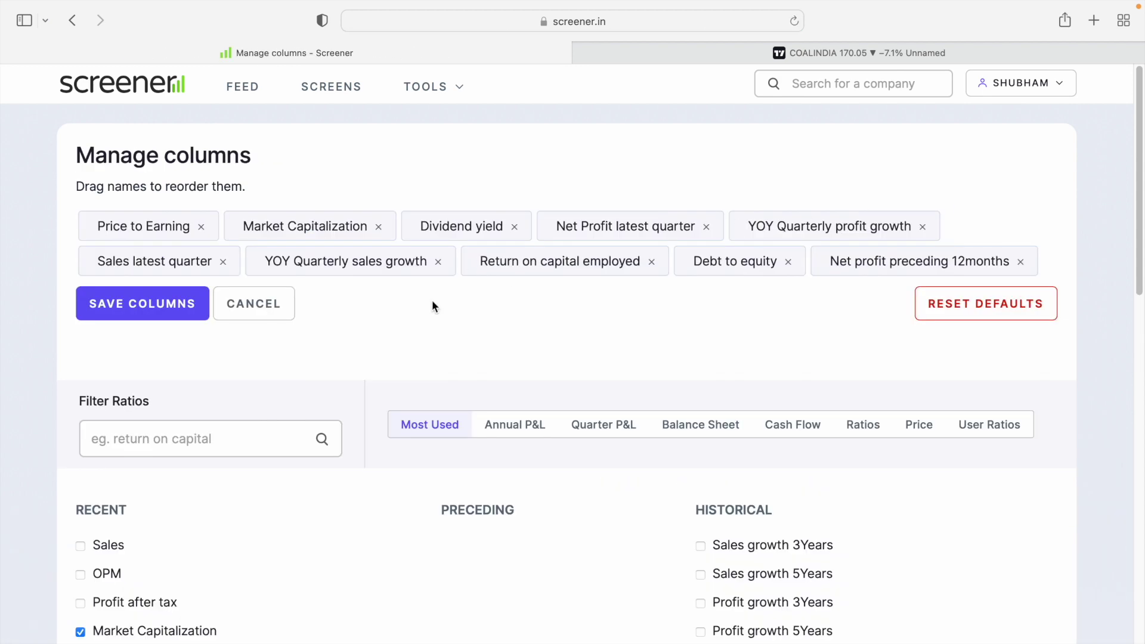
pyautogui.click(514, 426)
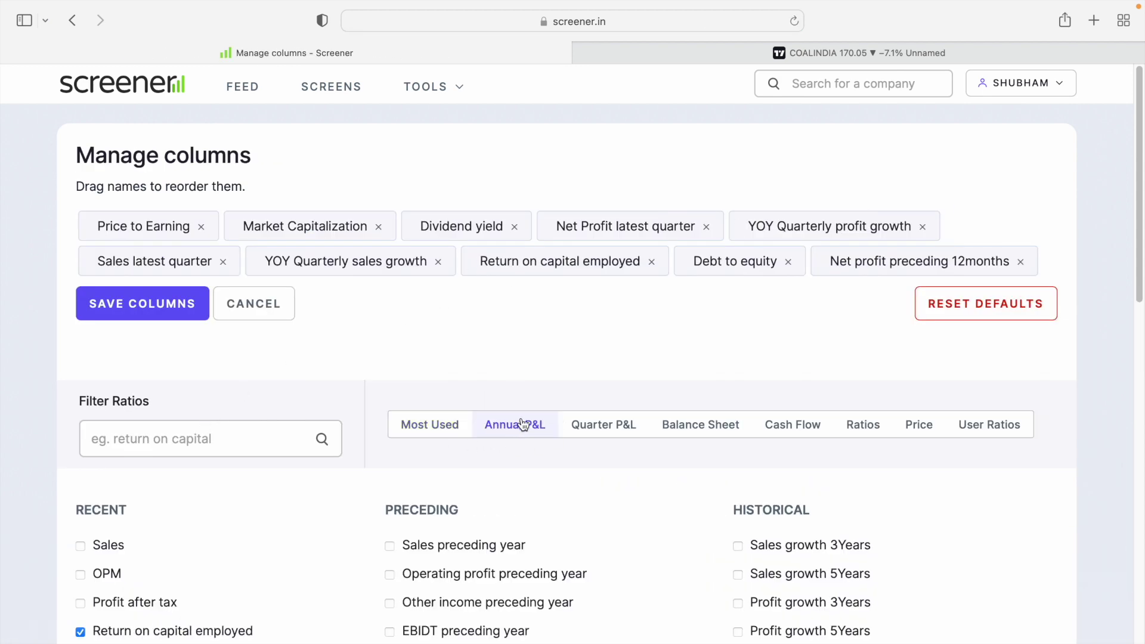
pyautogui.scroll(-10, 482, 367)
pyautogui.scroll(-3, 485, 363)
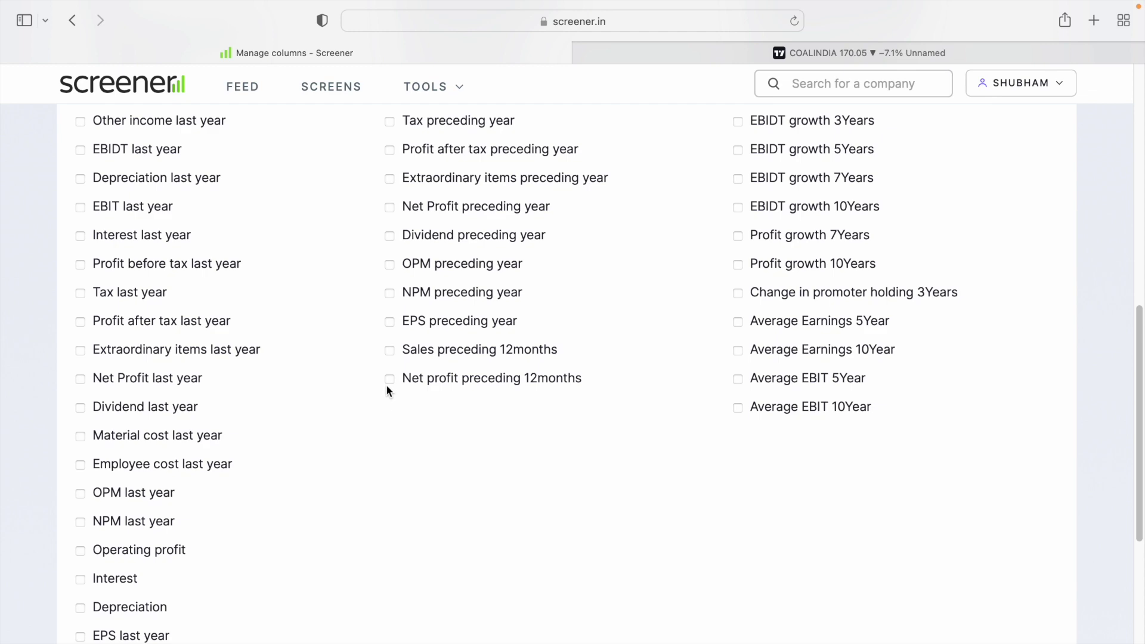
pyautogui.scroll(10, 314, 421)
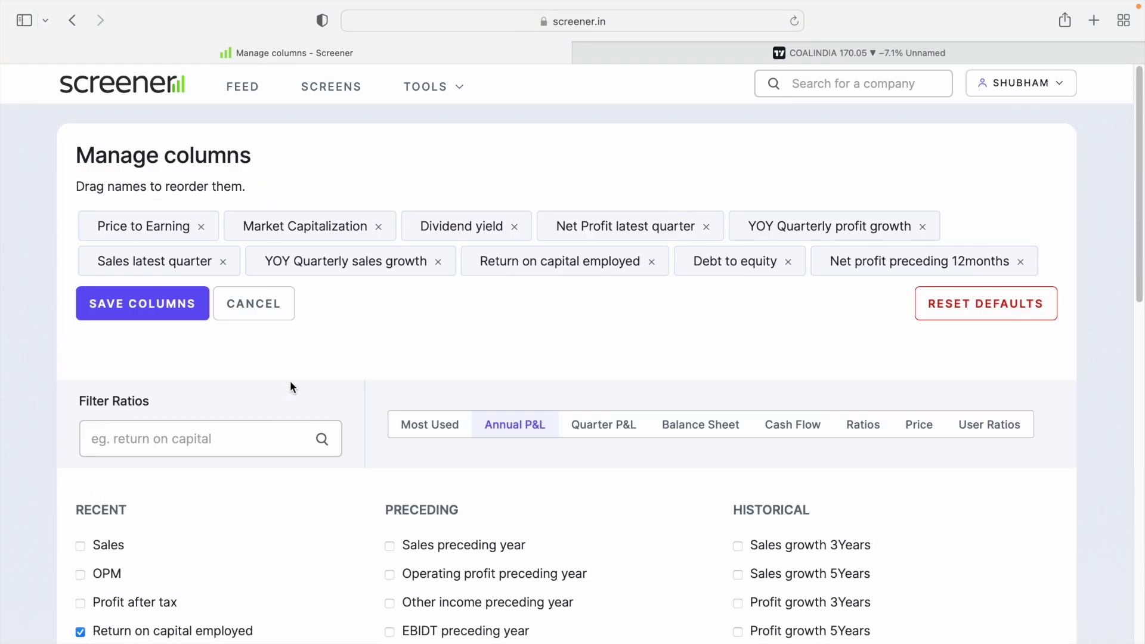
pyautogui.click(137, 305)
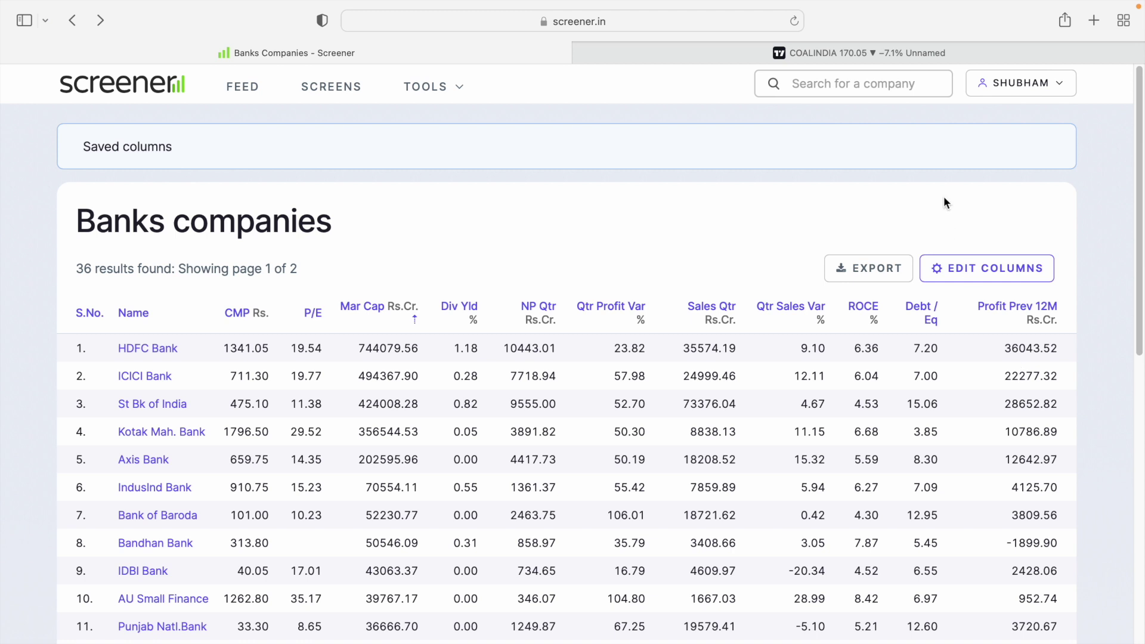
# Step: Find Bajaj Finance Ltd and open the full list of Finance sector companies from its peer comparison
pyautogui.click(853, 85)
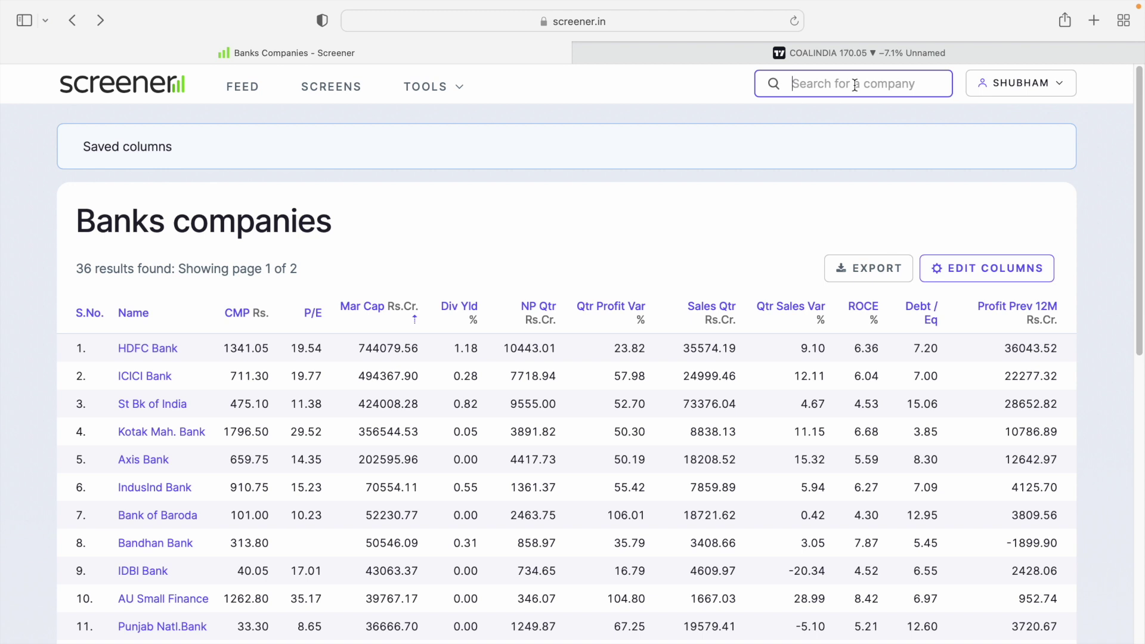
pyautogui.write('baj')
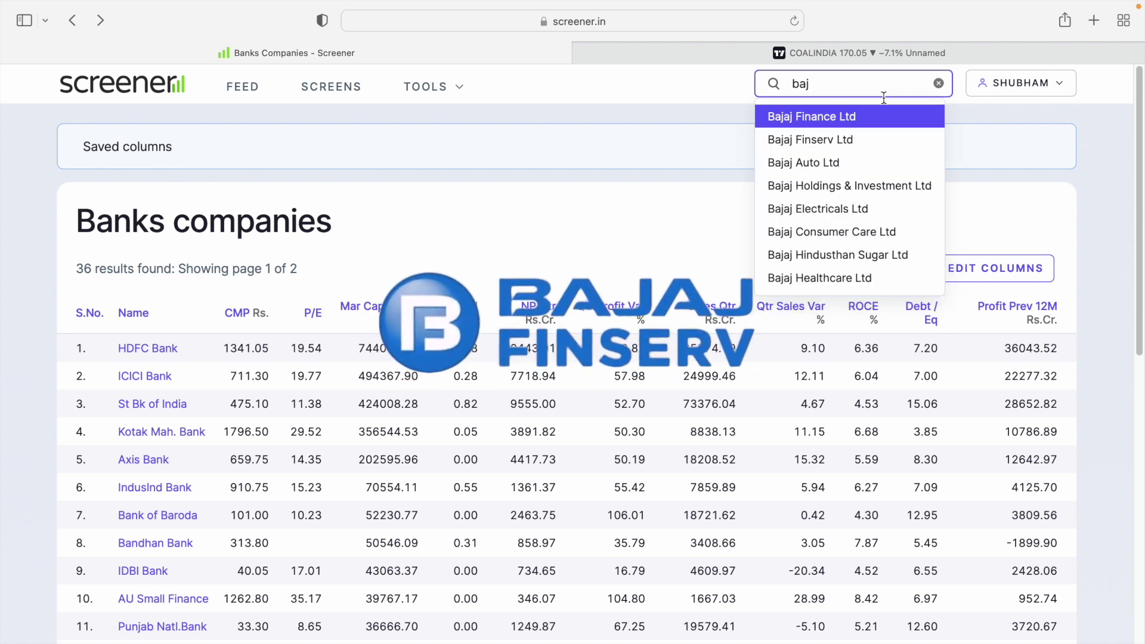
pyautogui.click(856, 117)
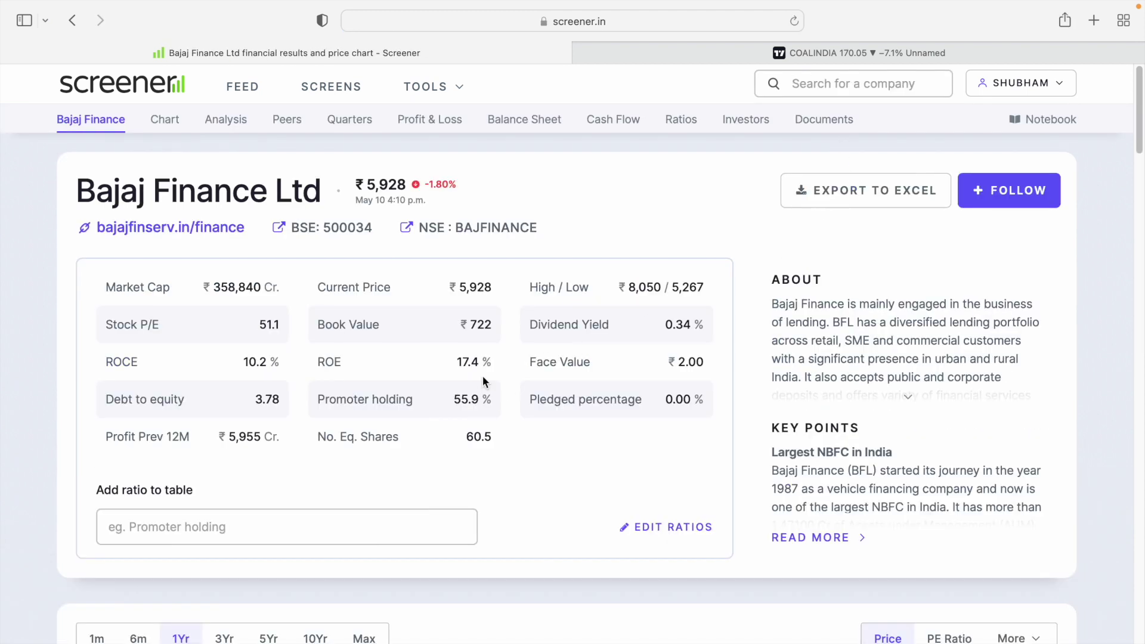
pyautogui.scroll(-3, 493, 378)
pyautogui.scroll(-13, 493, 378)
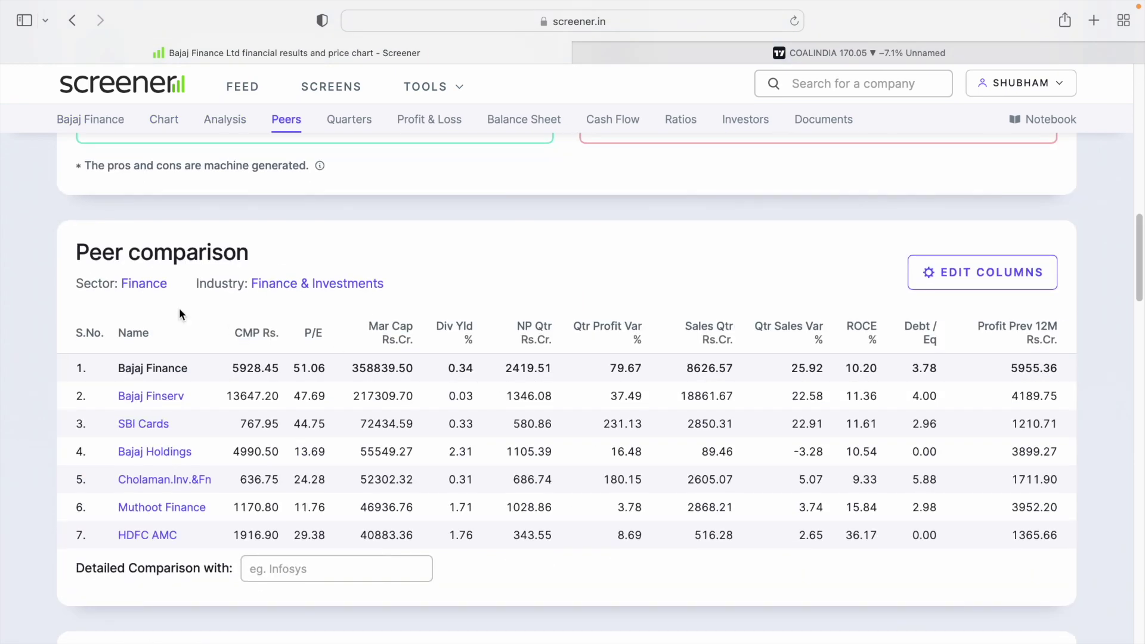
pyautogui.click(149, 285)
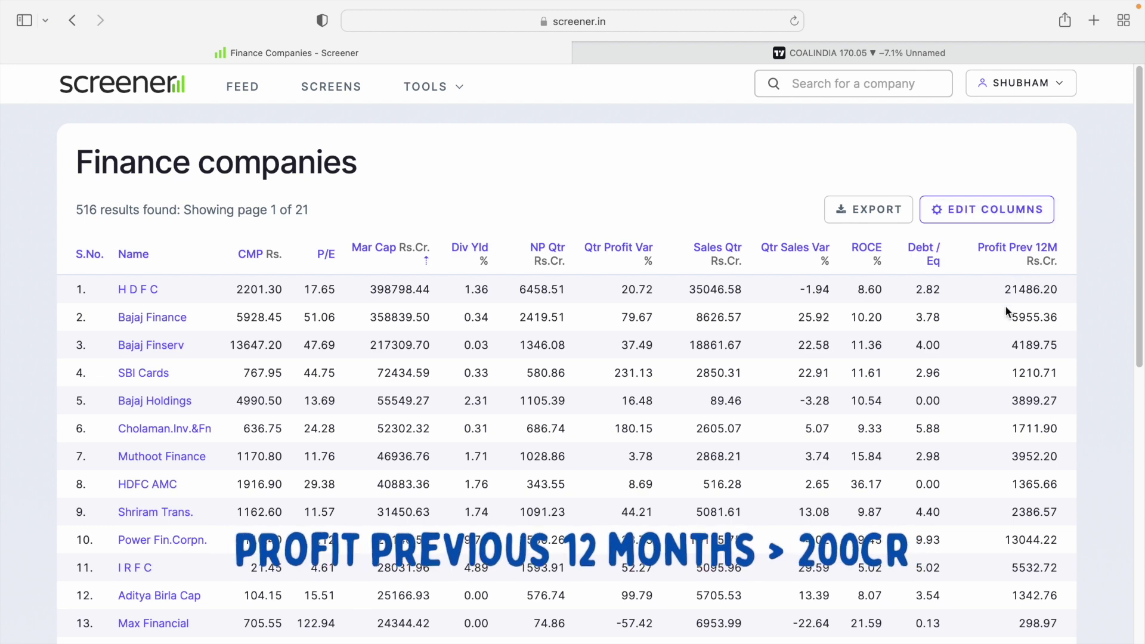
# Step: Browse the Finance companies list through to page 3, examining the previous 12-month profit of each company
pyautogui.scroll(-1, 283, 419)
pyautogui.scroll(-6, 283, 420)
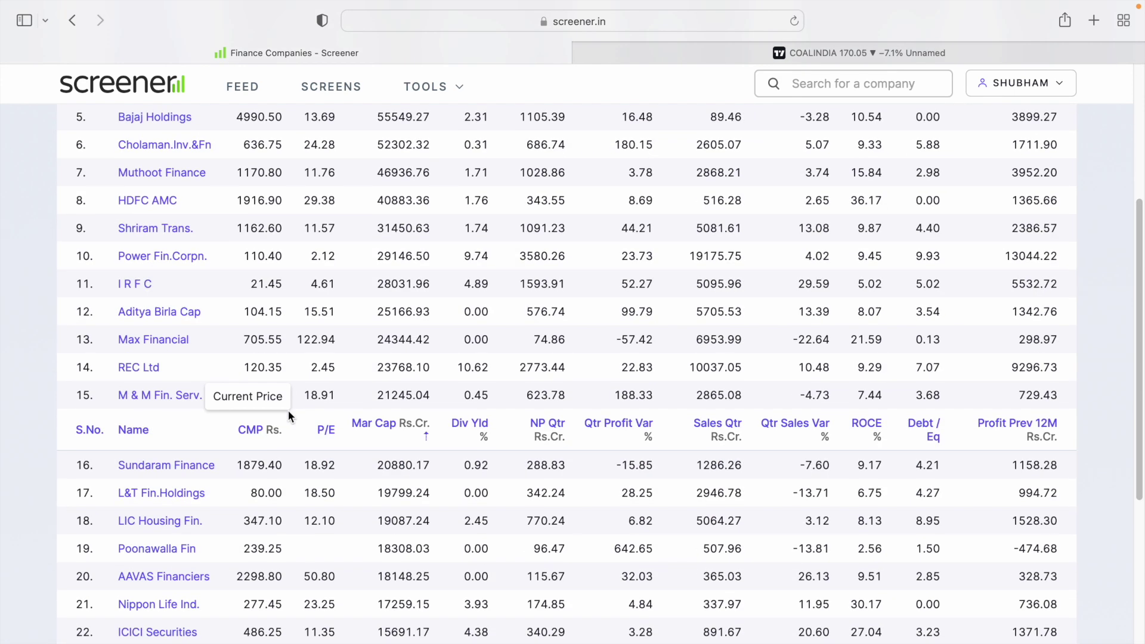
pyautogui.scroll(6, 227, 394)
pyautogui.moveTo(75, 210); pyautogui.dragTo(102, 210)
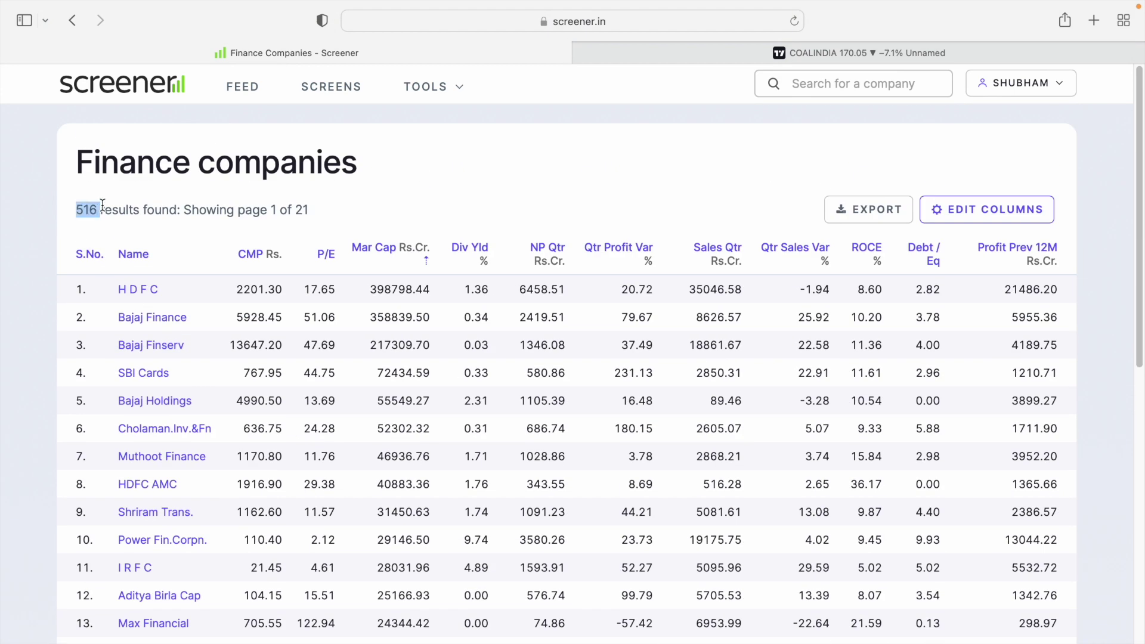
pyautogui.scroll(-9, 172, 449)
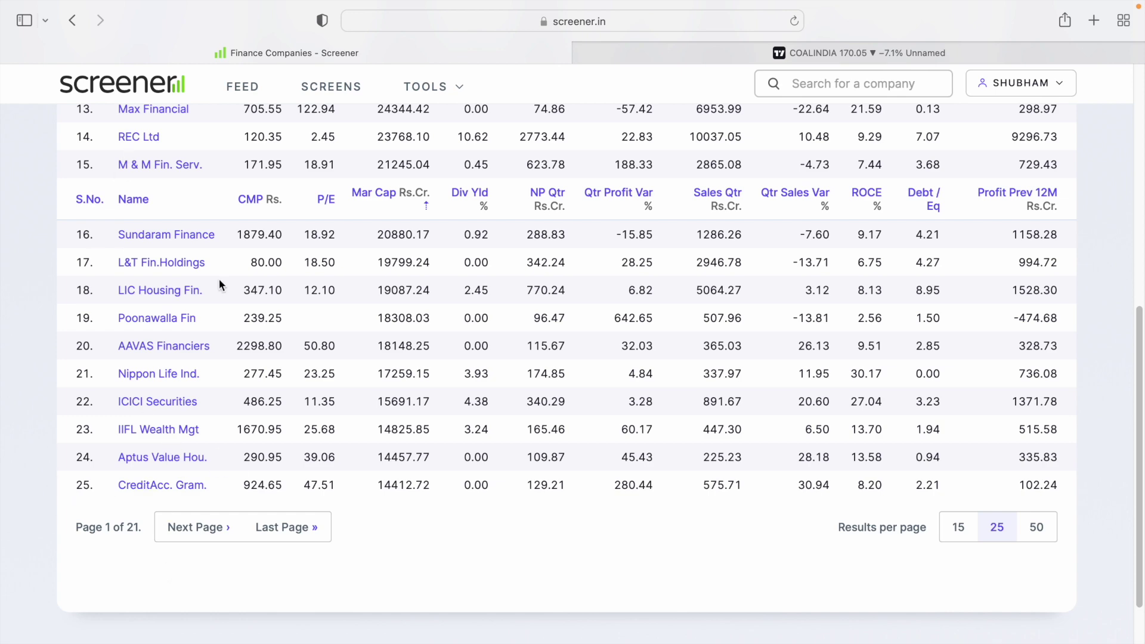
pyautogui.scroll(1, 251, 481)
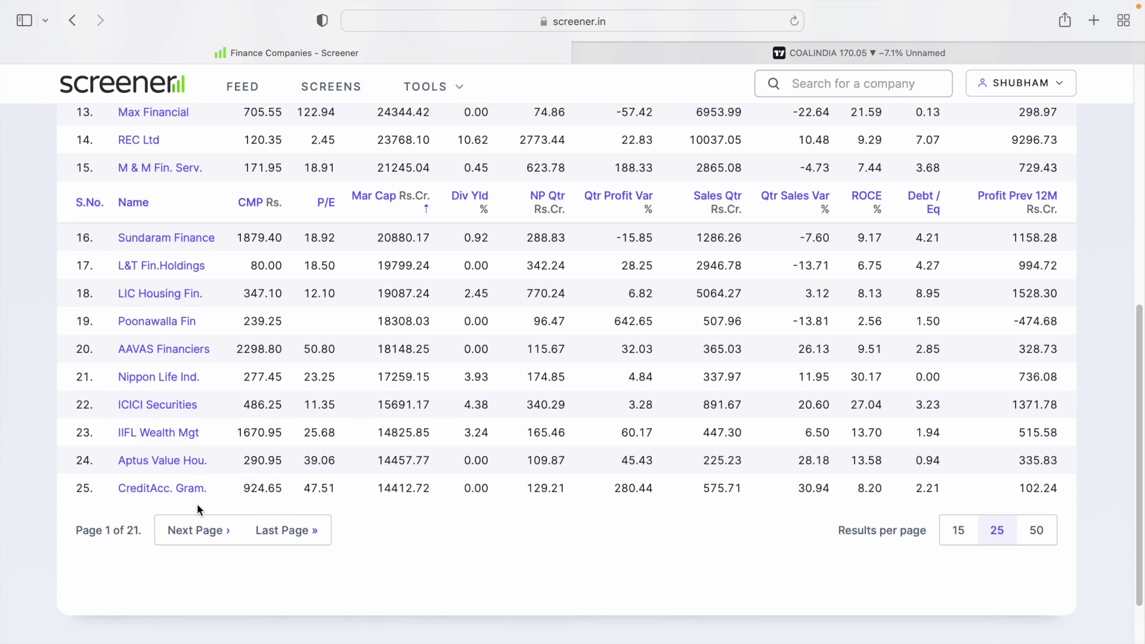
pyautogui.click(189, 532)
pyautogui.scroll(-10, 204, 445)
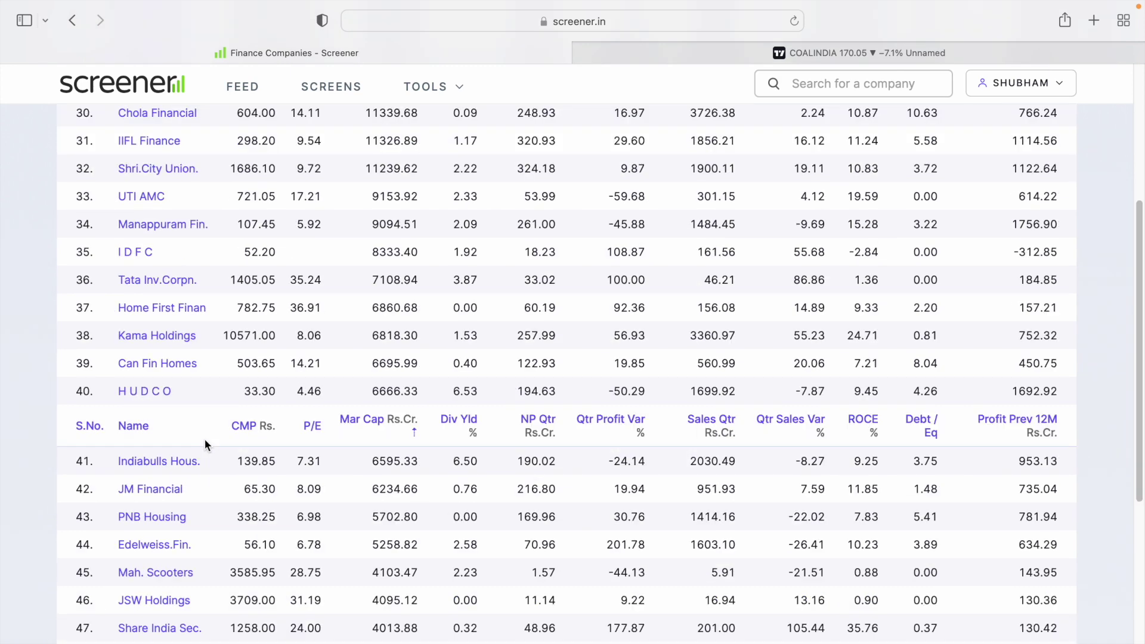
pyautogui.click(401, 452)
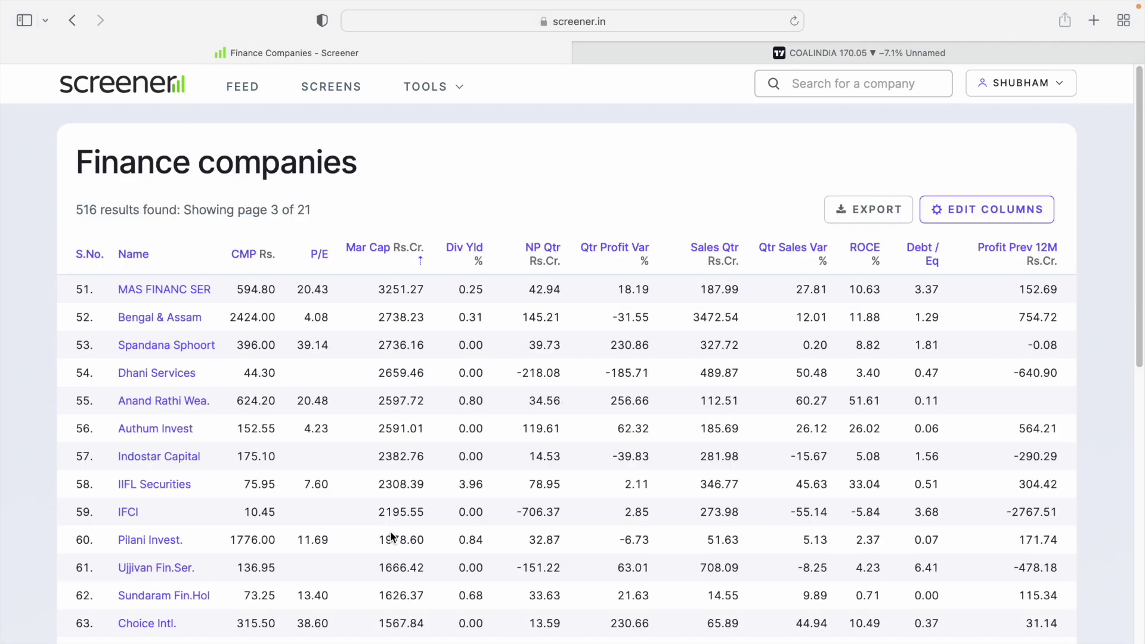